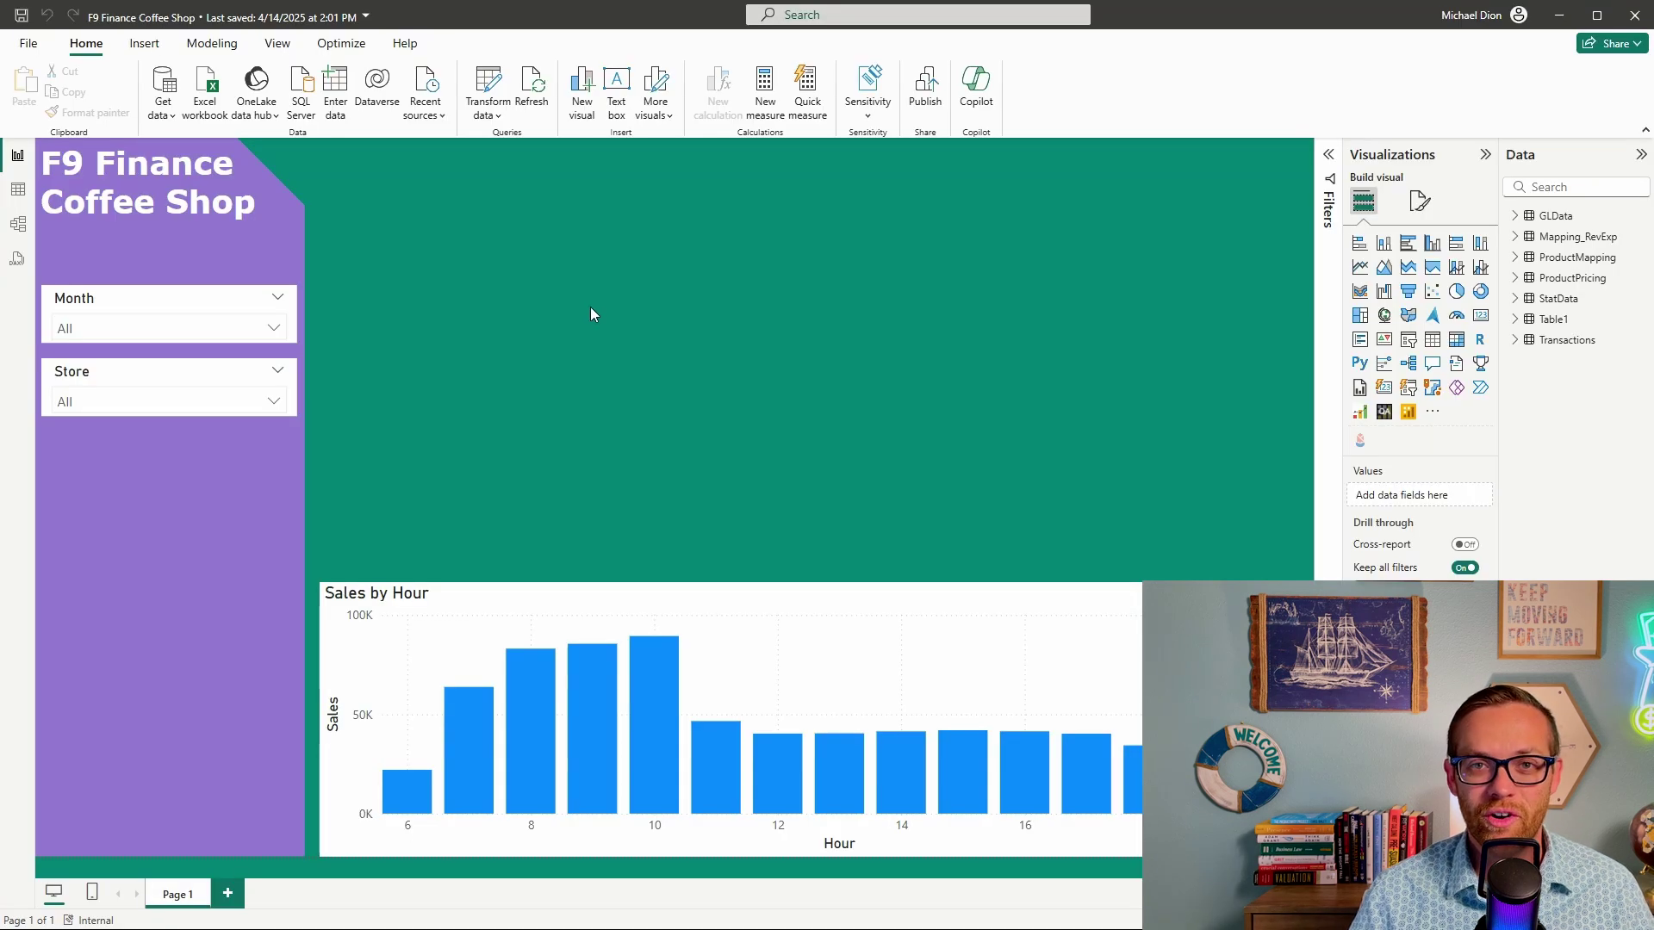
# Open Power Query Editor on the GLData query, showing its Date, Category and amount columns
pyautogui.click(494, 119)
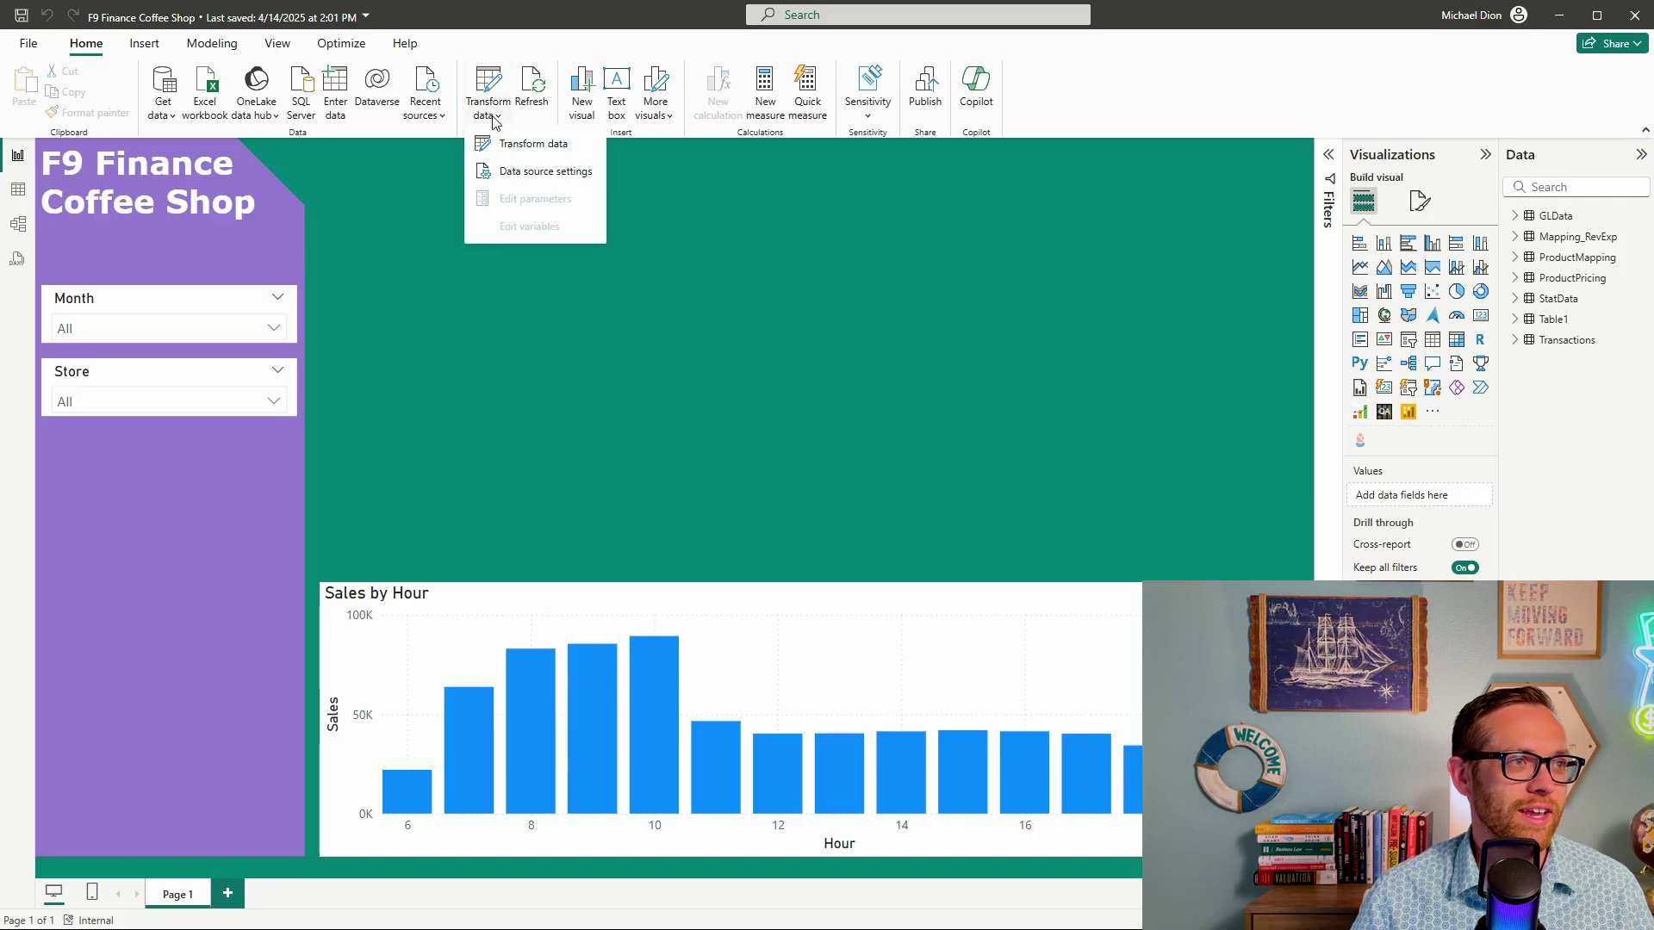
pyautogui.click(505, 143)
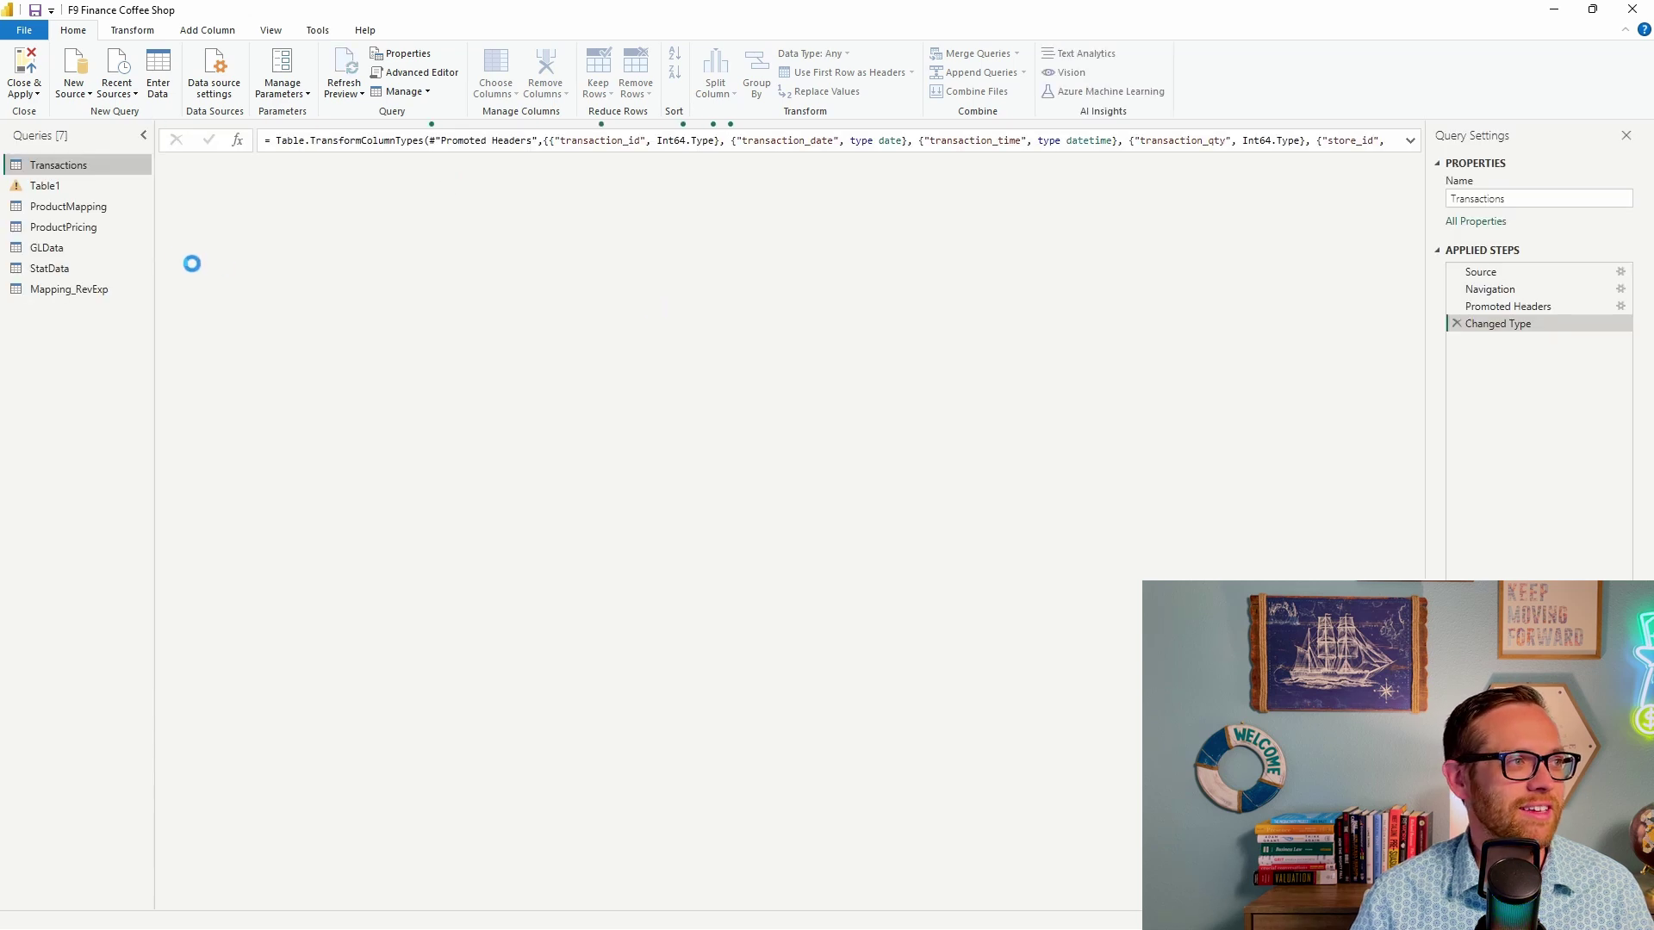
pyautogui.click(46, 247)
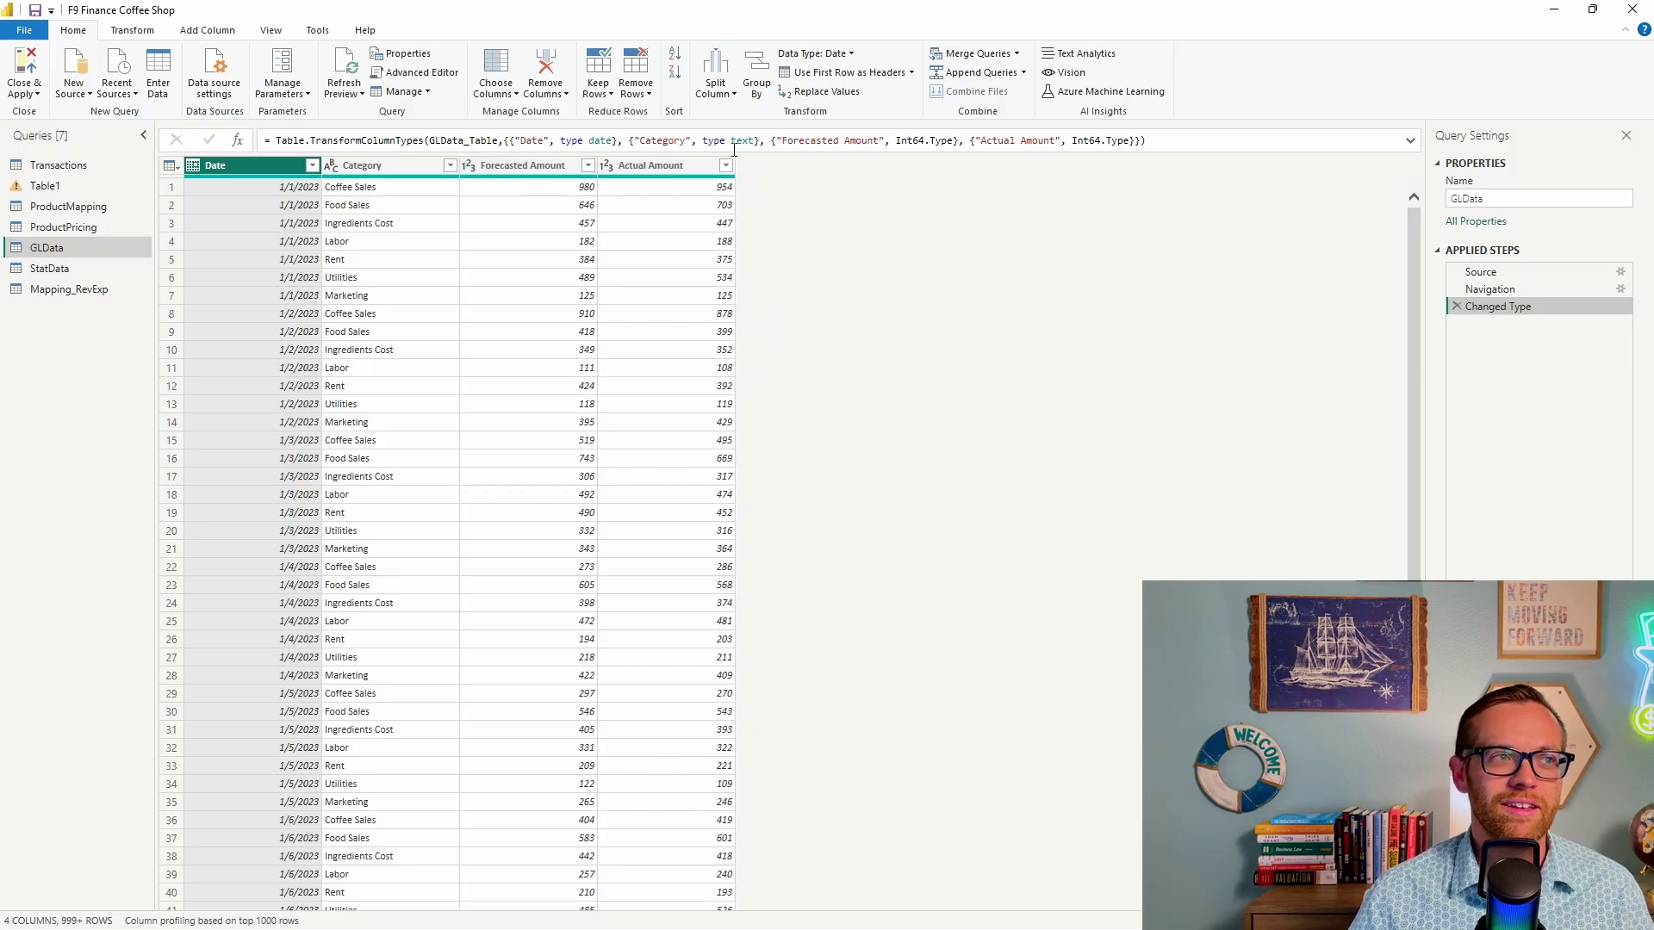
# Unpivot GLData's Forecasted Amount and Actual Amount columns into Attribute and Value columns
pyautogui.click(532, 165)
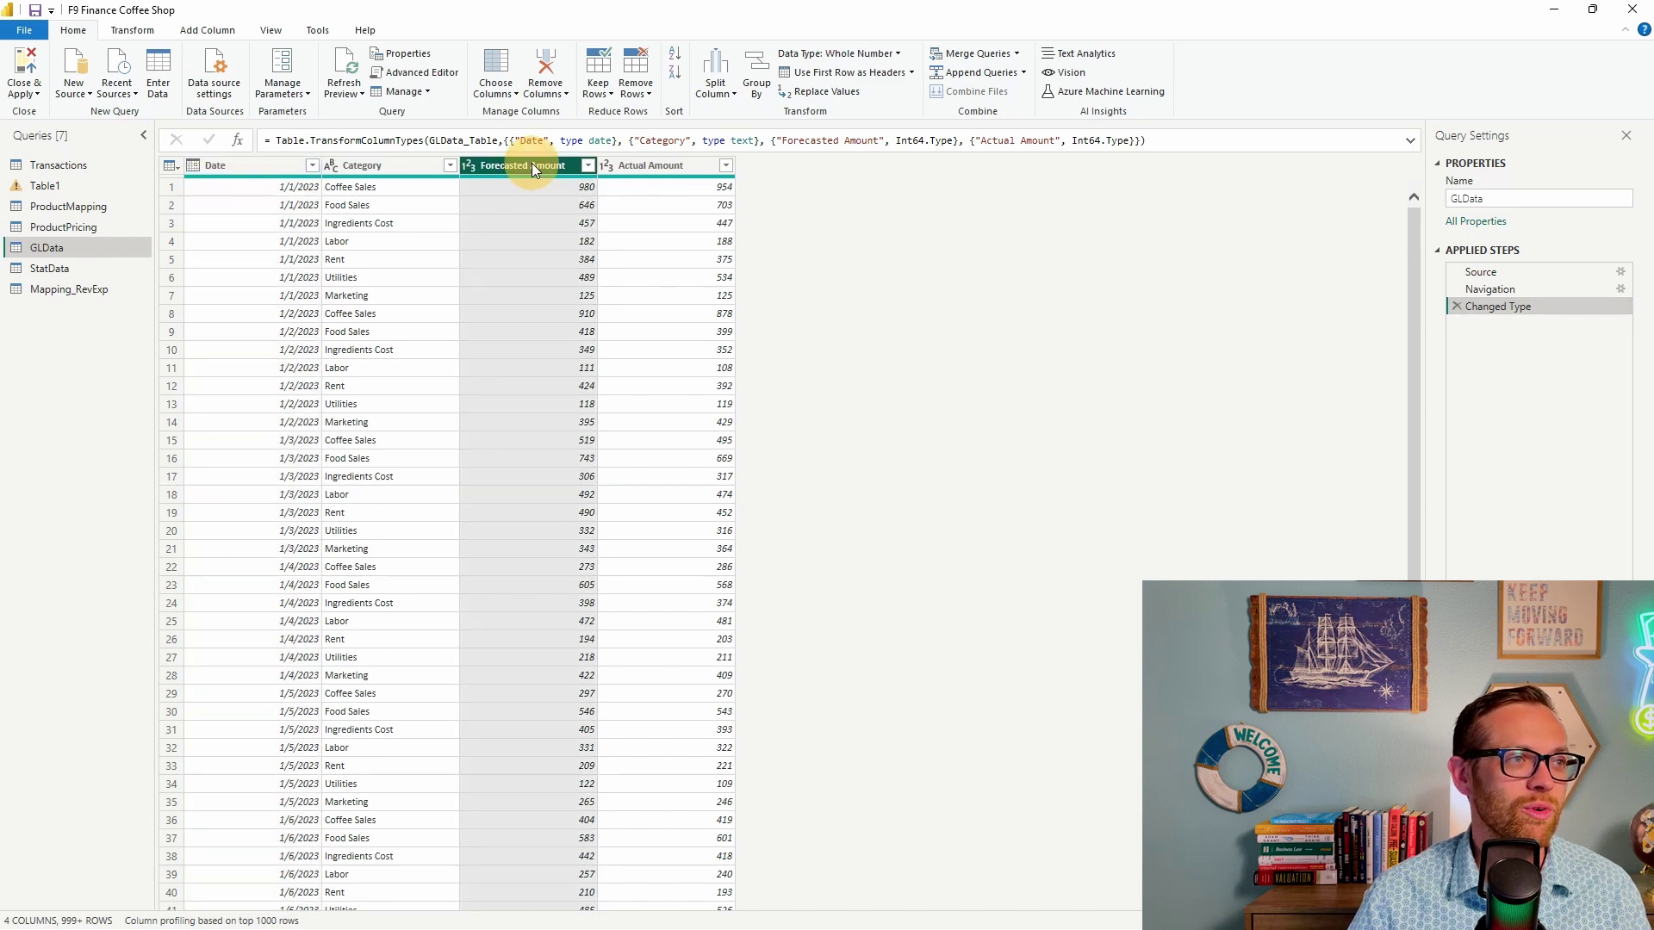
pyautogui.keyDown('ctrl'); pyautogui.click(659, 164); pyautogui.keyUp('ctrl')
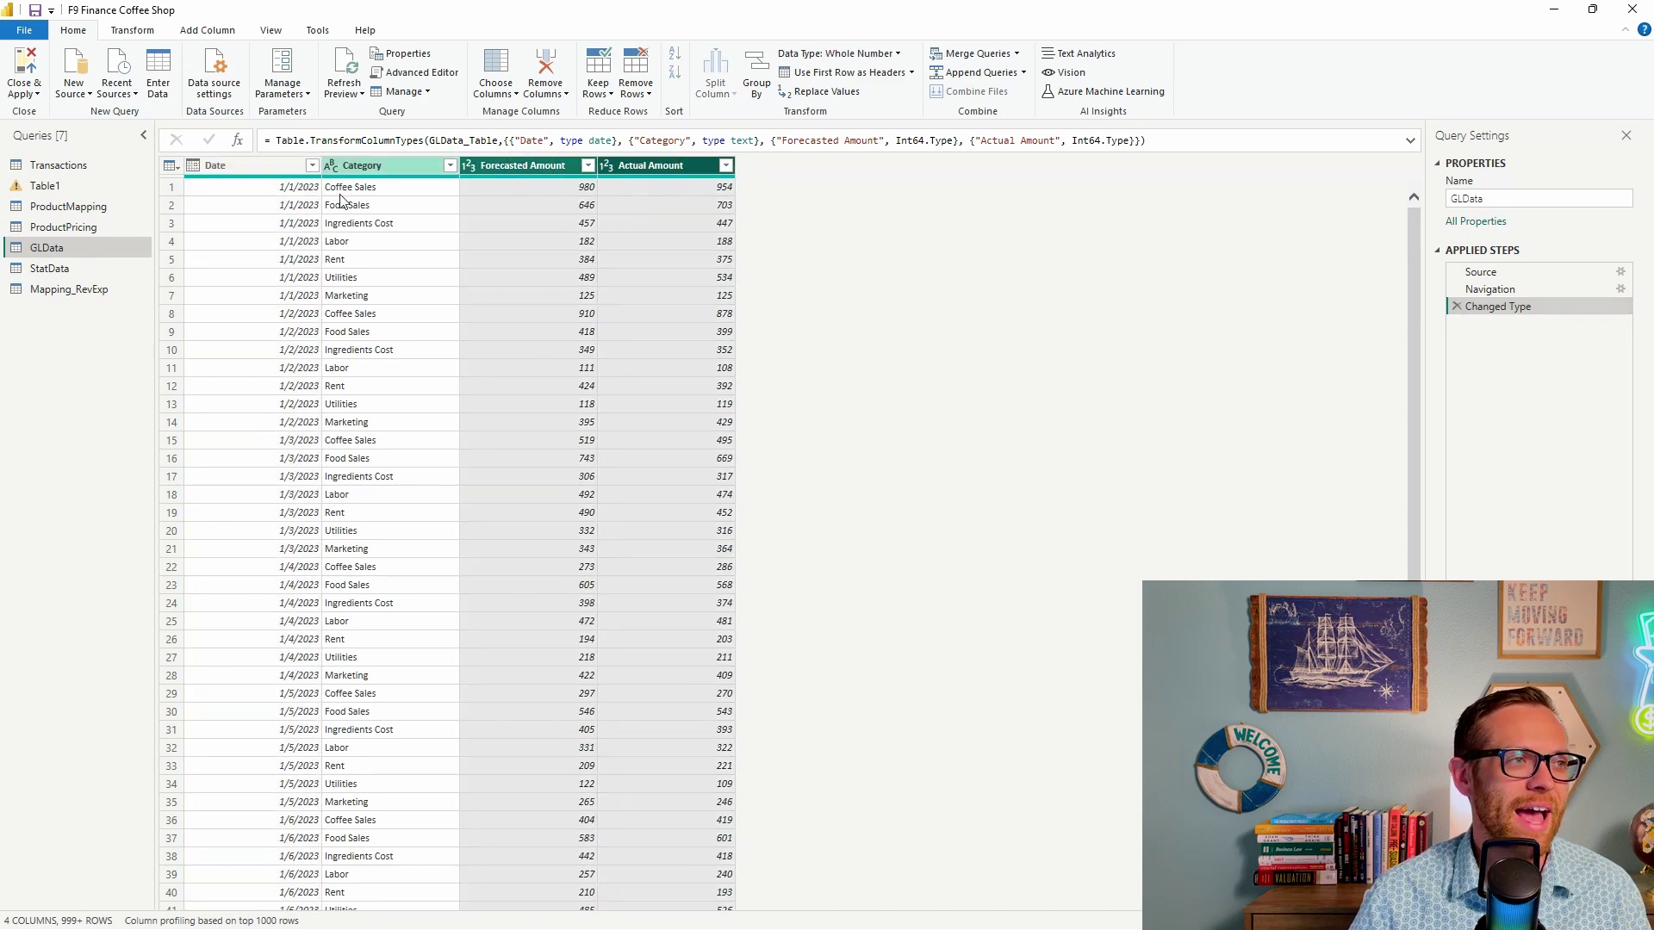
pyautogui.click(149, 34)
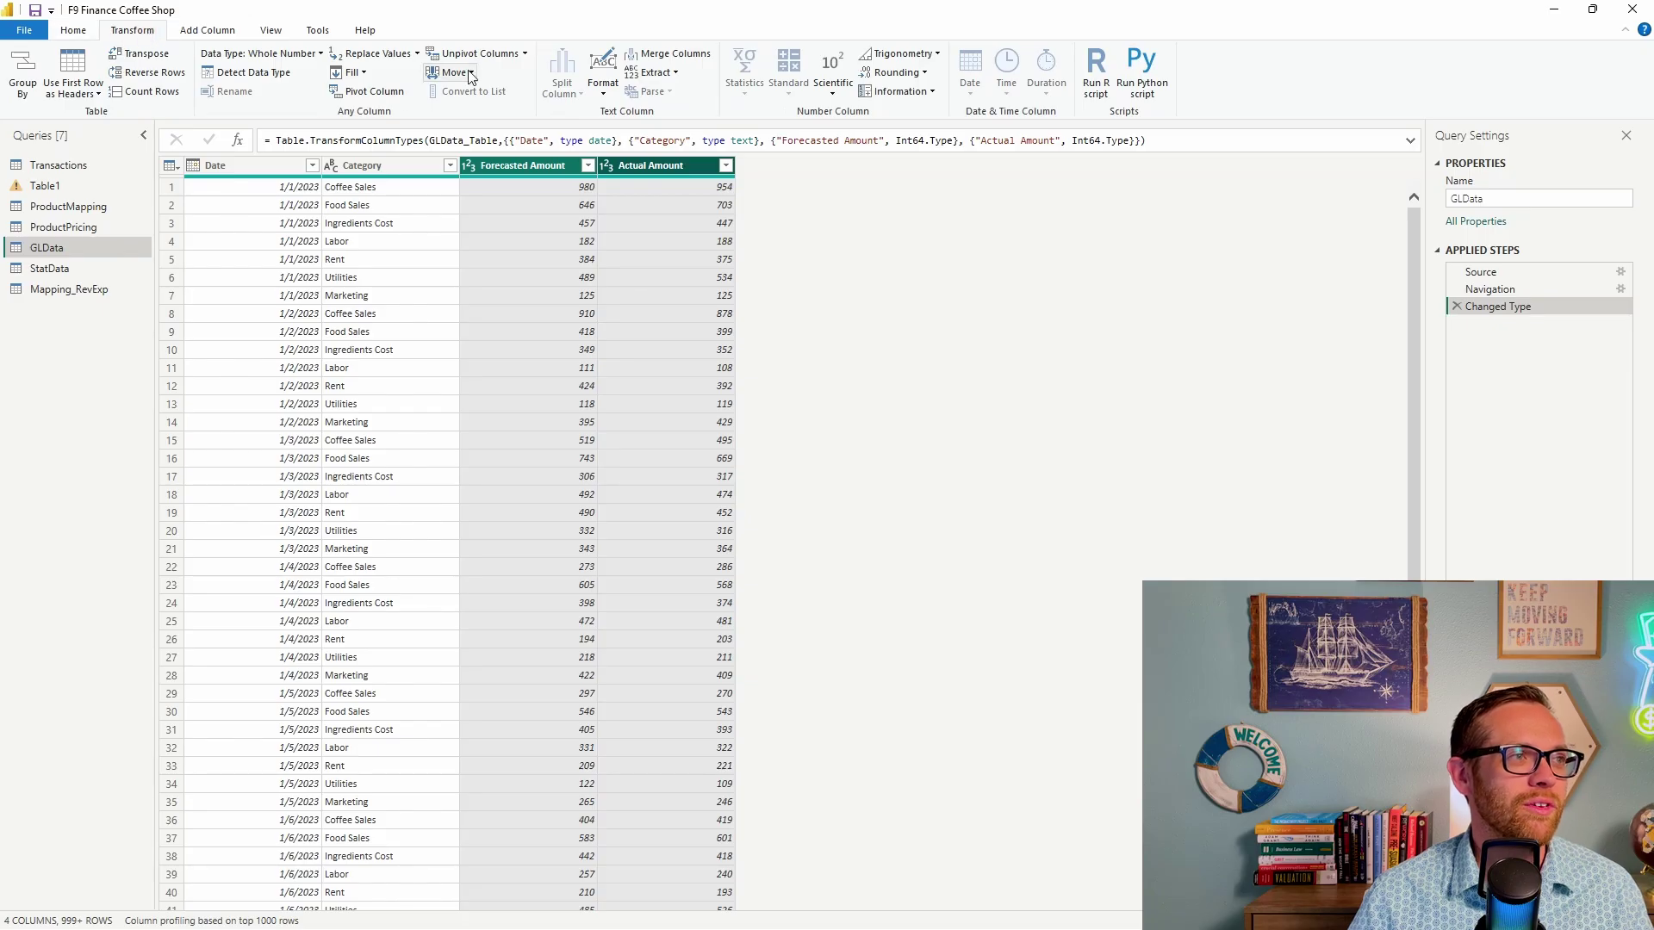
pyautogui.click(524, 54)
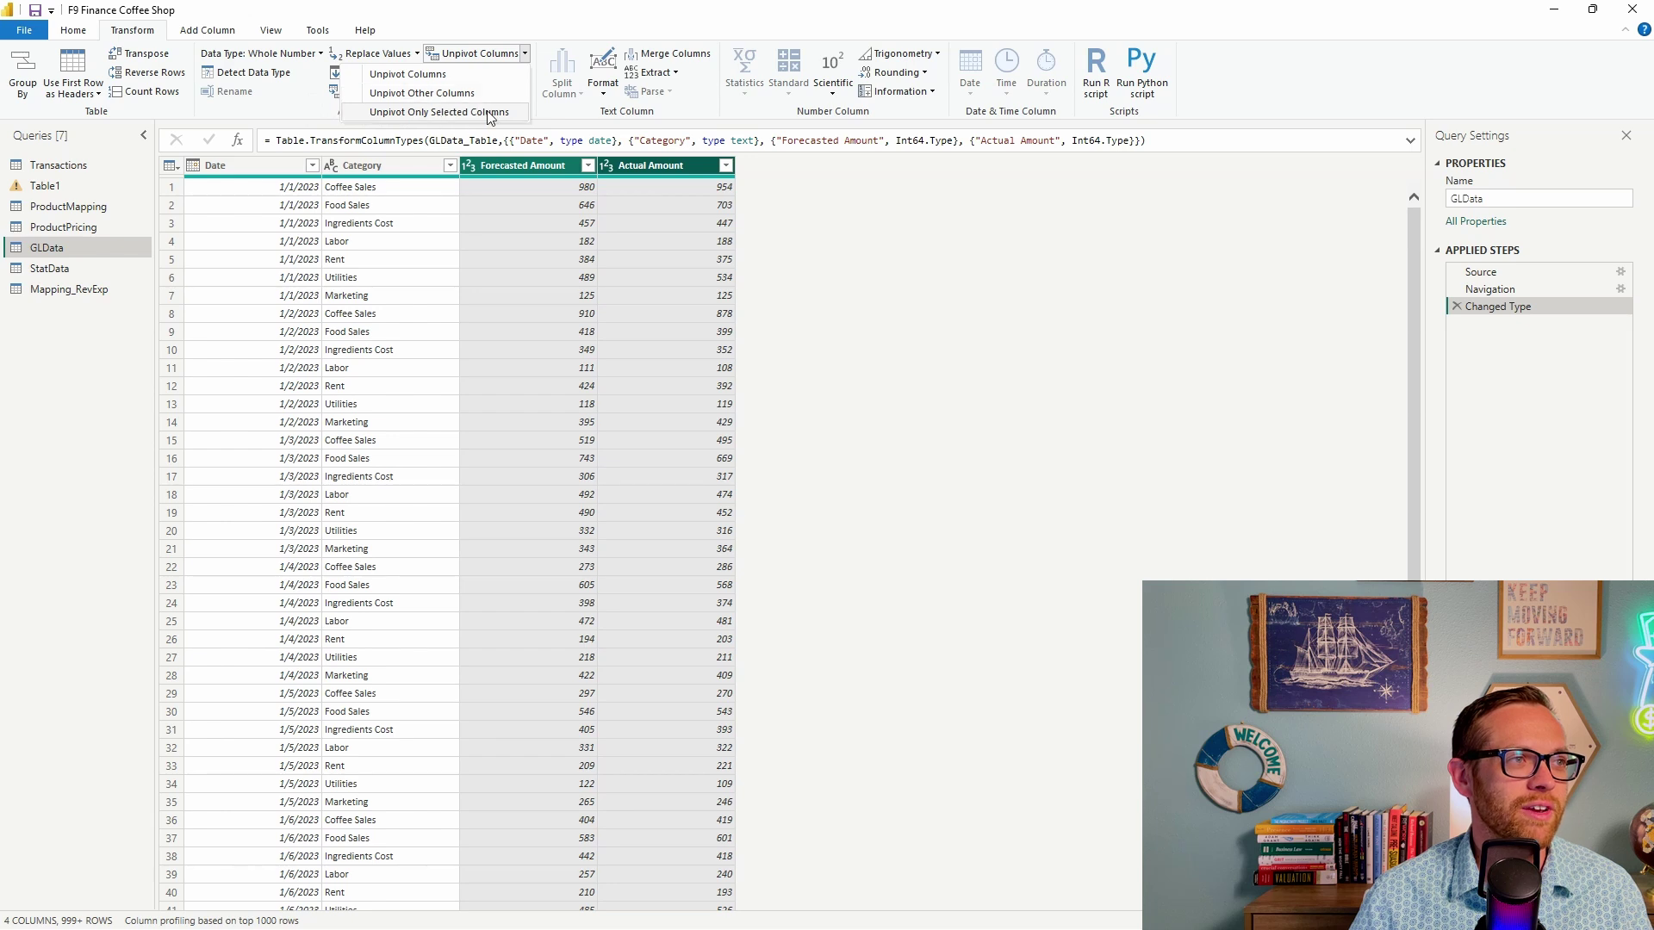
pyautogui.press('Escape')
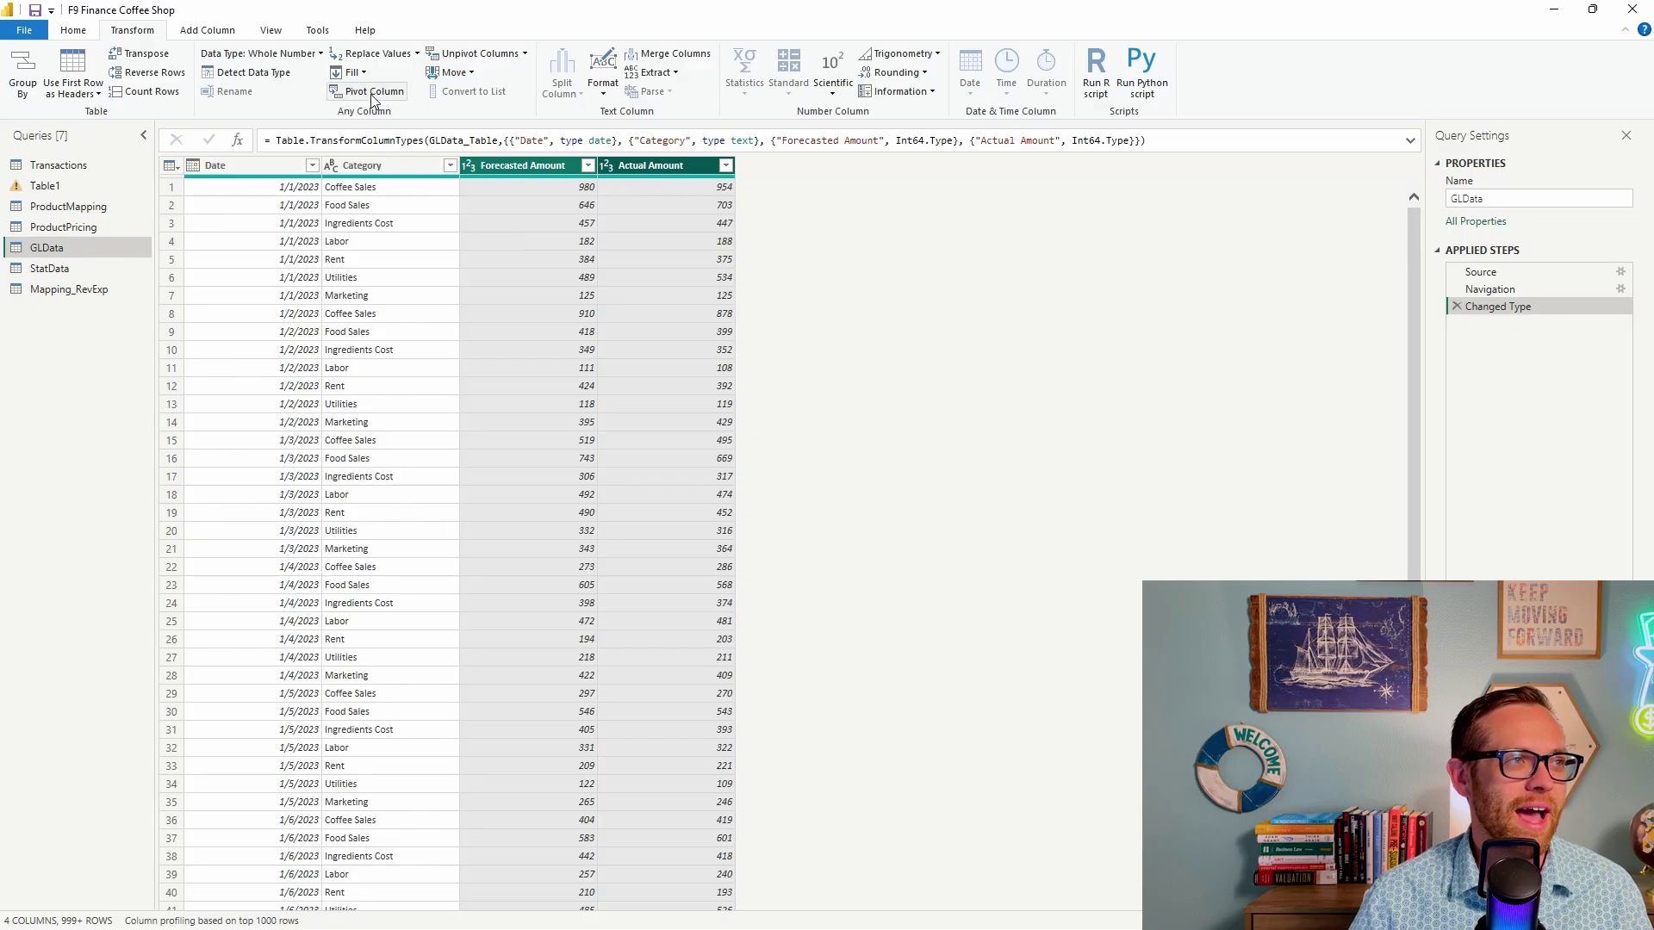
pyautogui.click(478, 53)
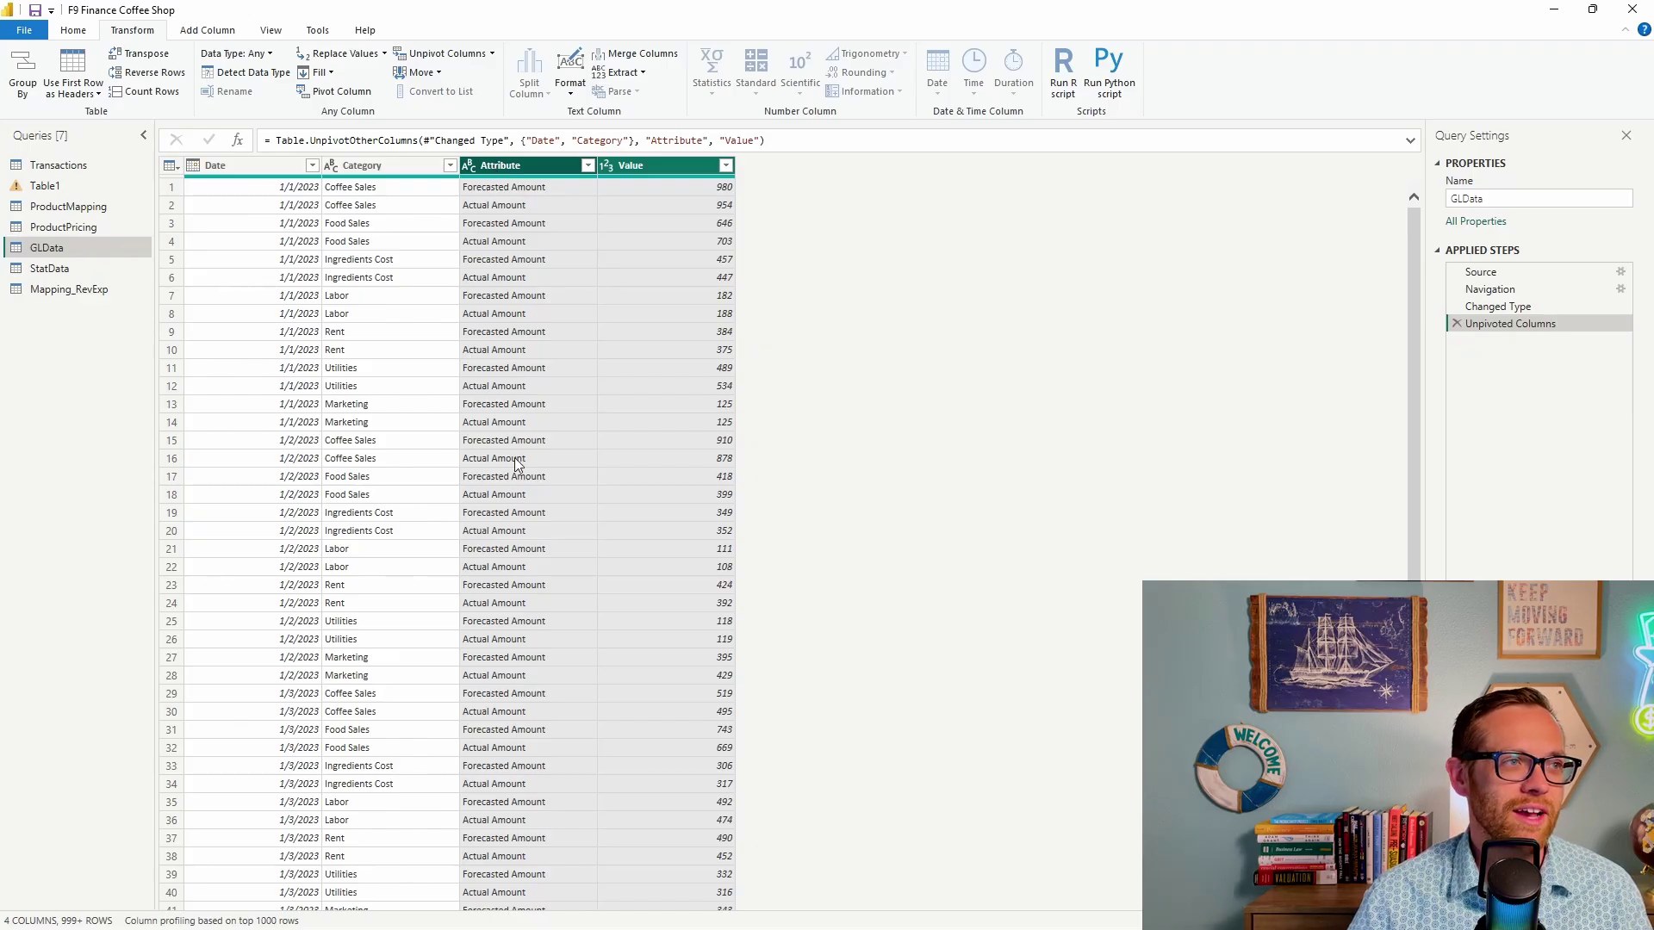
# Rename GLData's Attribute column to 'Version'
pyautogui.doubleClick(502, 168)
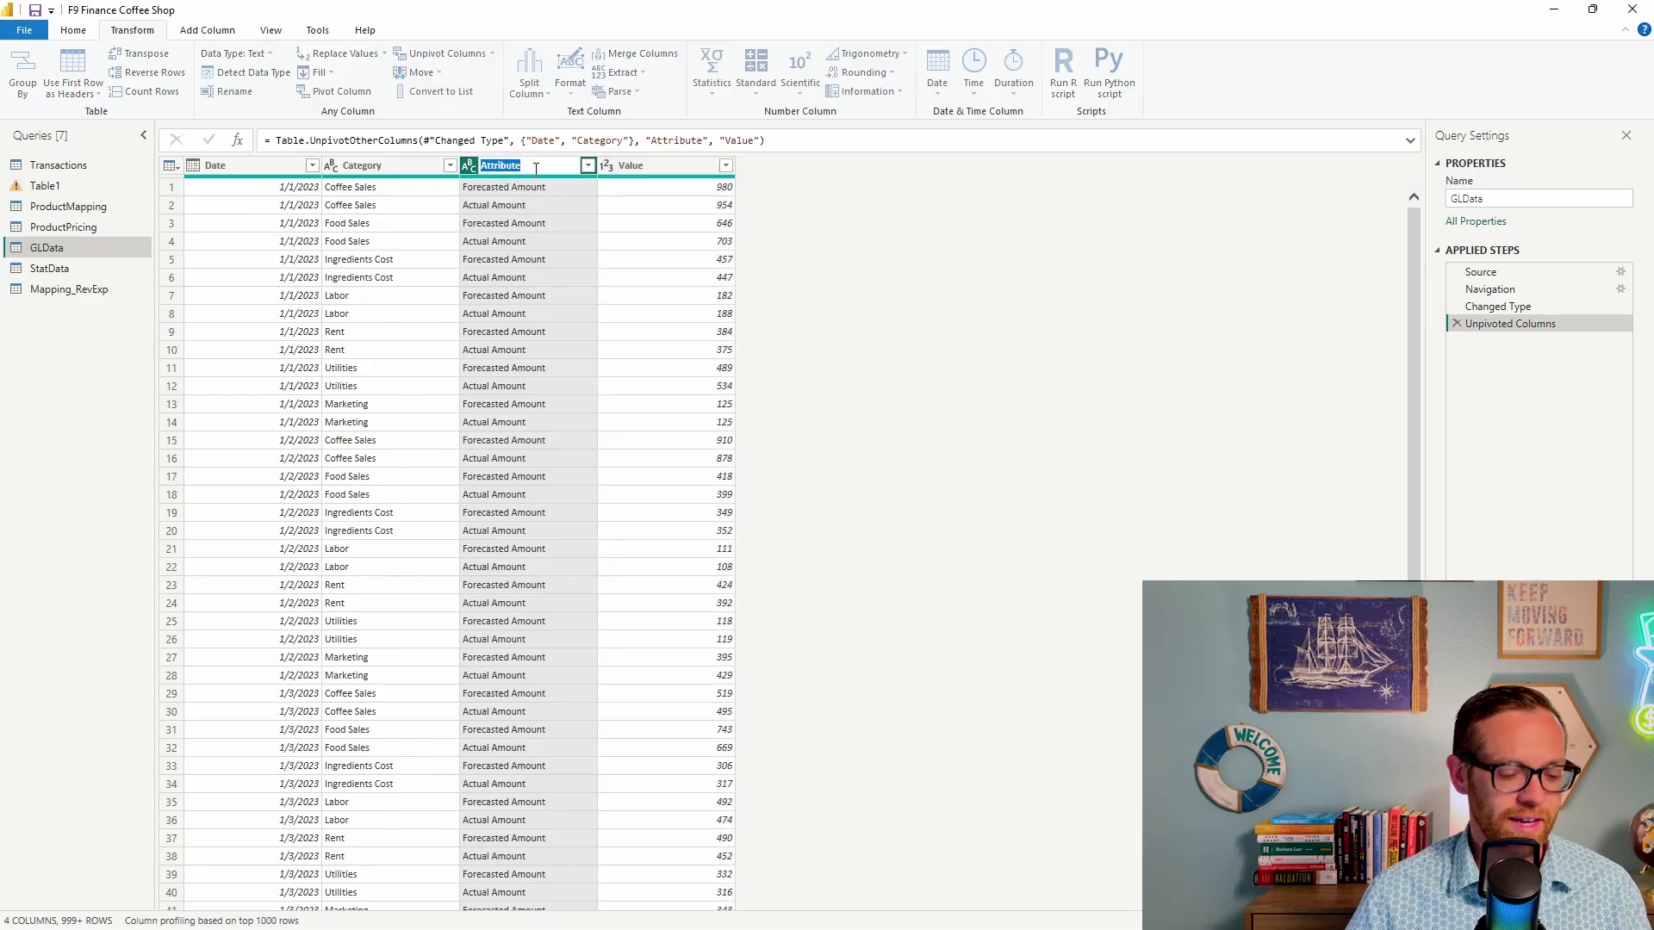
pyautogui.write('Versio')
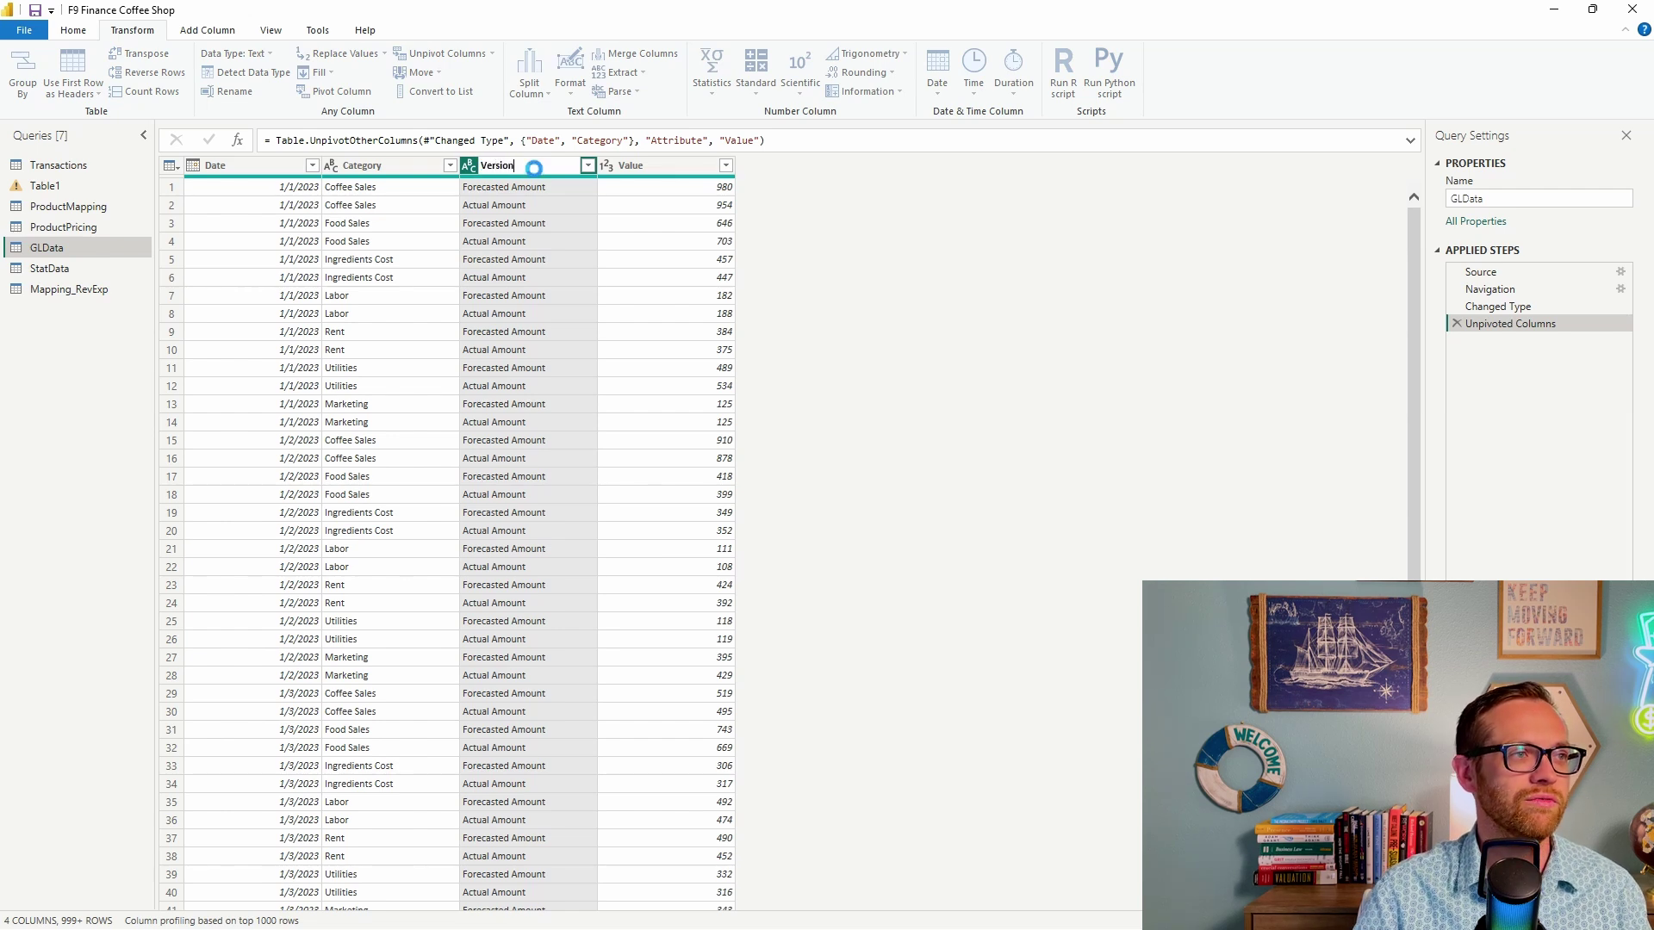
pyautogui.write('n')
pyautogui.press('Return')
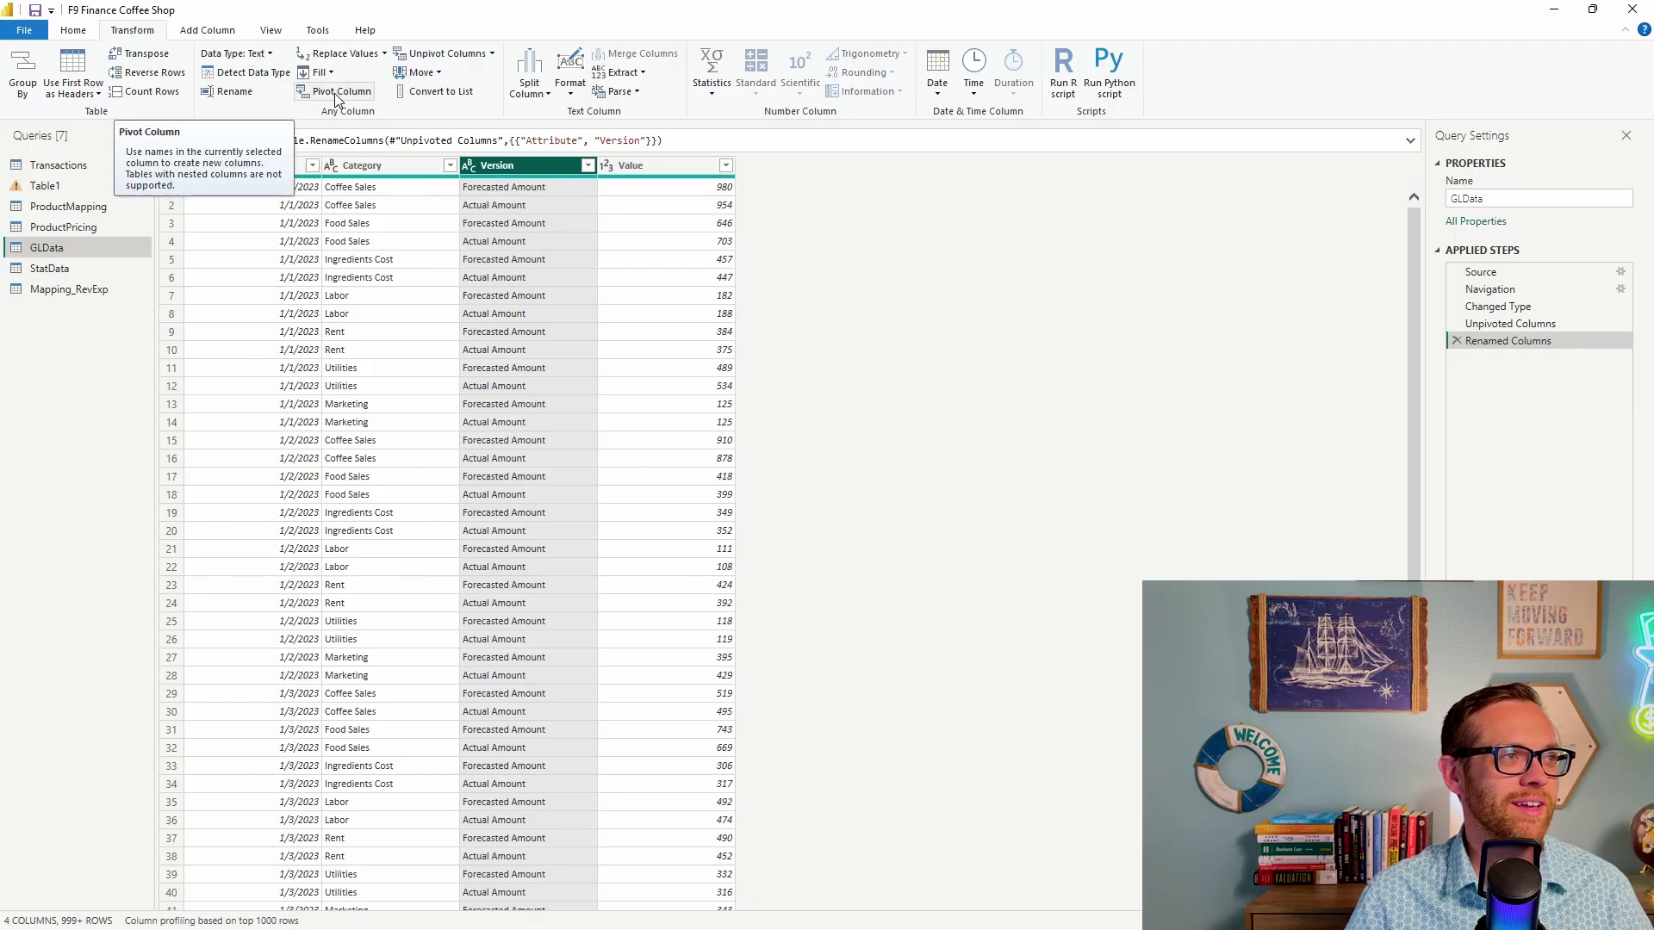
# Pivot the Version column into Forecasted Amount and Actual Amount columns, using Value as the values column
pyautogui.click(336, 98)
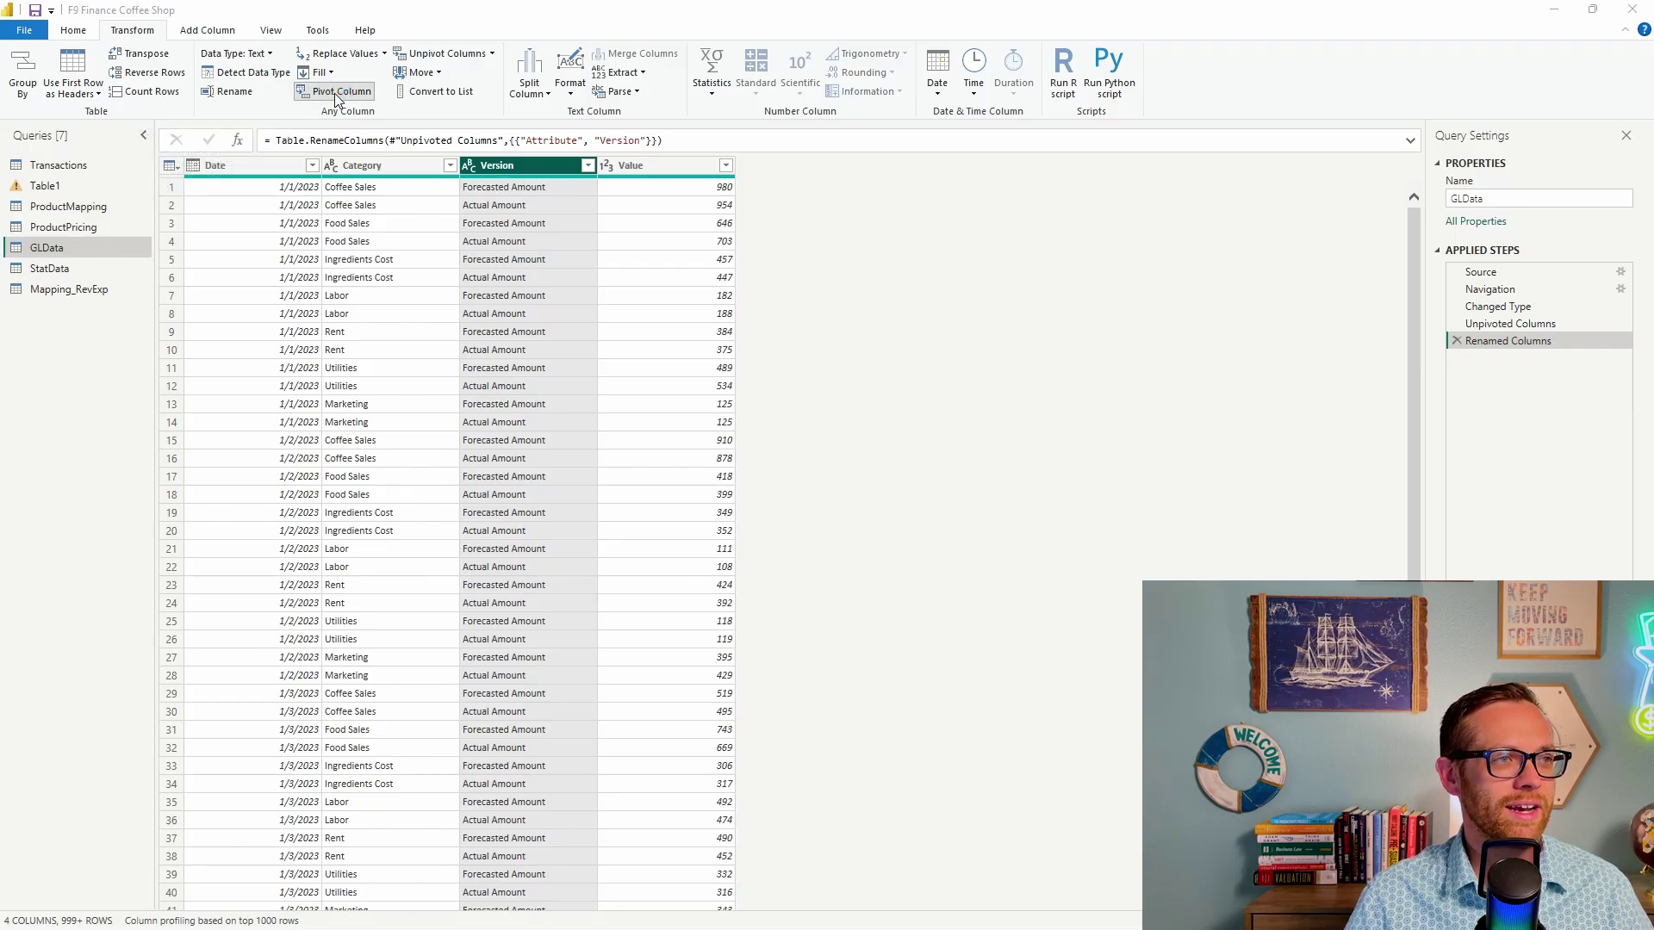
pyautogui.click(737, 444)
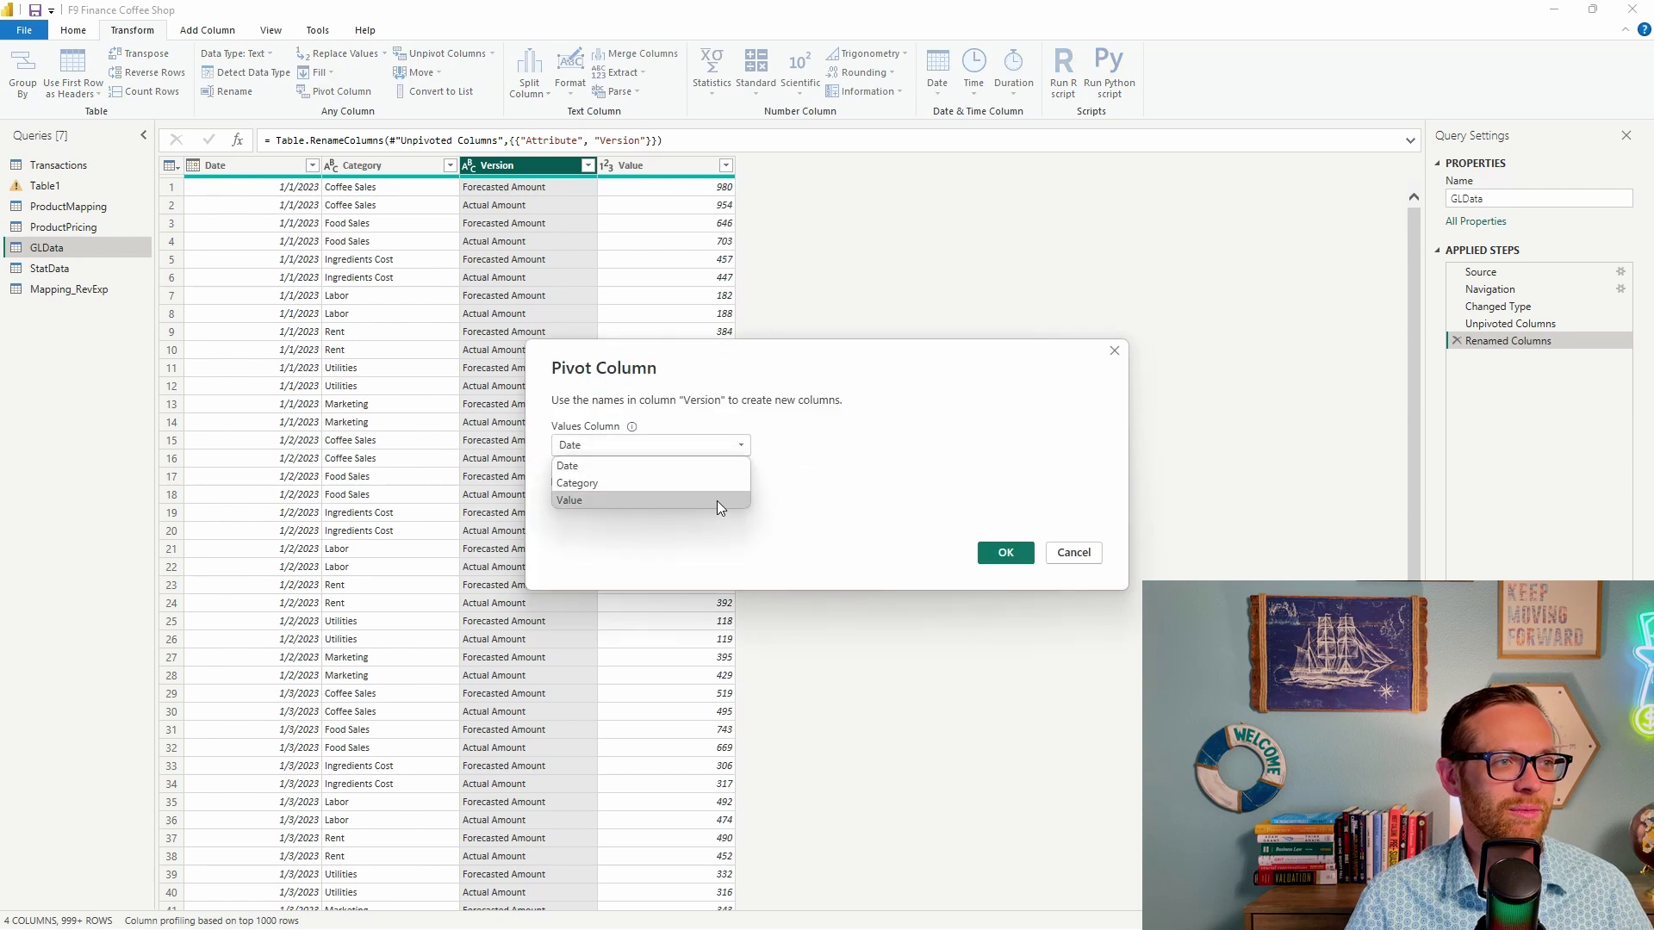
pyautogui.click(717, 500)
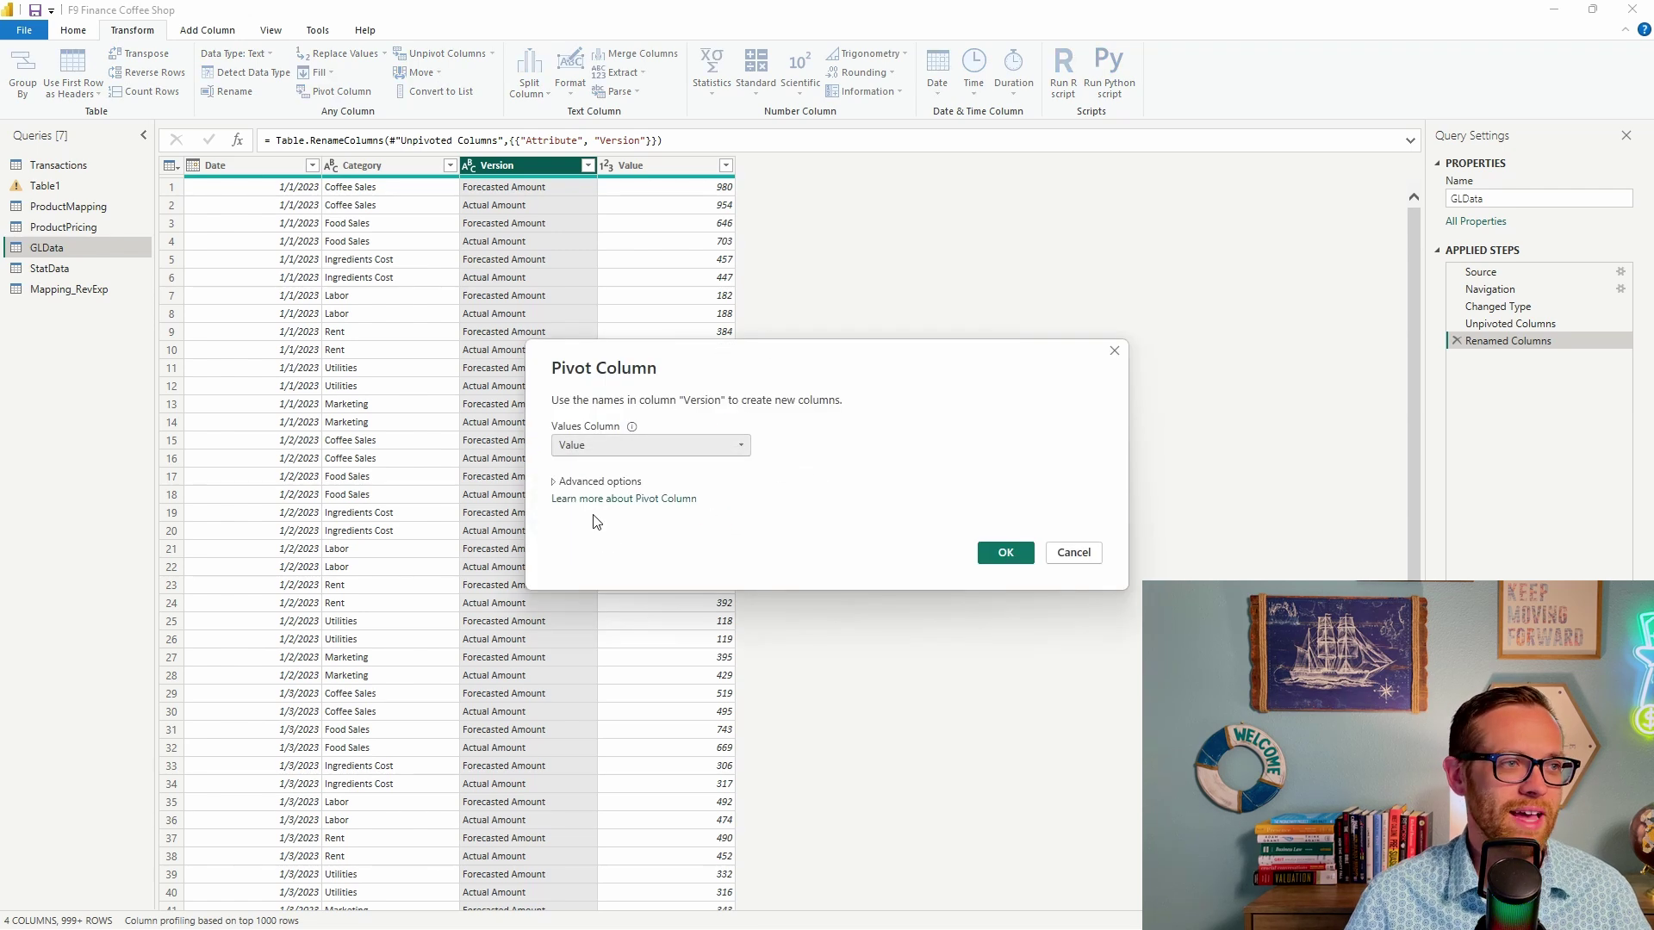
pyautogui.click(997, 555)
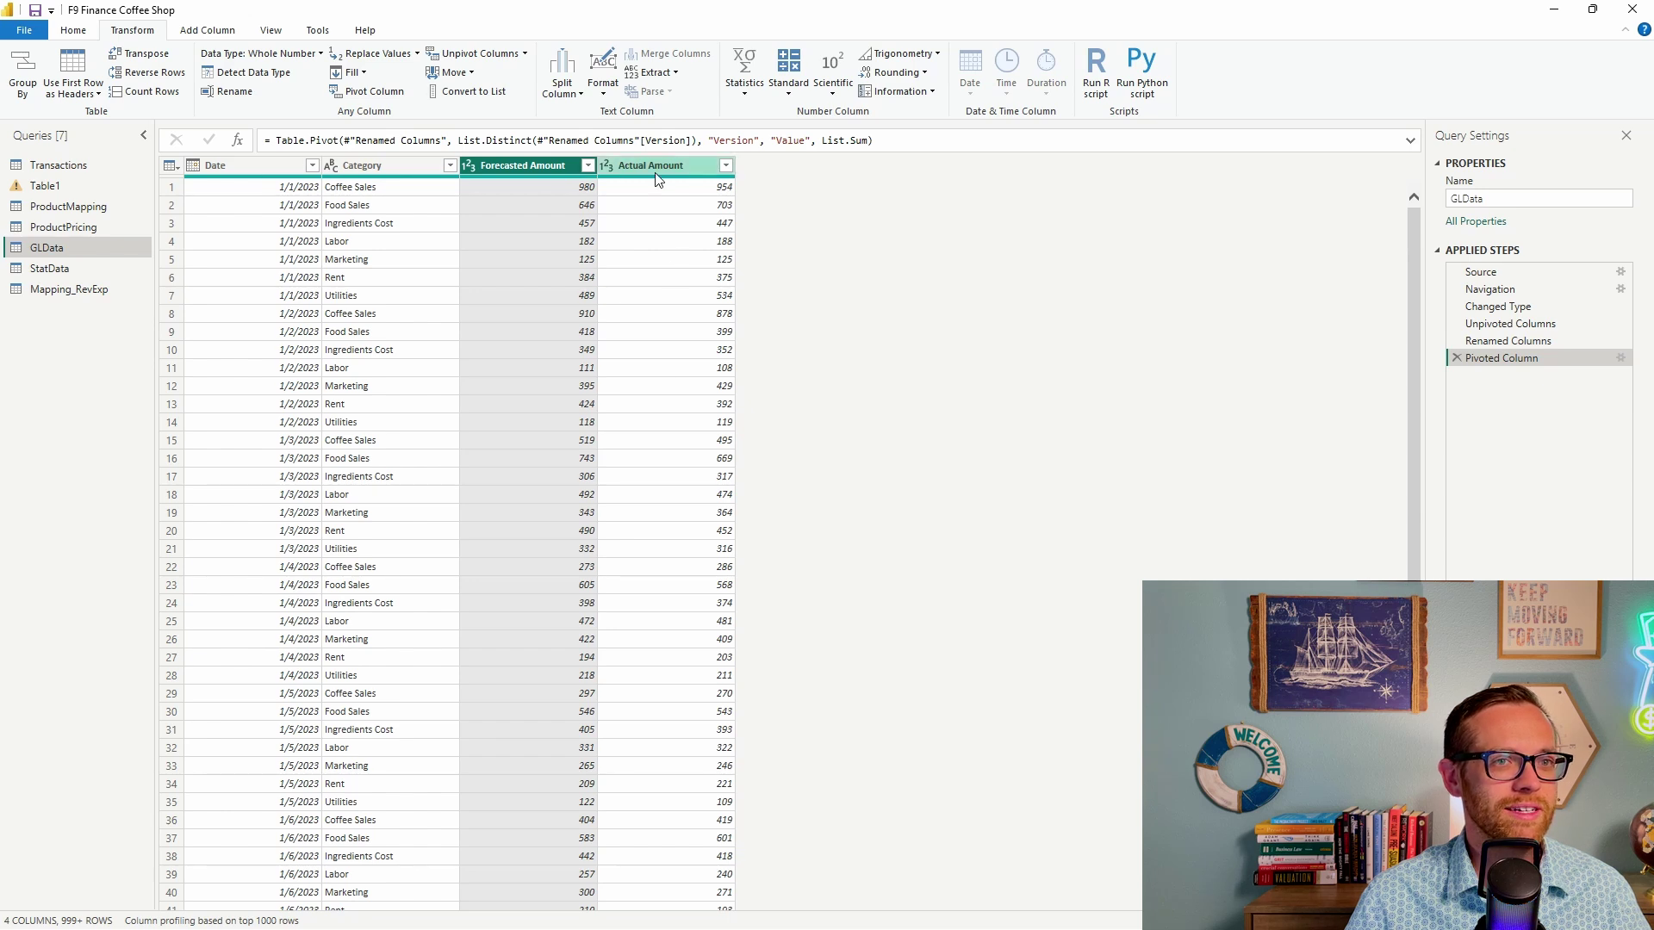
# Delete the Pivoted Column, Renamed Columns and Unpivoted Columns steps from GLData
pyautogui.click(1456, 359)
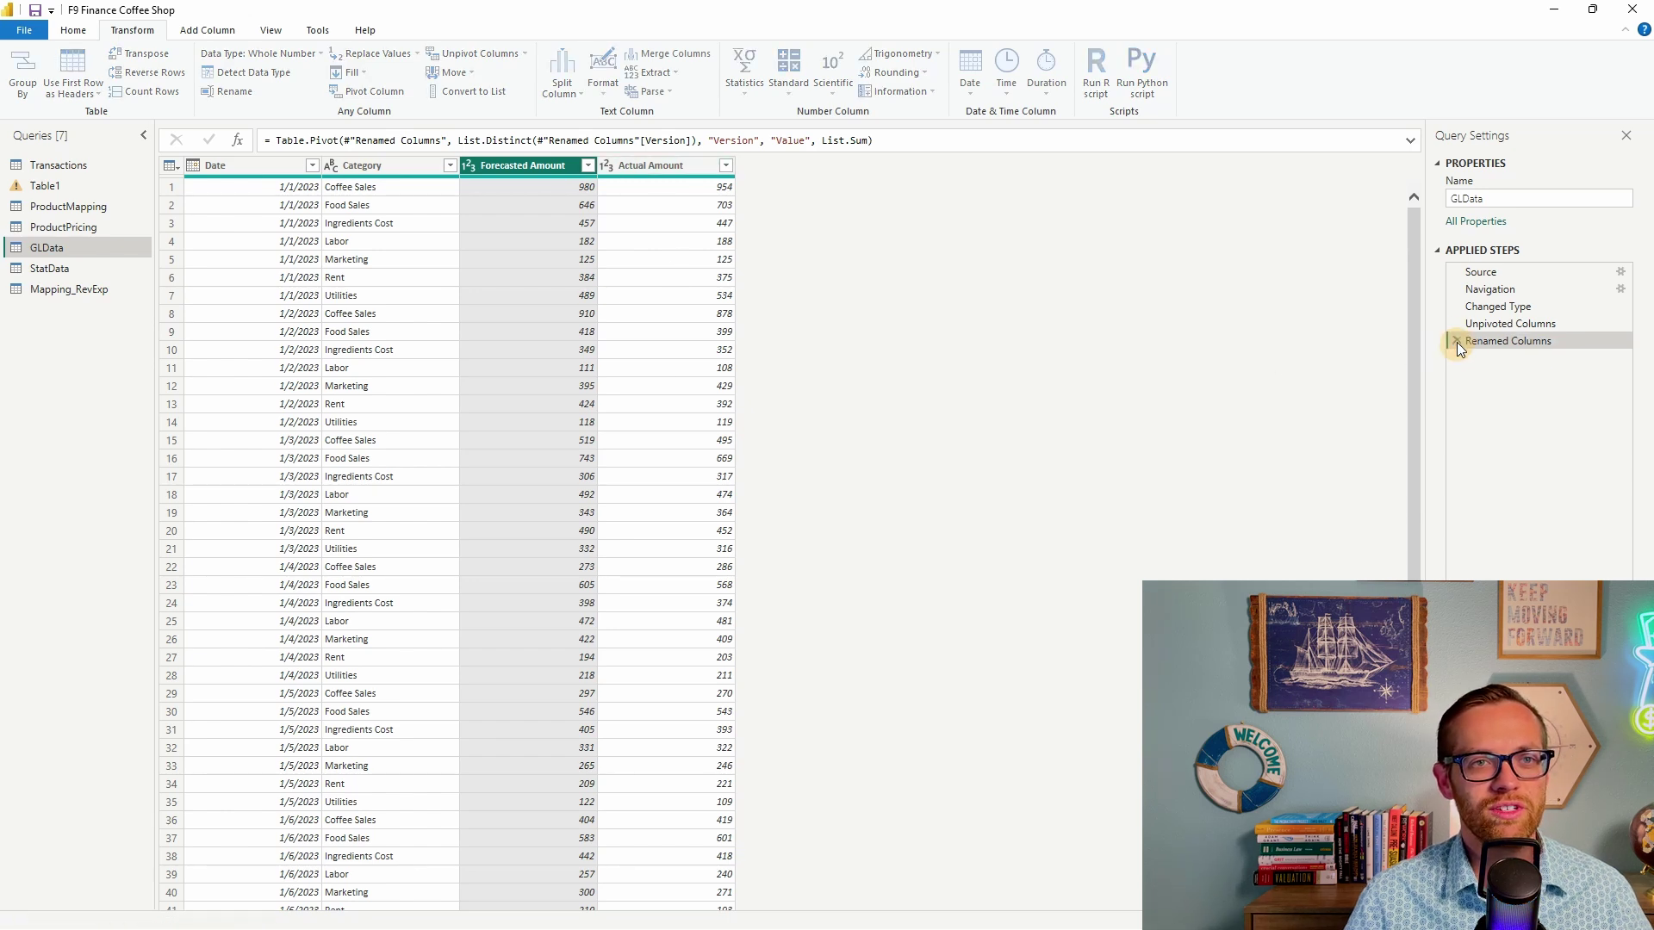
pyautogui.click(1455, 340)
pyautogui.click(1454, 324)
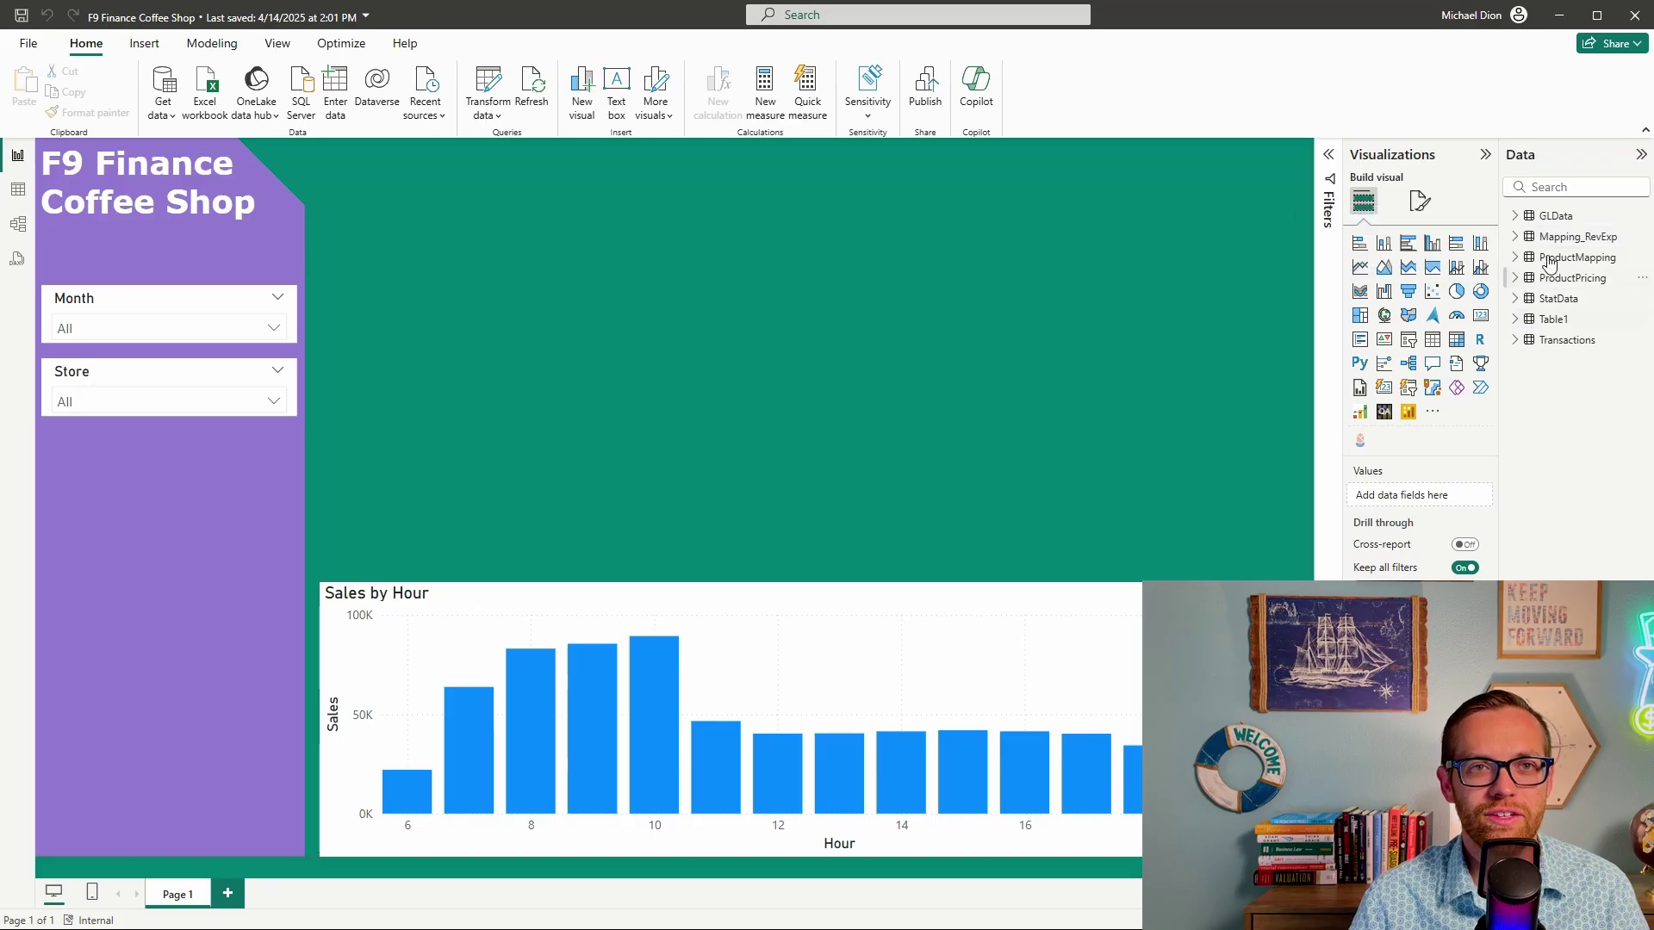
# Create a new measure in the GLData table and expand its formula bar
pyautogui.rightClick(1550, 220)
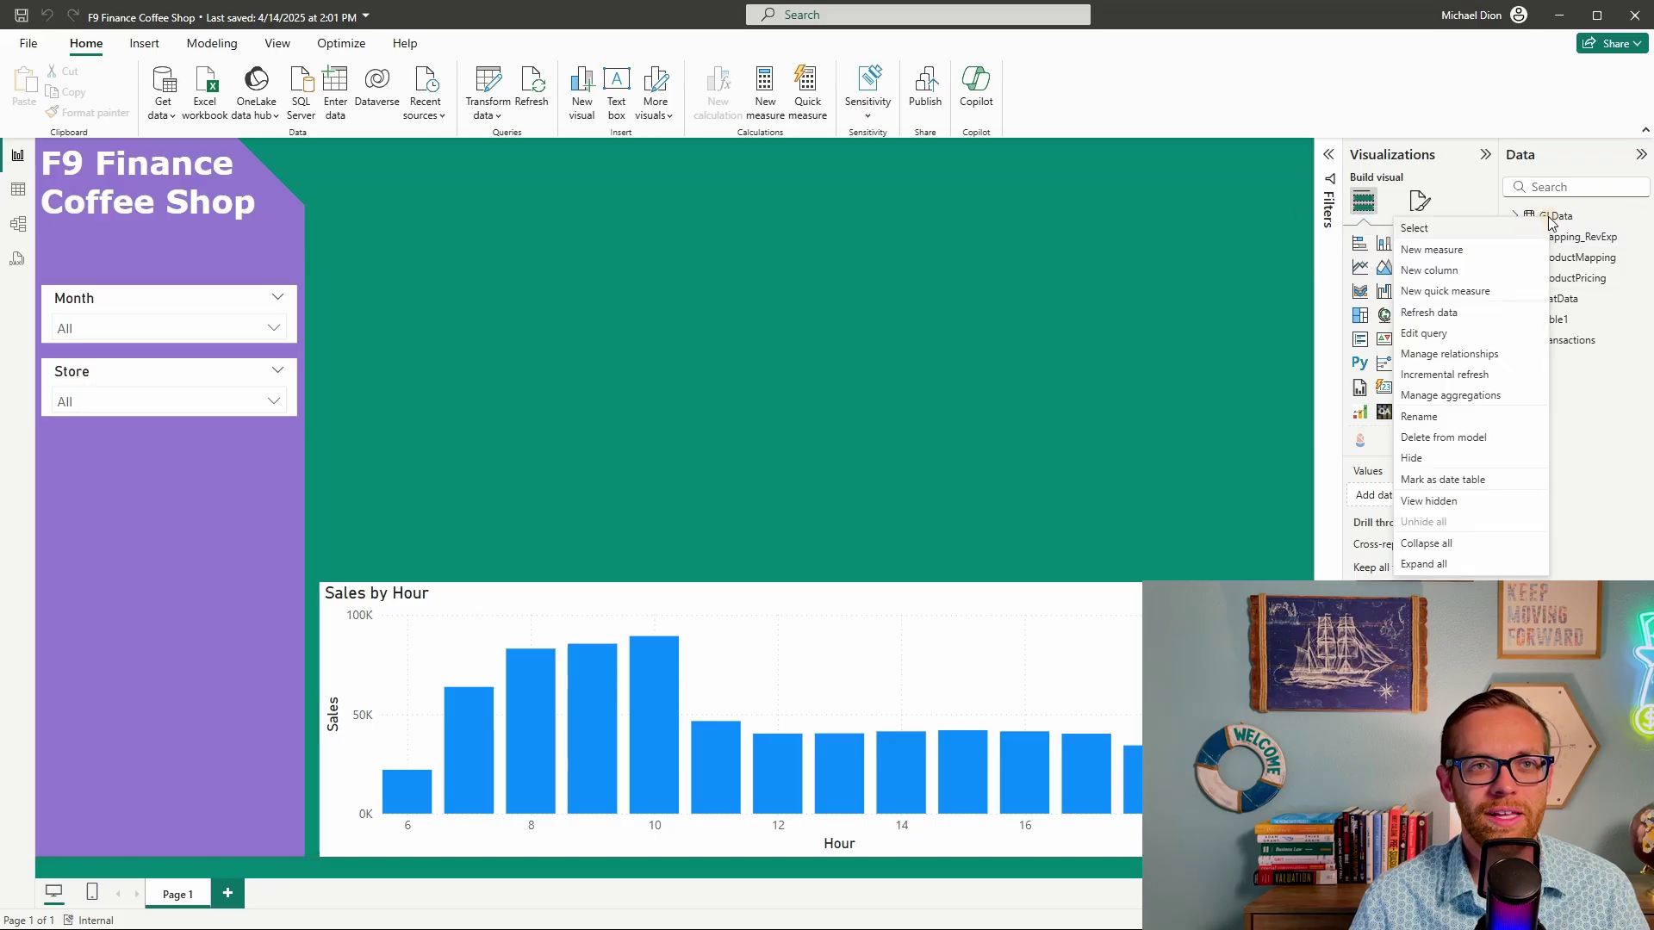
pyautogui.click(1465, 250)
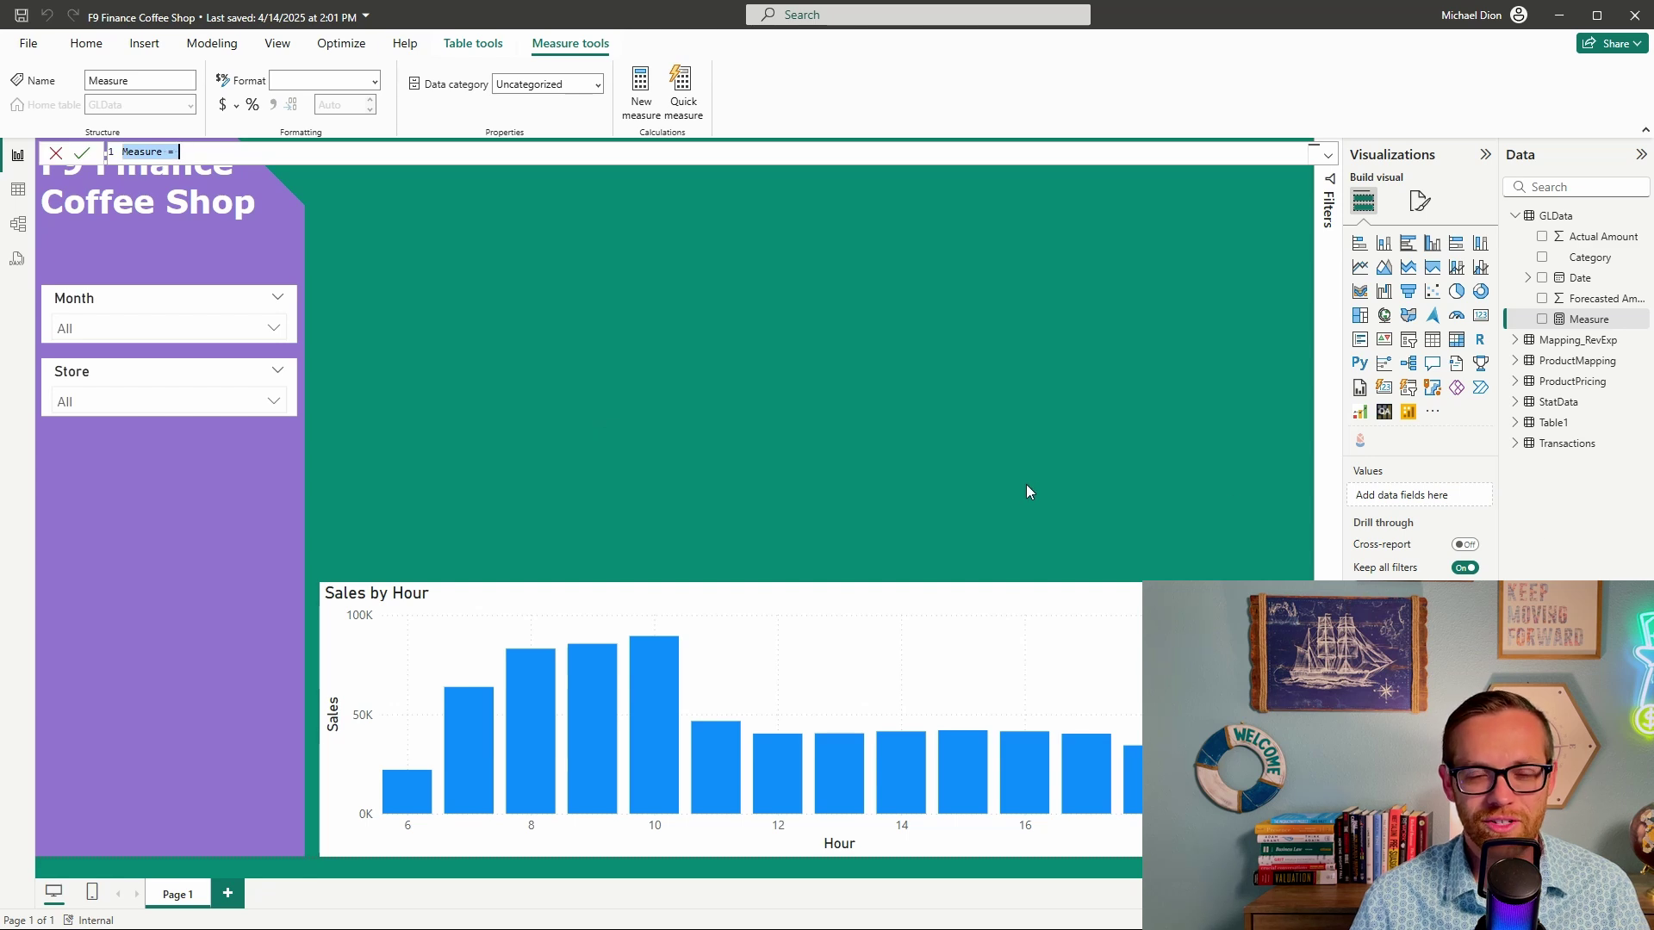
pyautogui.click(1328, 156)
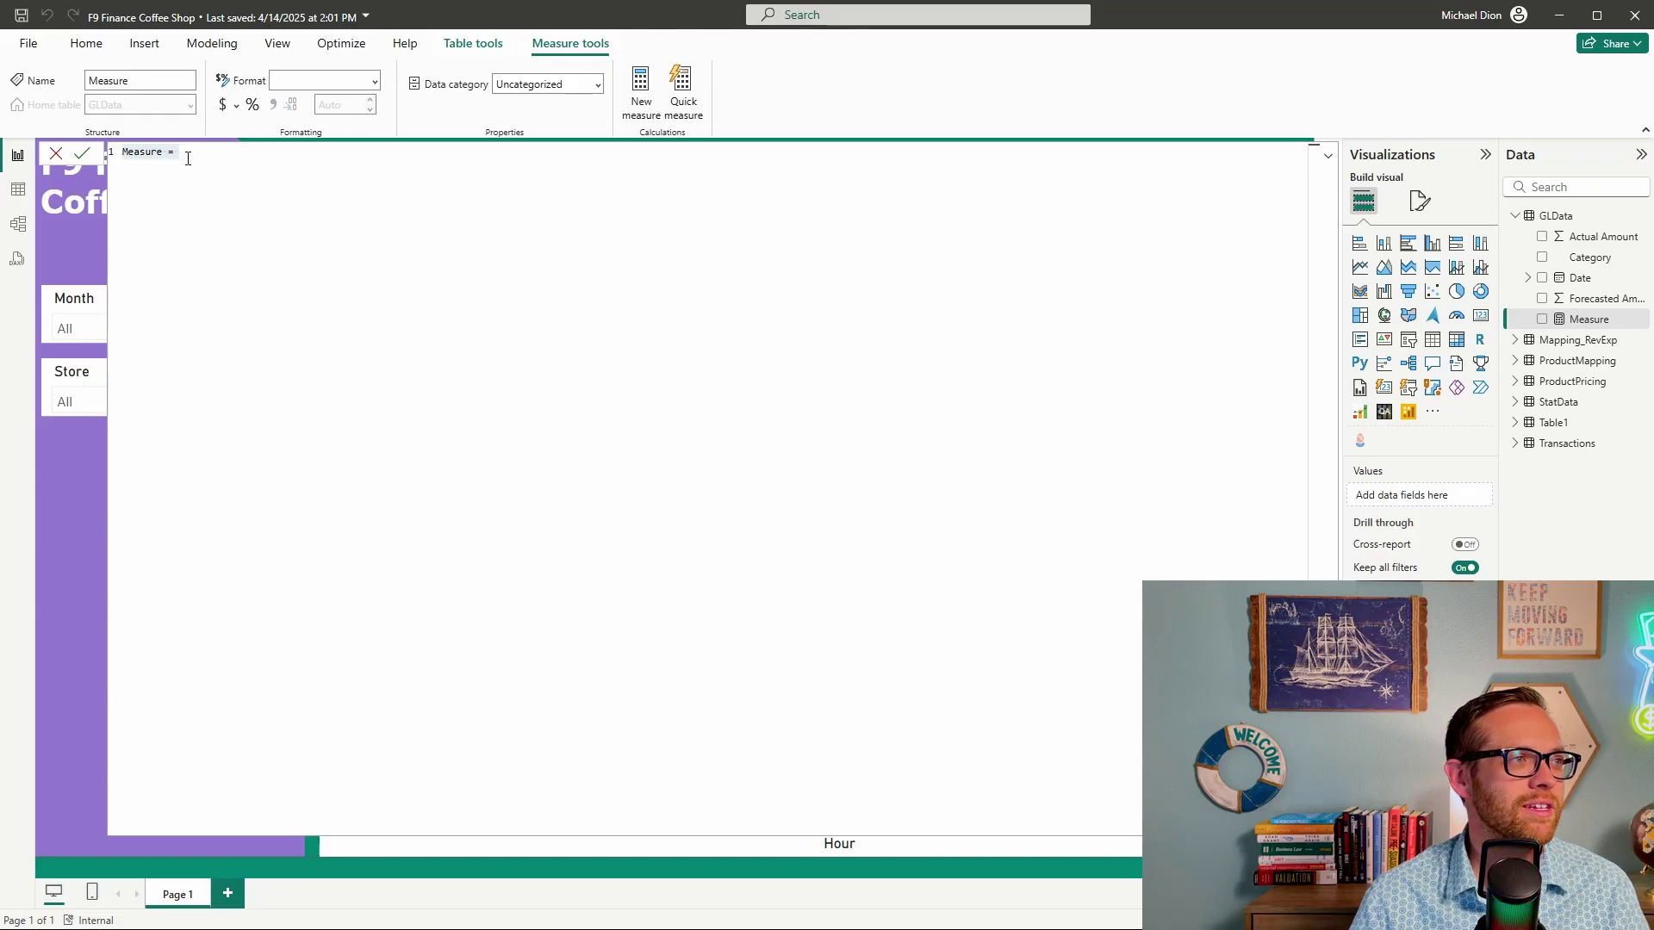
# Replace the default 'Measure =' text with the DIVIDE-based Sales YoY Growth % formula
pyautogui.click(158, 152)
pyautogui.moveTo(181, 153); pyautogui.dragTo(122, 147)
pyautogui.write("Sales YoY Growth % = DIVIDE( ([Sales] - CALCULATE([Sales], PARALLELPERIOD('Date'[Date], -12, MONTH))), CALCULATE([Sales], PARALLELPERIOD('Date'[Date], -12, MONTH)) )")
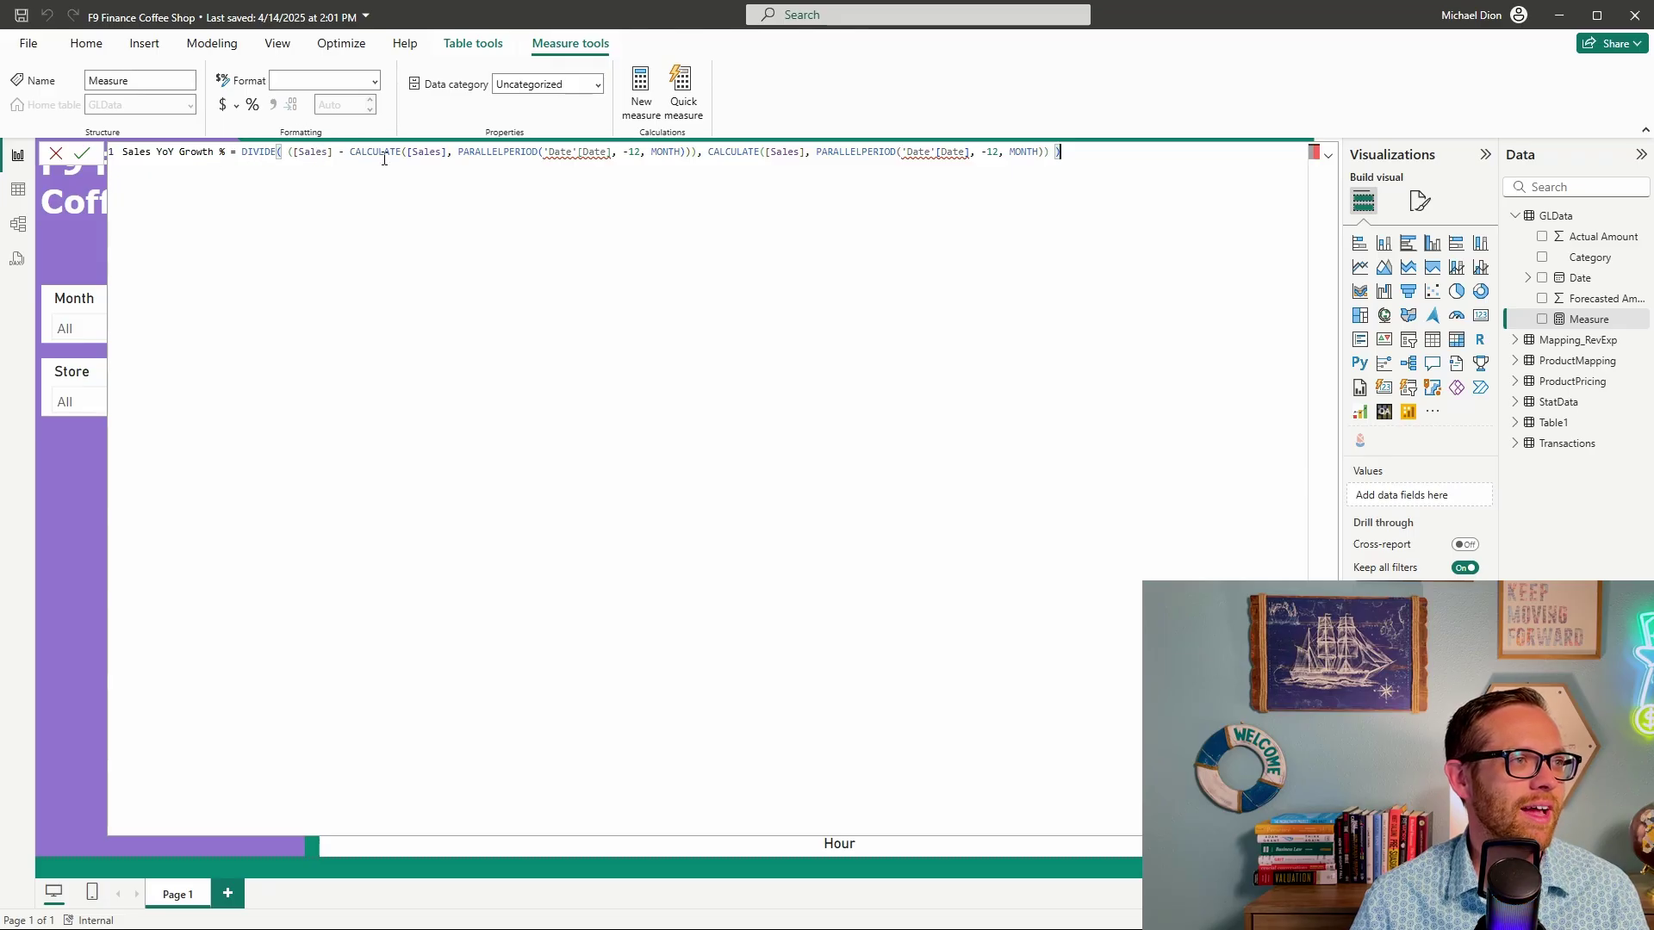
# Review the prior-period CALCULATE and PARALLELPERIOD parts, then add the VAR SalesPriorYear version below
pyautogui.moveTo(352, 152); pyautogui.dragTo(692, 155)
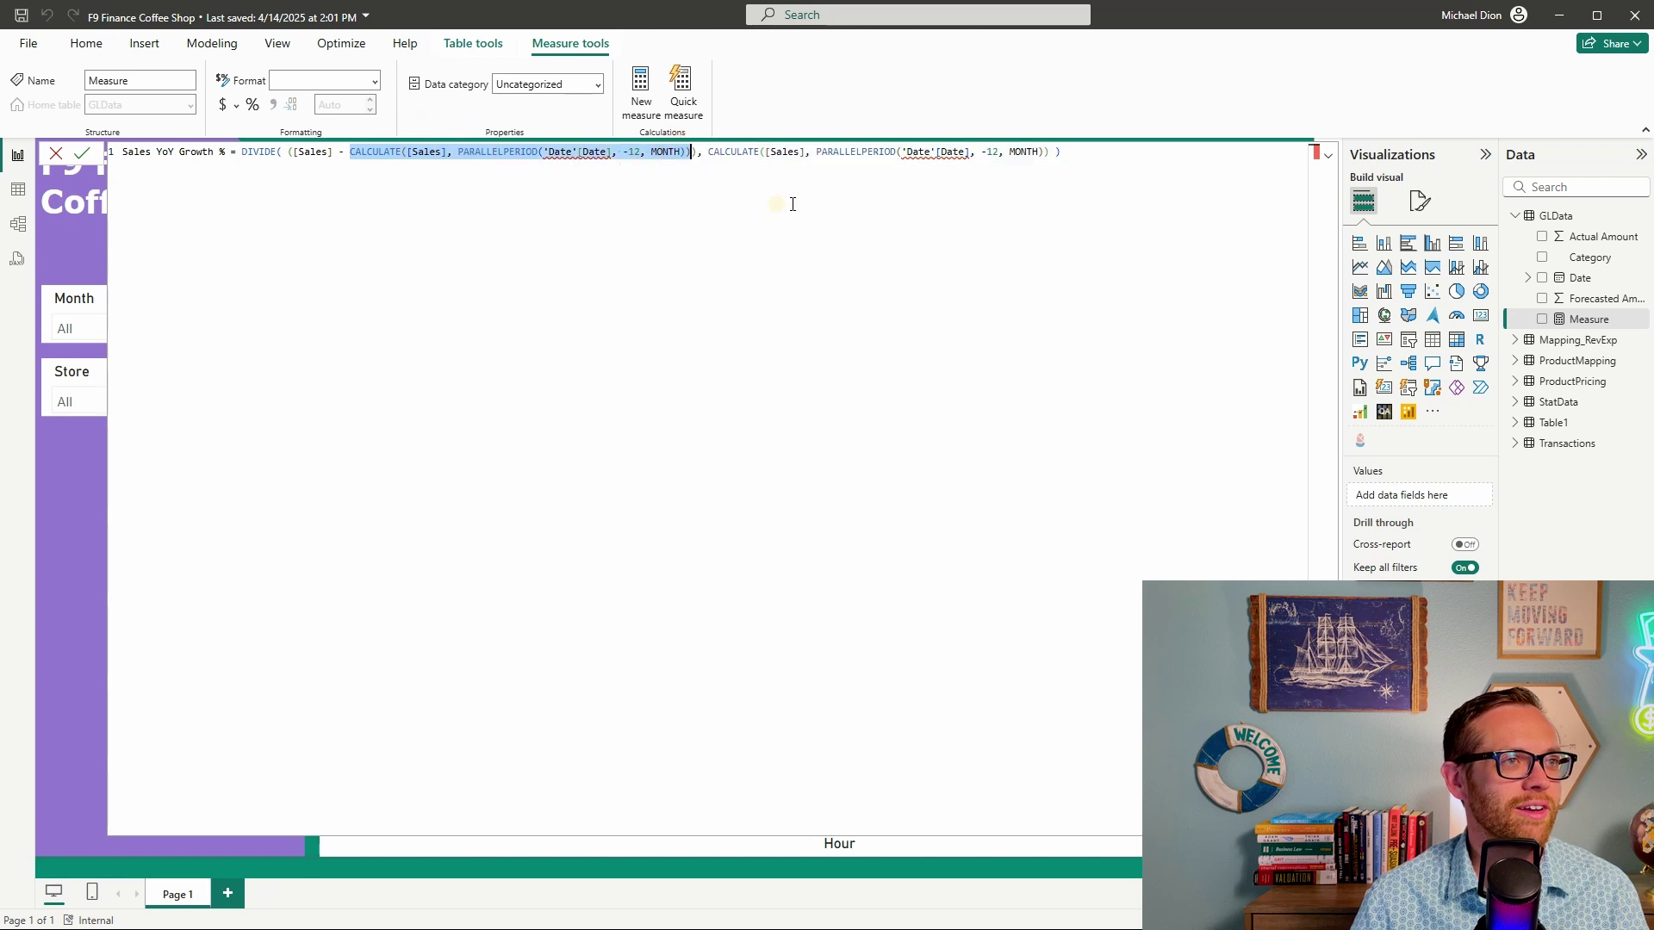
pyautogui.click(709, 152)
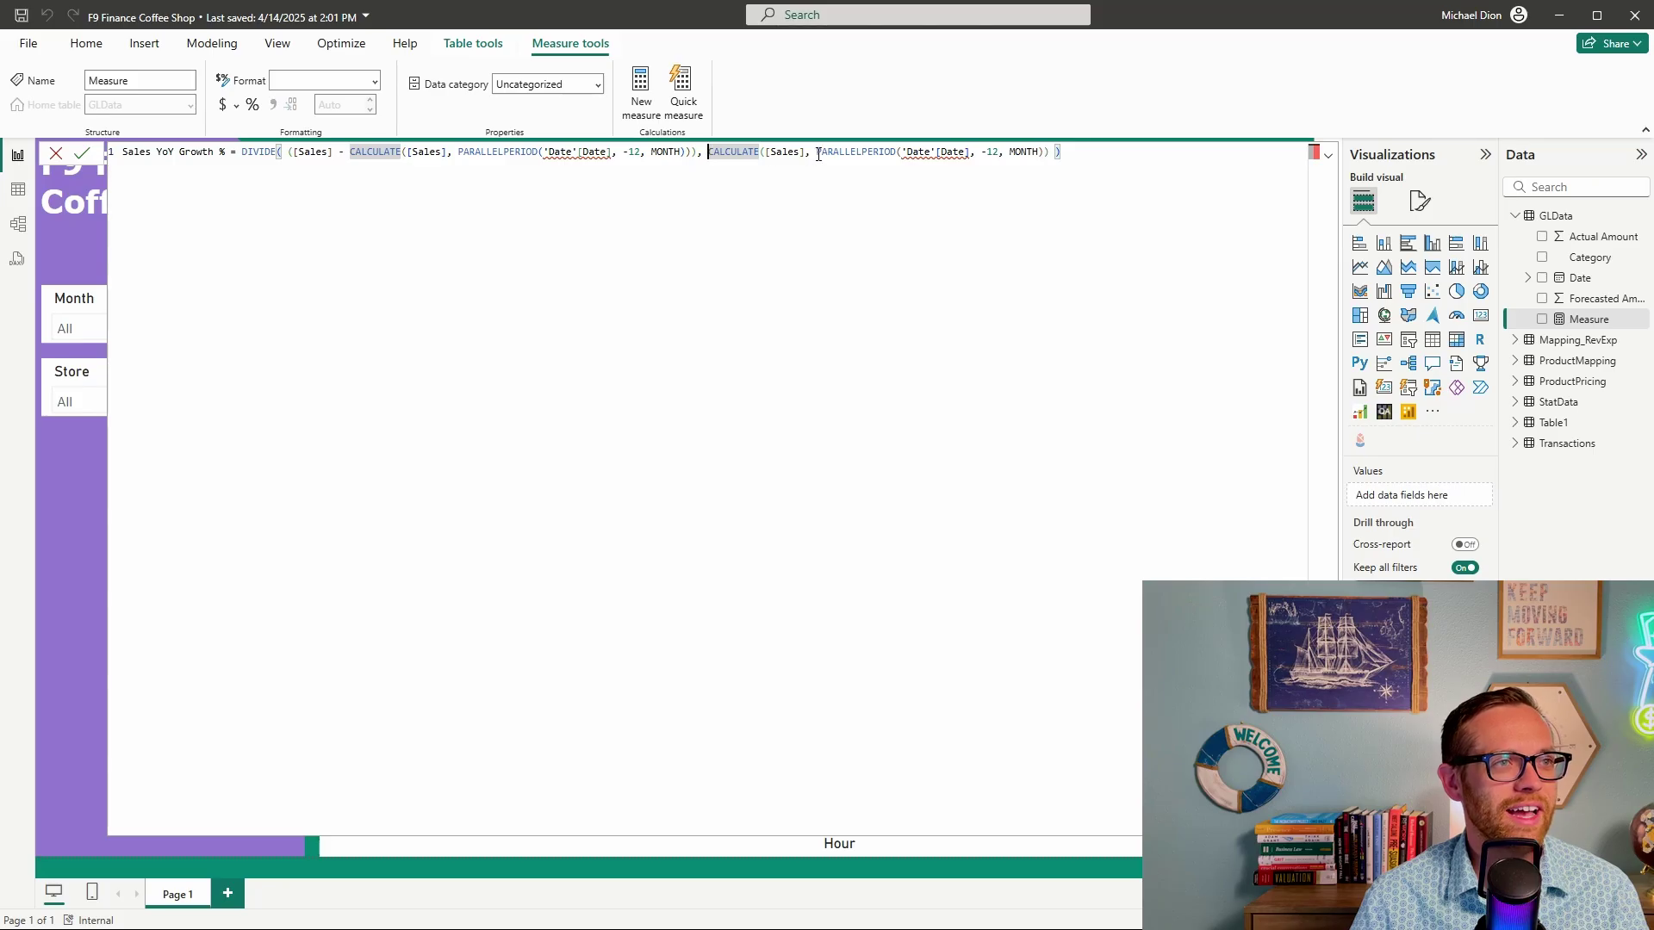
pyautogui.moveTo(817, 155); pyautogui.dragTo(1047, 158)
pyautogui.click(1068, 153)
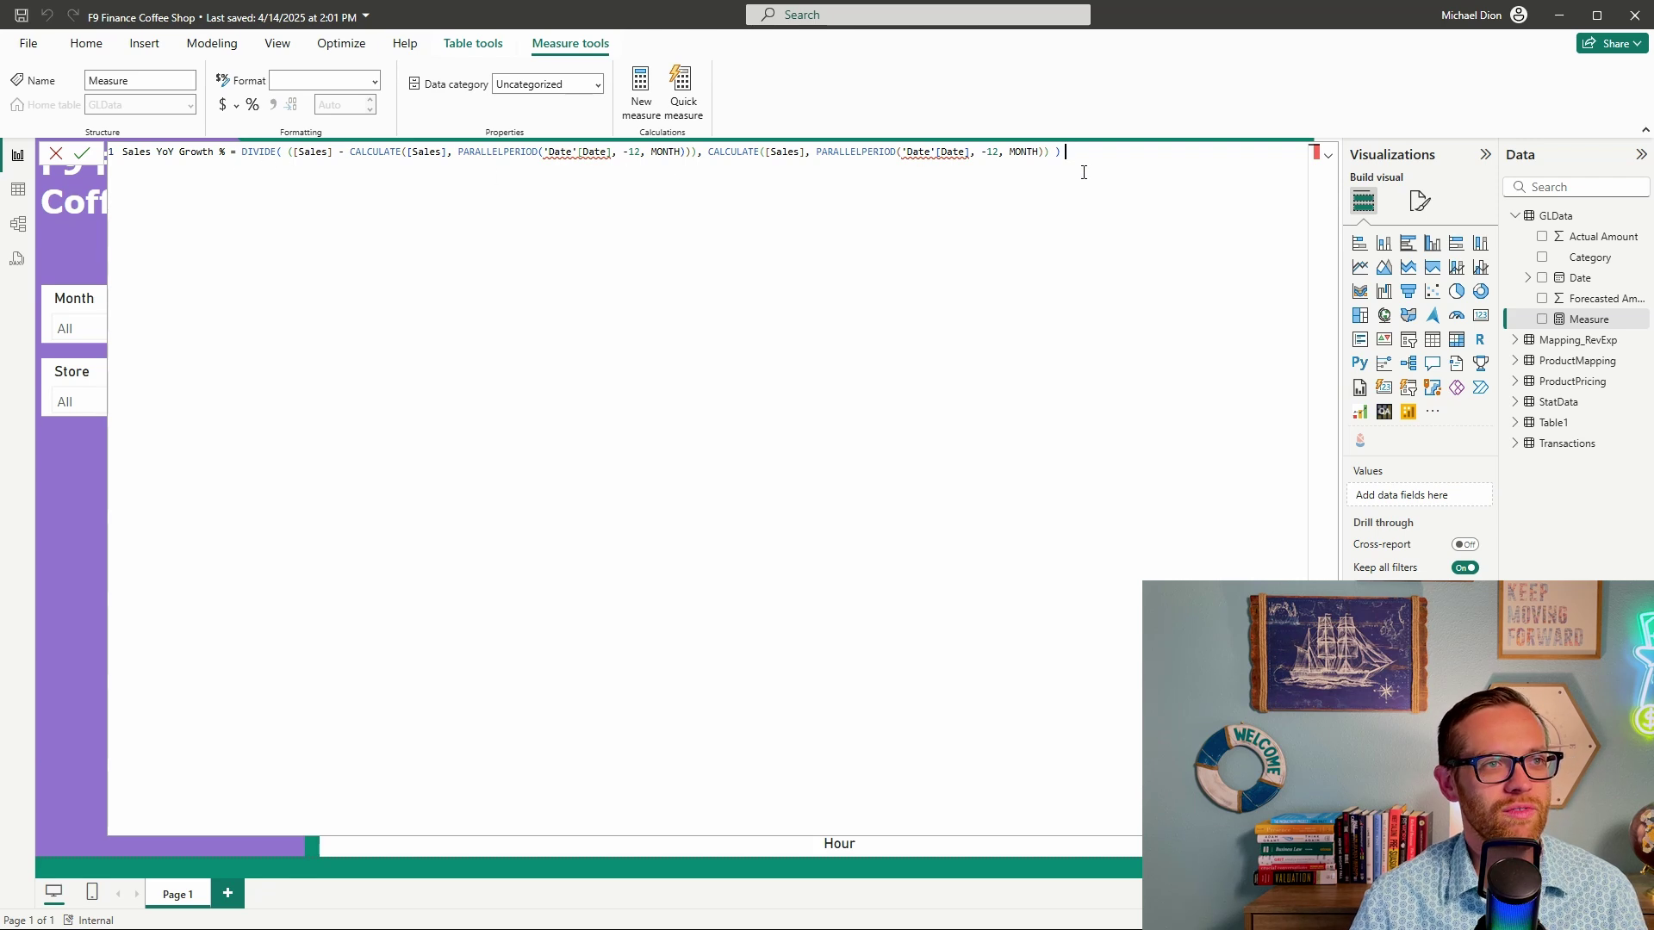
pyautogui.press('Return')
pyautogui.press('Return')
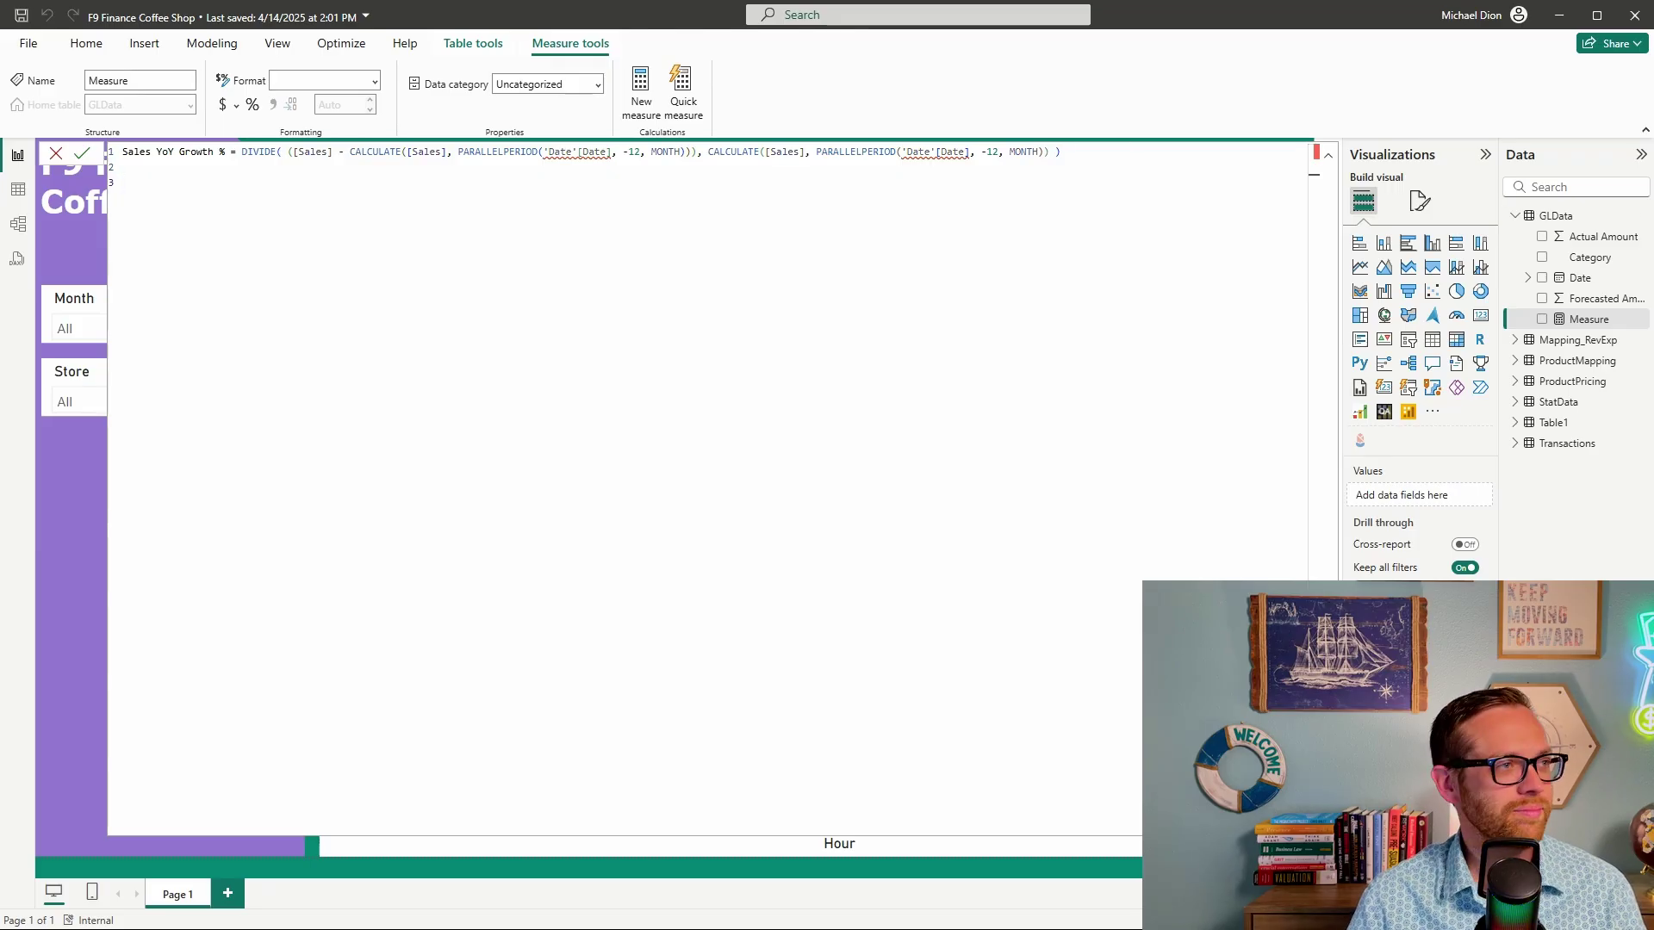
pyautogui.write("Sales YoY Growth % = VAR SalesPriorYear = CALCULATE([Sales], PARALLELPERIOD('Date'[Date], -12, MONTH)) RETURN DIVIDE(([Sales] - SalesPriorYear), SalesPriorYear)")
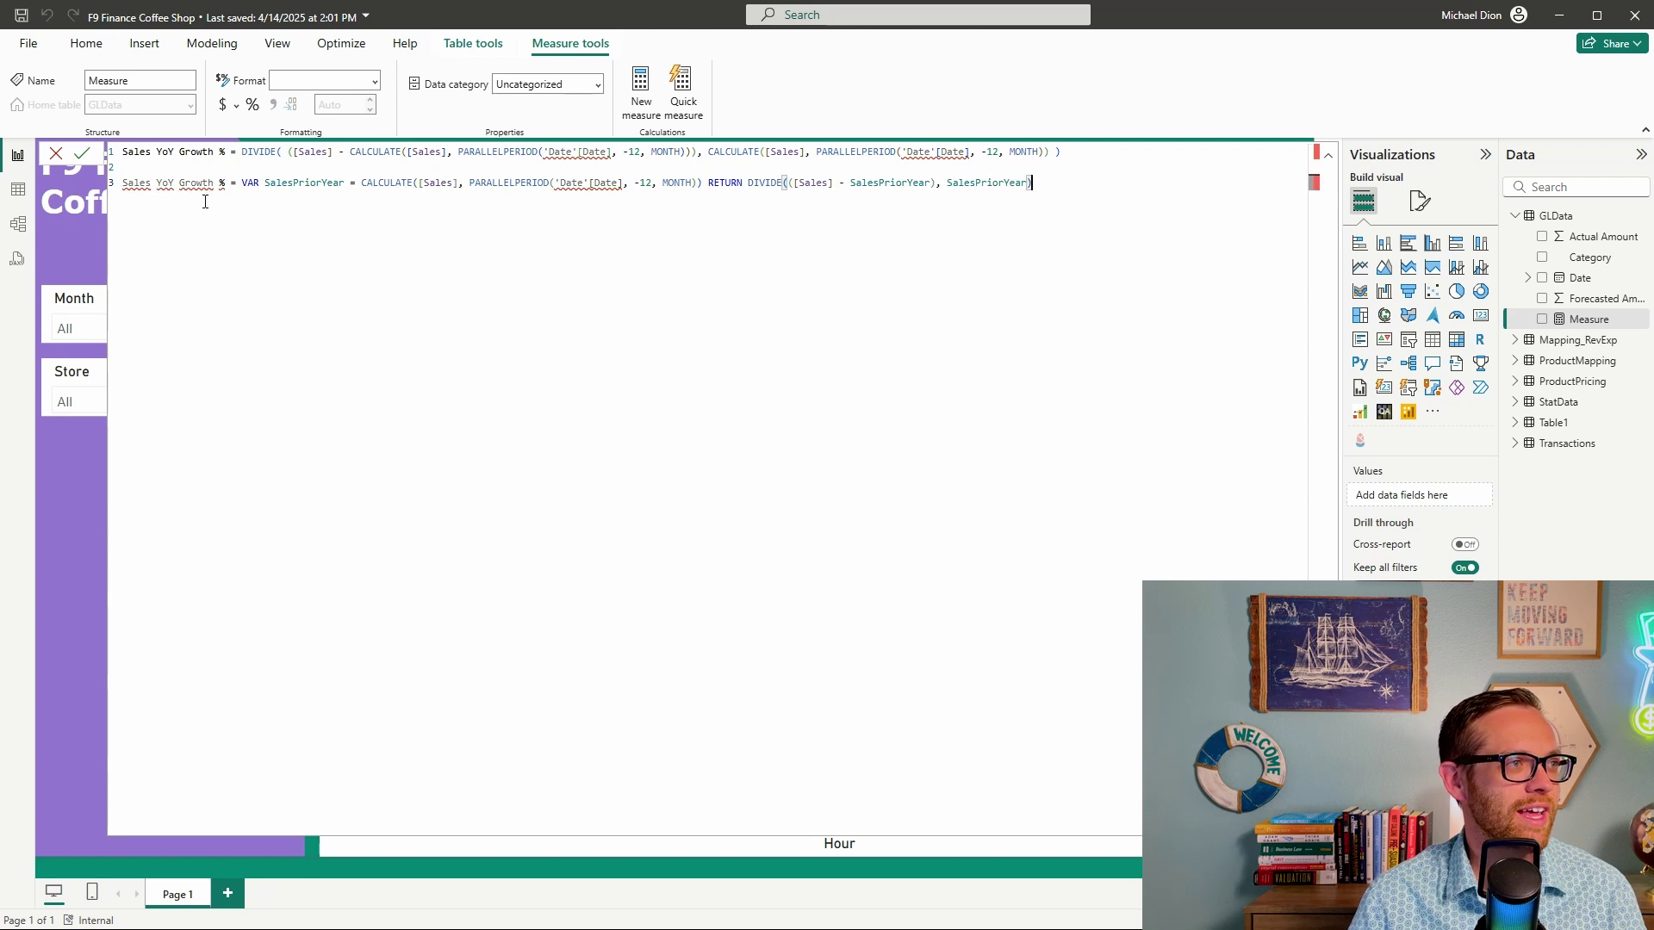
# Walk through the VAR version: VAR keyword, SalesPriorYear calculation, RETURN and its DIVIDE expression
pyautogui.doubleClick(243, 184)
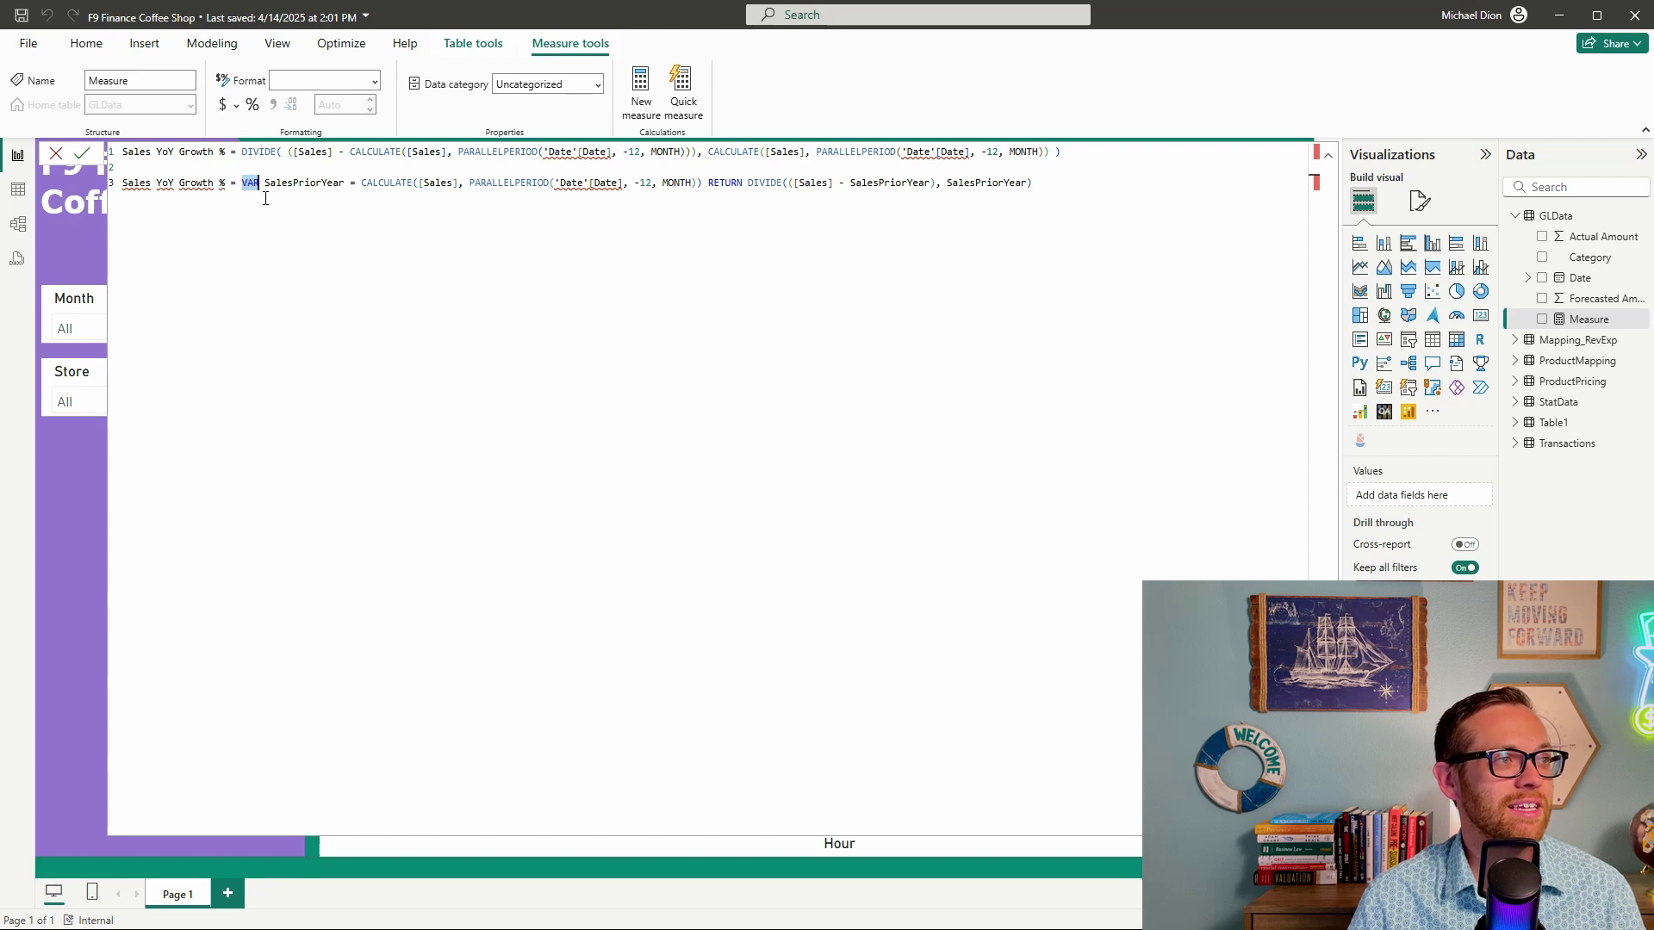
pyautogui.moveTo(266, 183); pyautogui.dragTo(457, 154)
pyautogui.moveTo(363, 183); pyautogui.dragTo(704, 183)
pyautogui.doubleClick(725, 182)
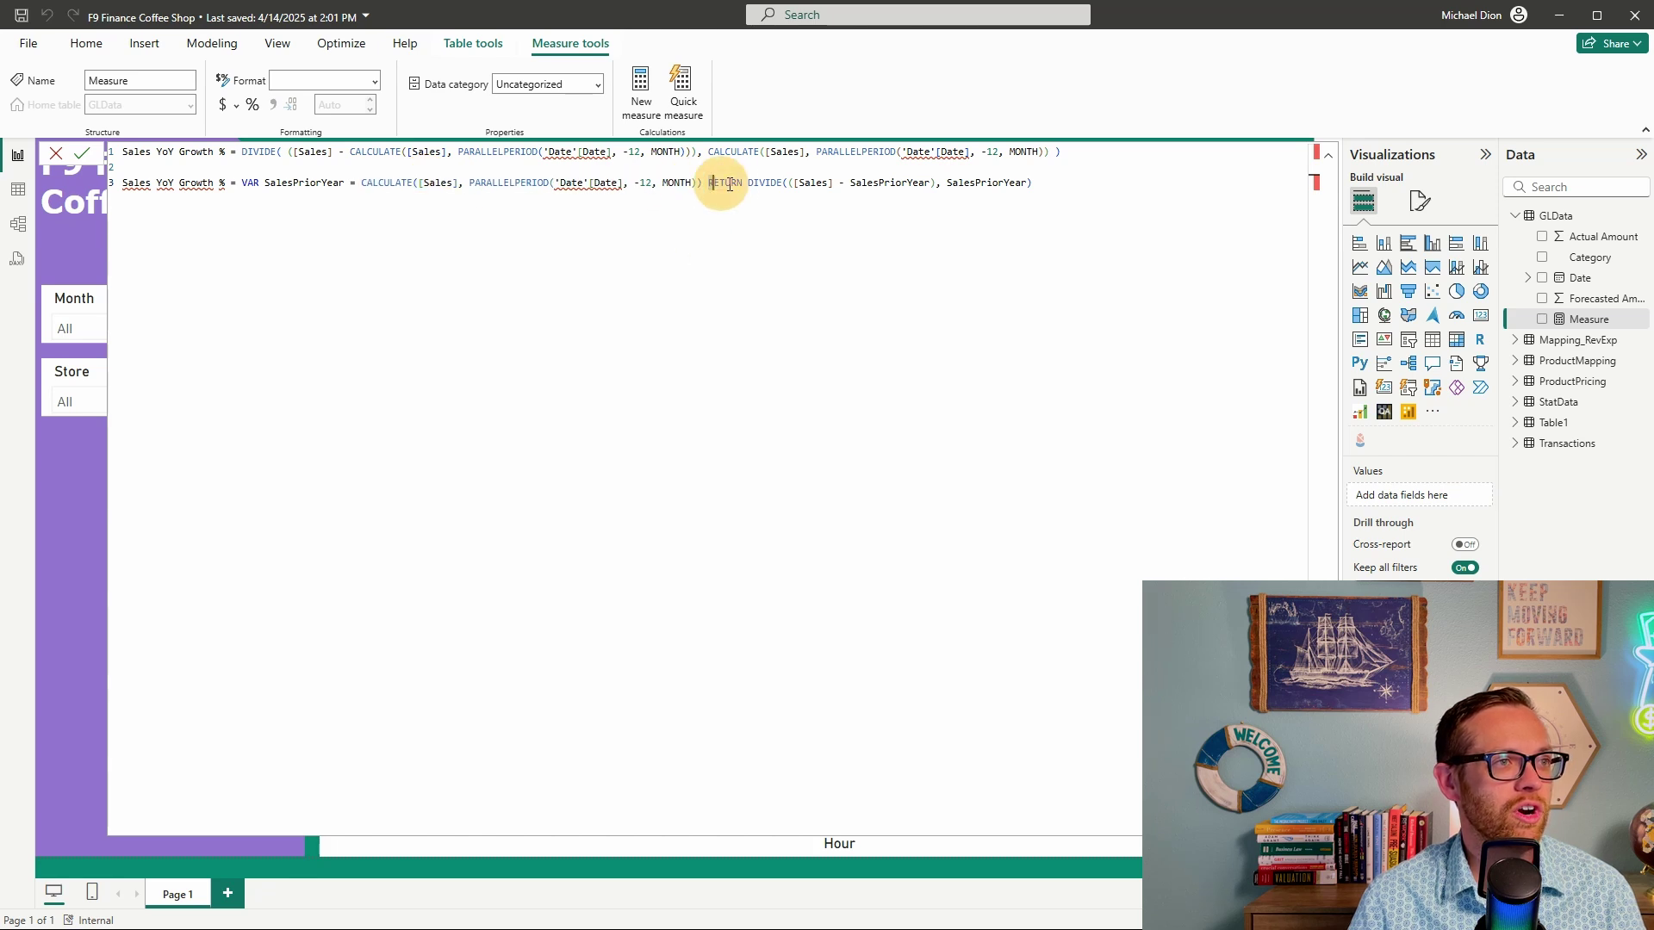
pyautogui.doubleClick(249, 183)
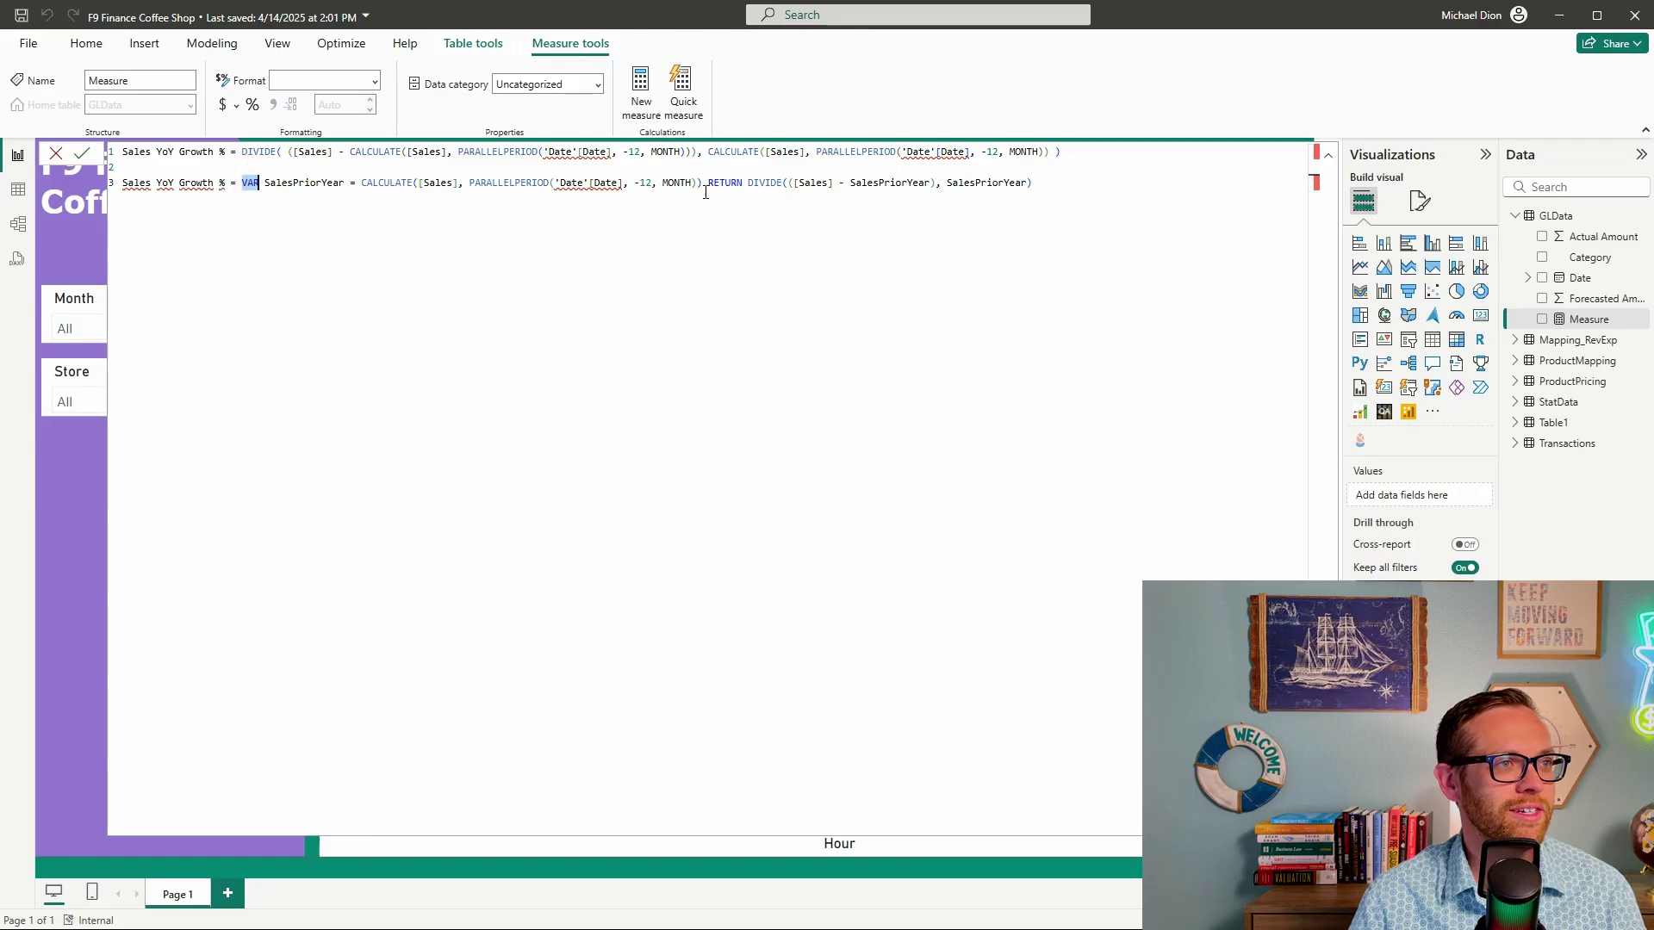
pyautogui.moveTo(710, 182); pyautogui.dragTo(747, 183)
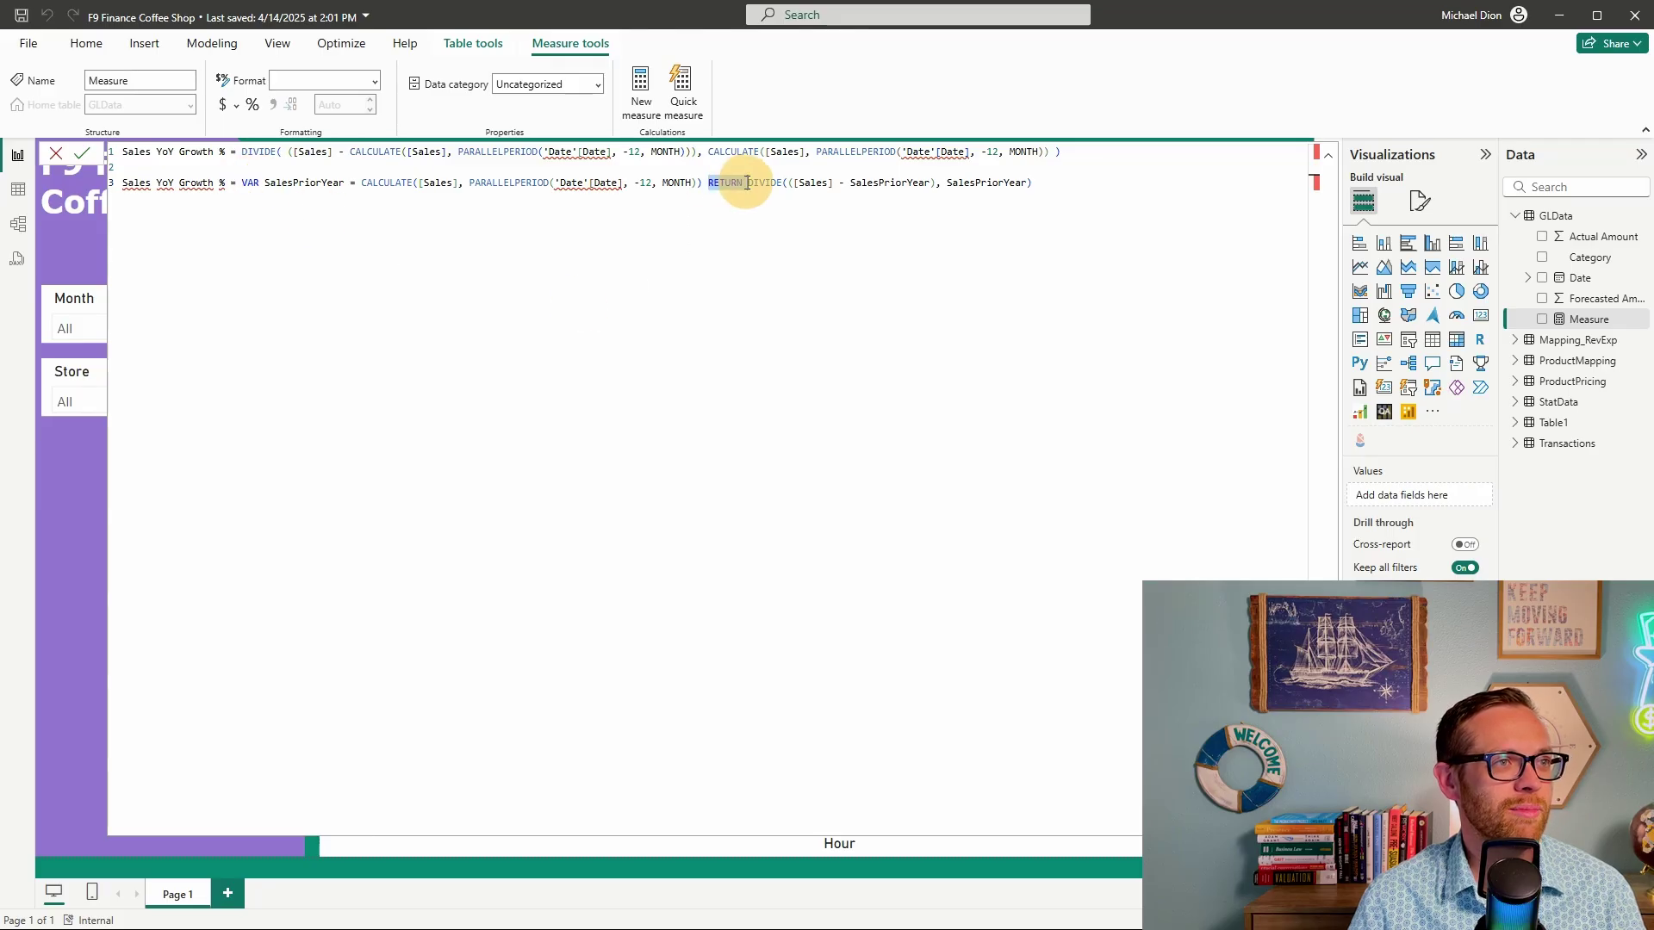
pyautogui.click(747, 183)
pyautogui.hotkey('shift', 'End')
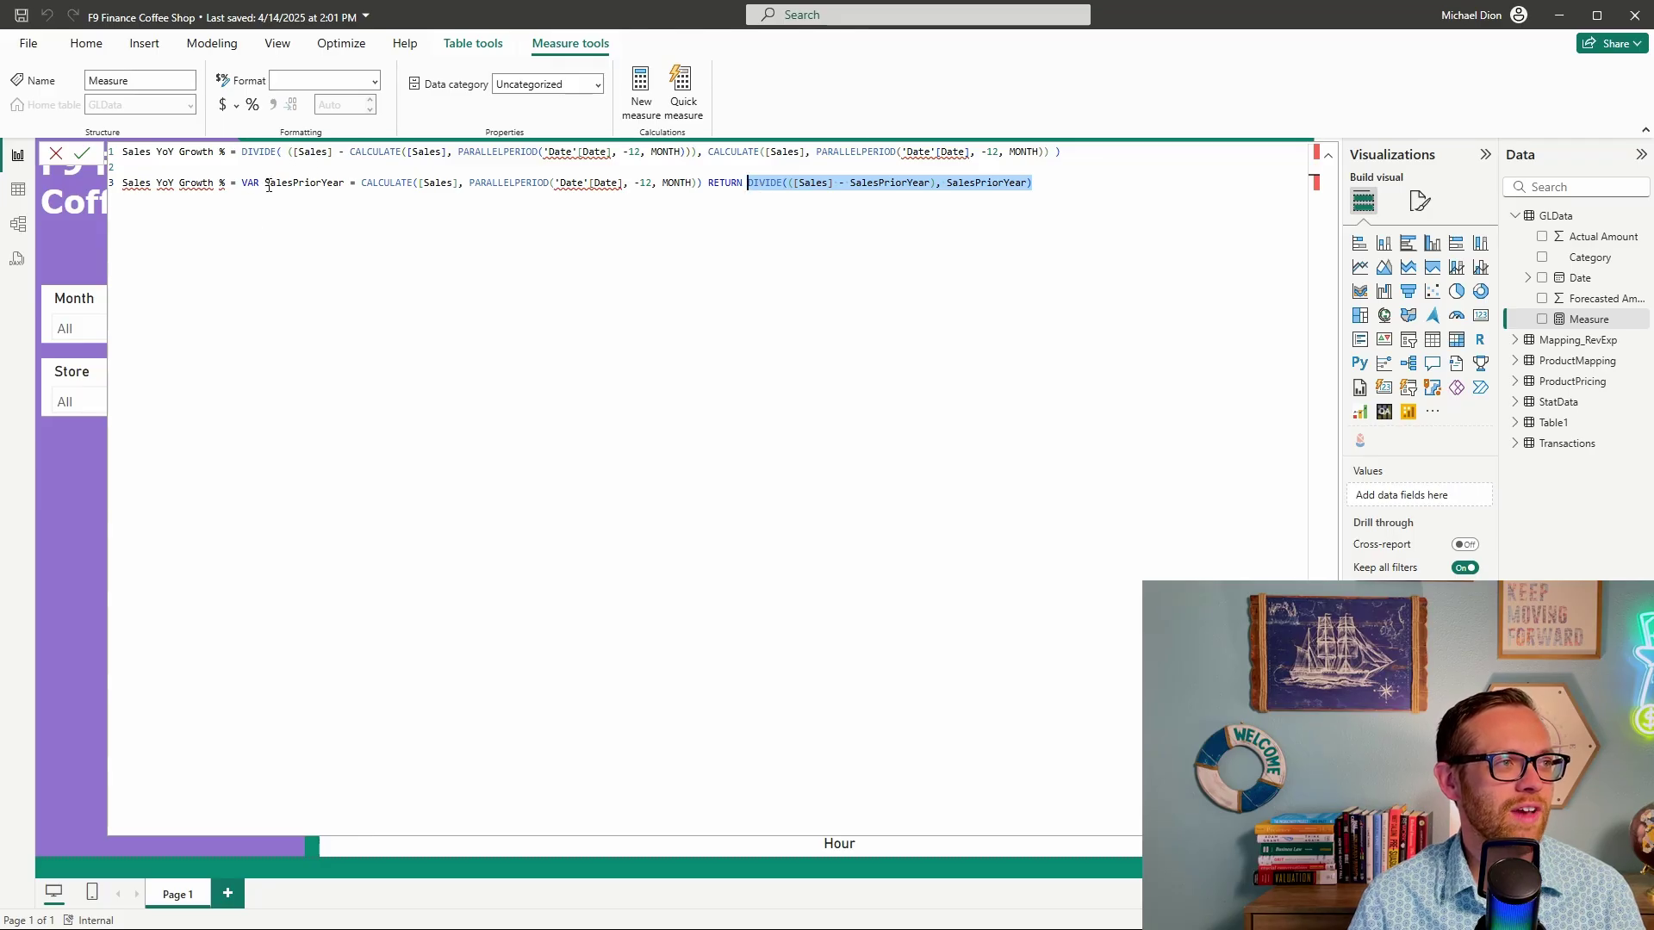
# Compare both versions' DIVIDE expressions, then delete the first DIVIDE-only formula line
pyautogui.moveTo(269, 183); pyautogui.dragTo(685, 181)
pyautogui.moveTo(243, 152); pyautogui.dragTo(1161, 158)
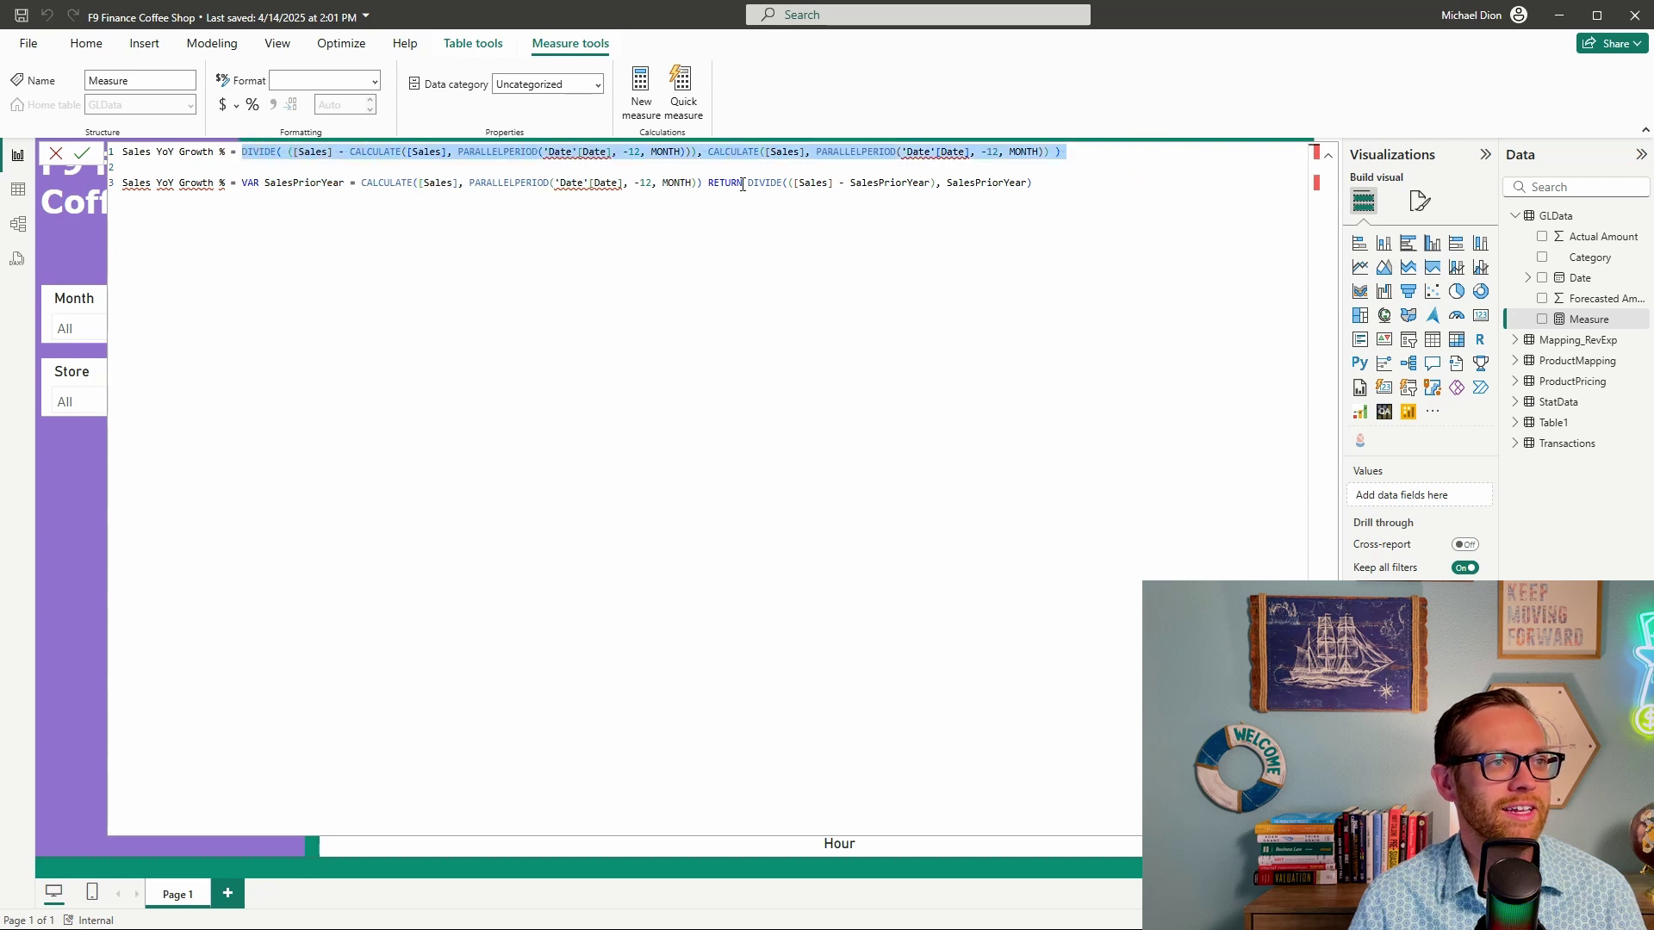
pyautogui.moveTo(748, 182); pyautogui.dragTo(1028, 212)
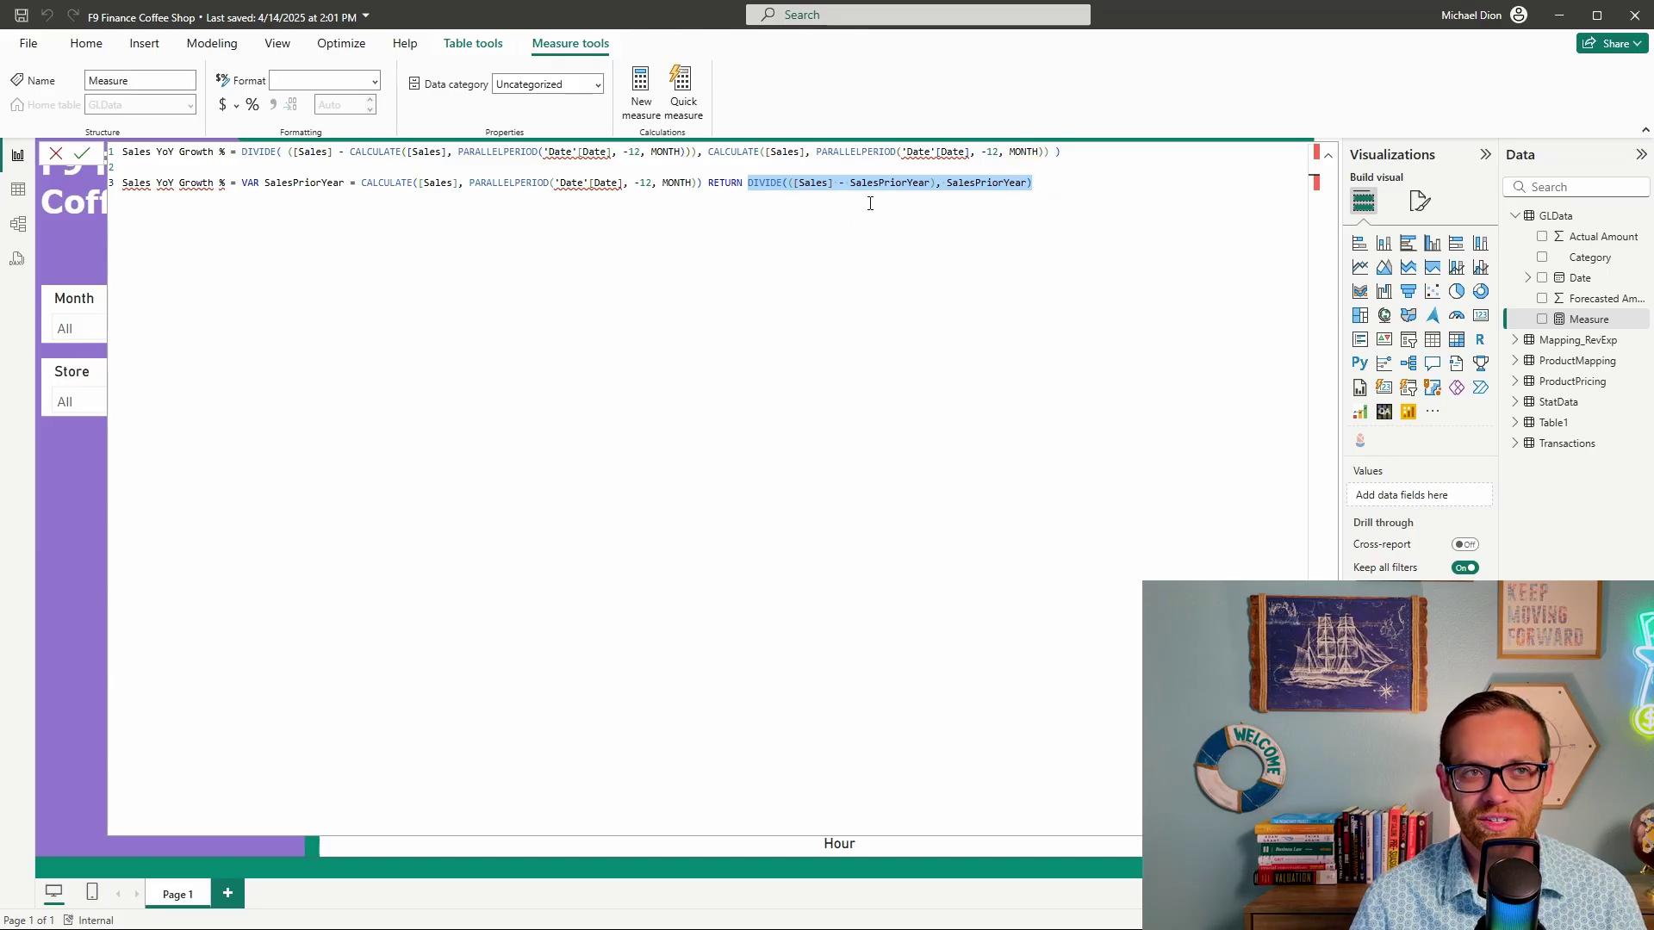
pyautogui.click(1045, 184)
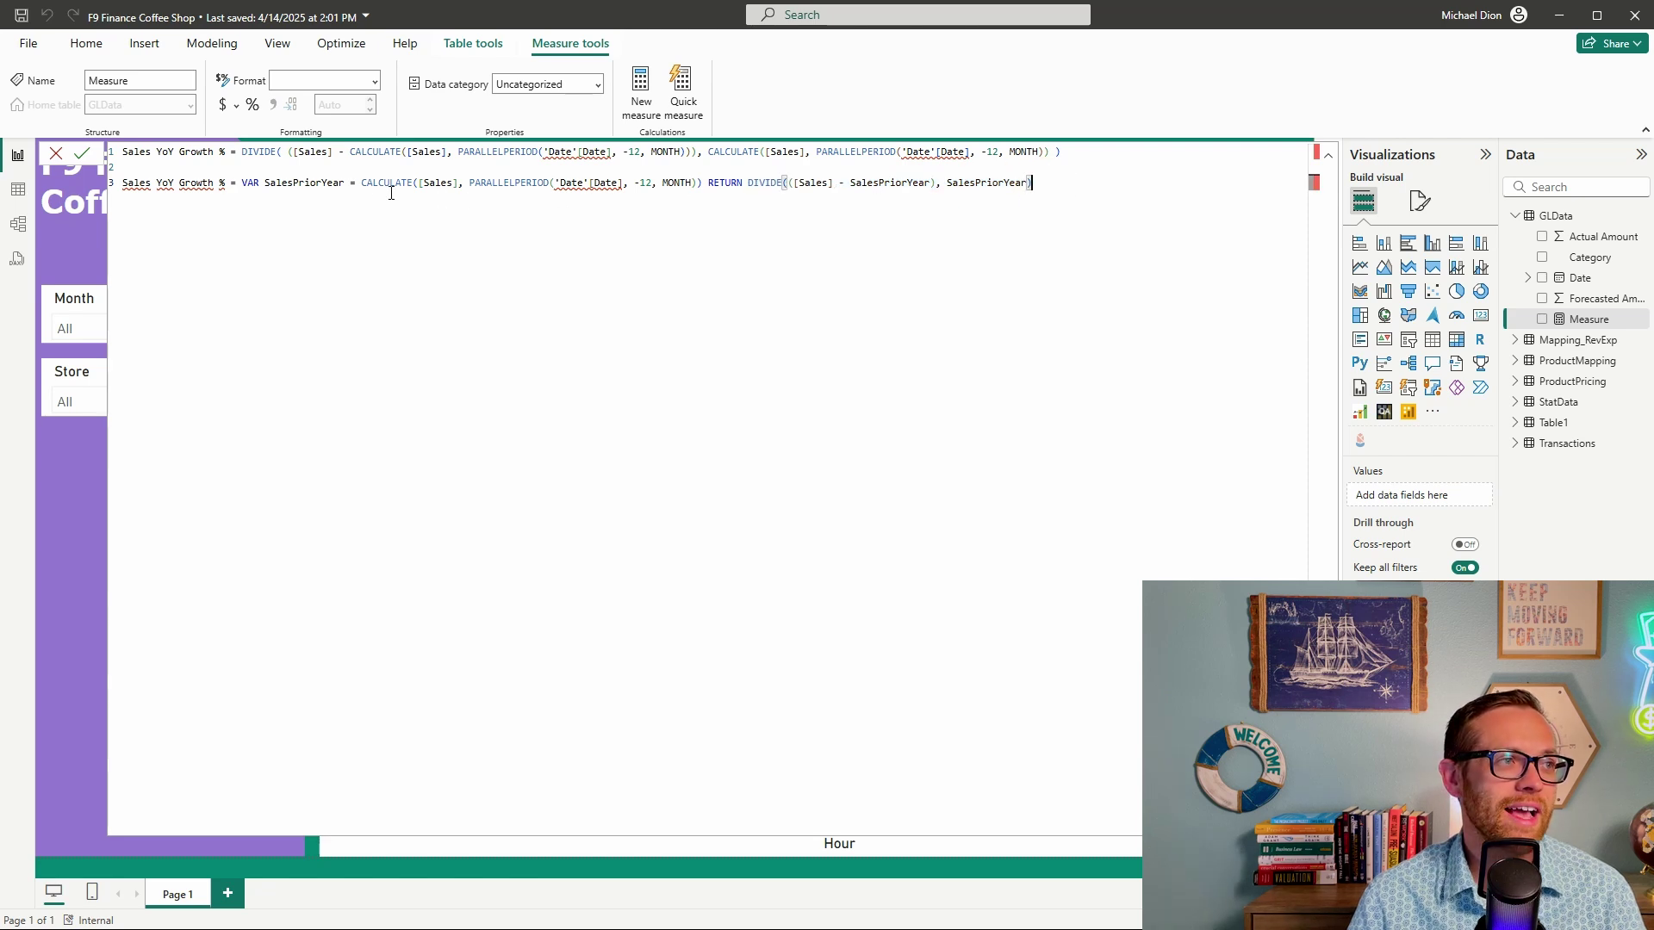
pyautogui.moveTo(263, 184); pyautogui.dragTo(698, 184)
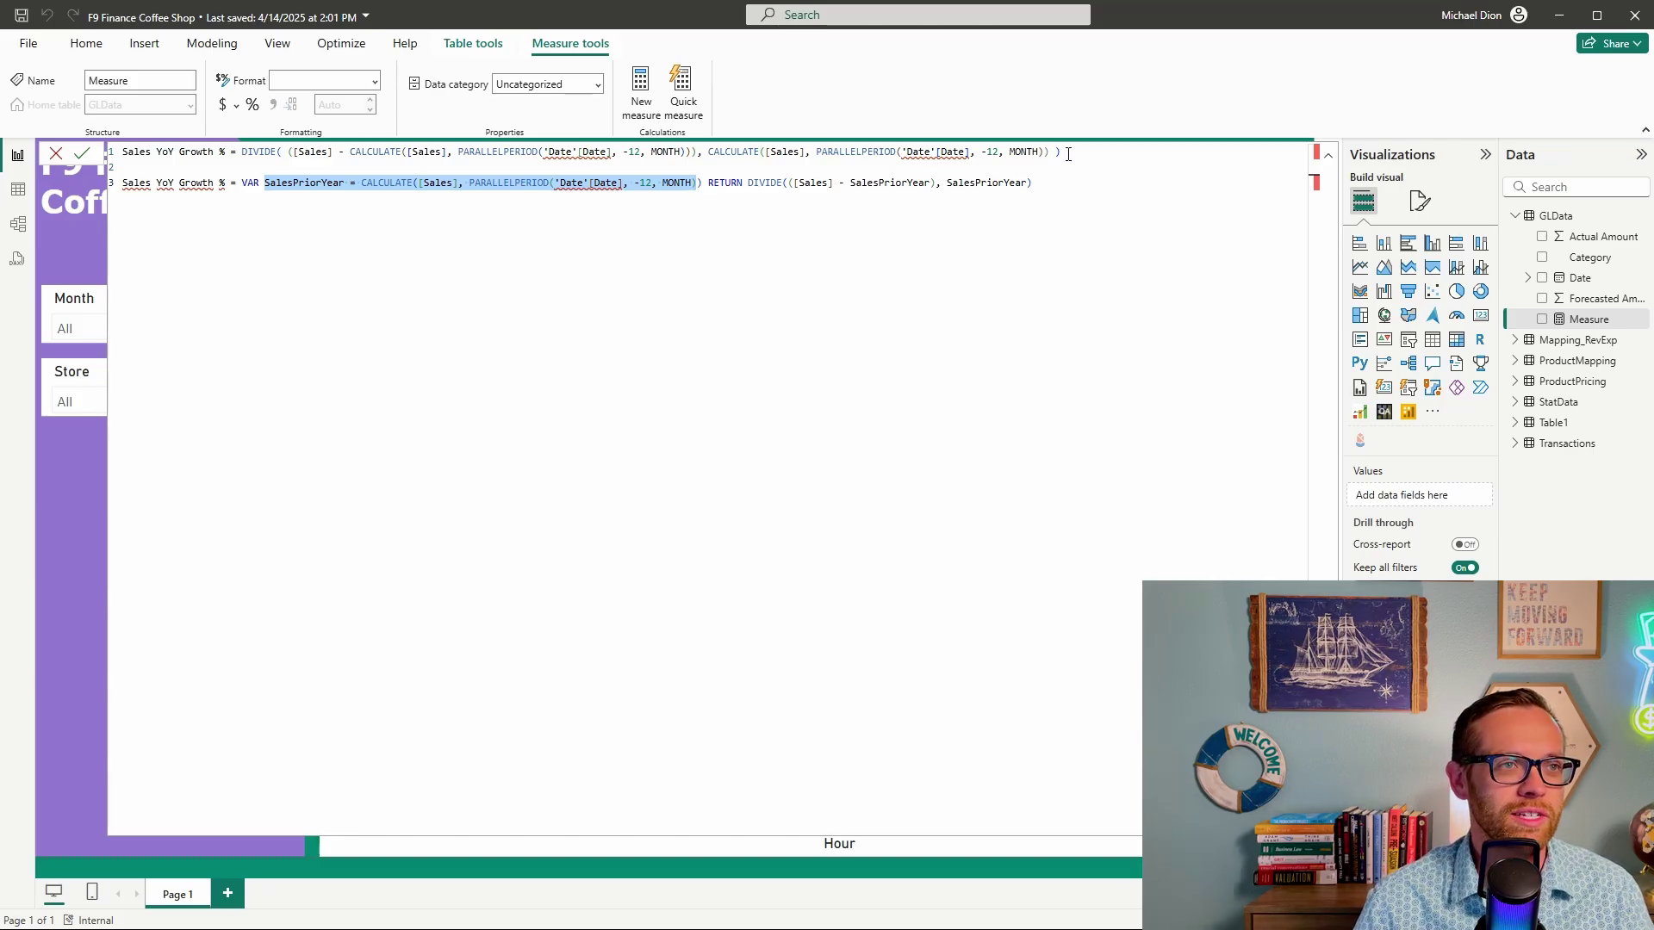
pyautogui.moveTo(1065, 152); pyautogui.dragTo(138, 142)
pyautogui.press('Delete')
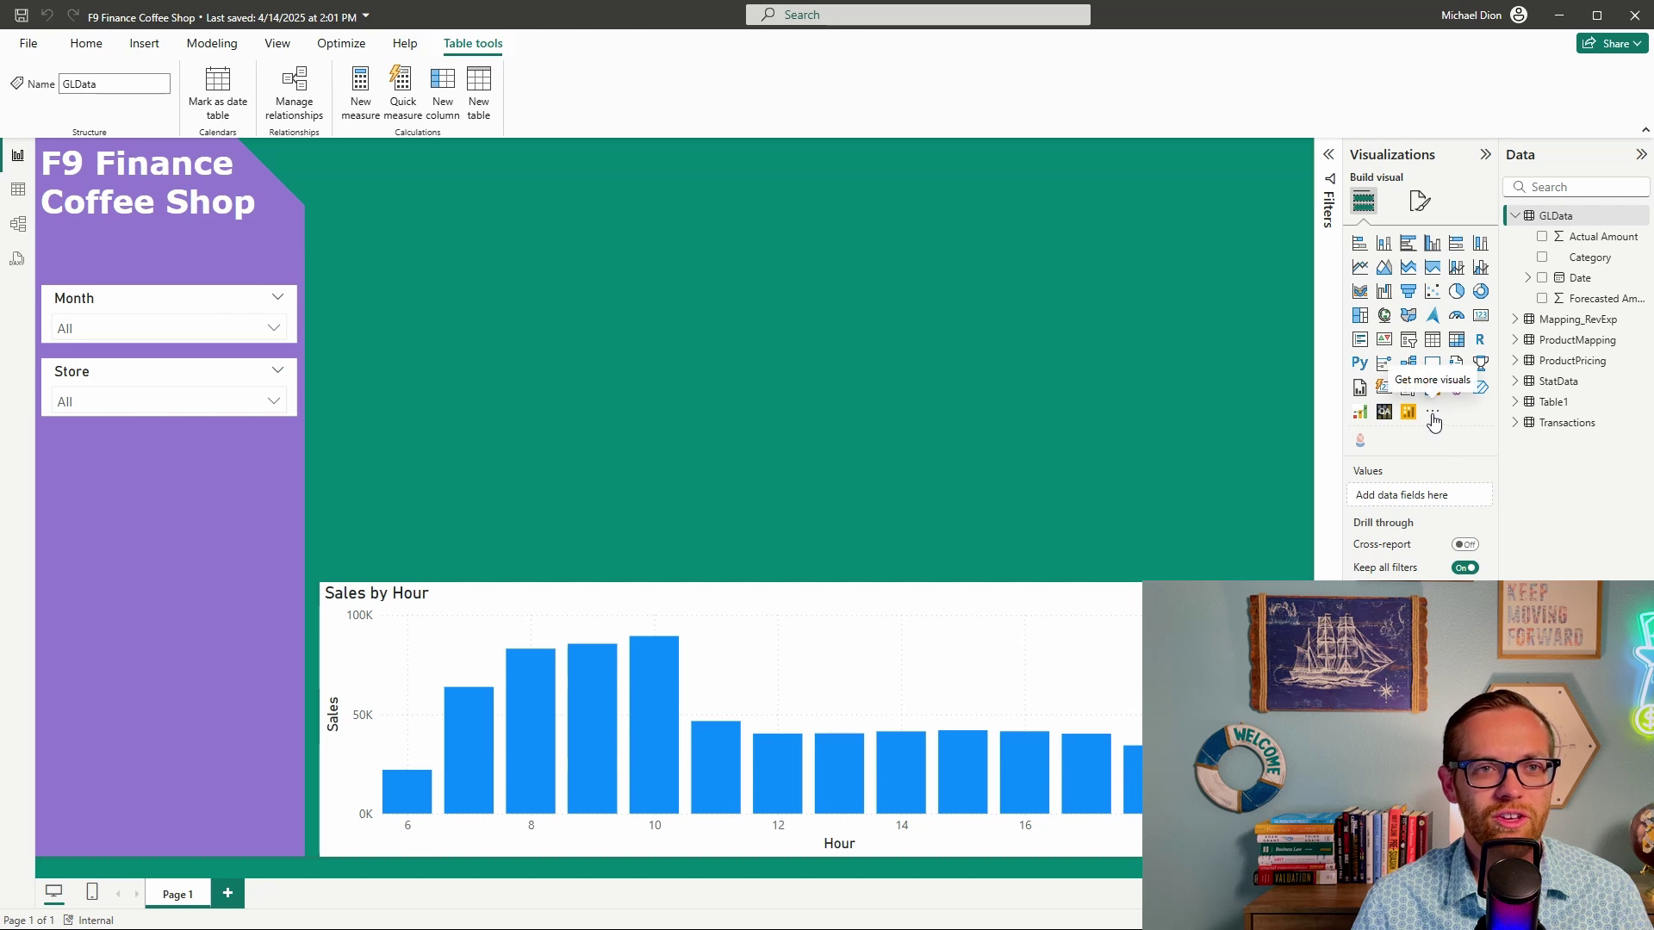
# Search the visuals marketplace for 'infographic des' and open the Infographic Designer listing
pyautogui.click(1436, 417)
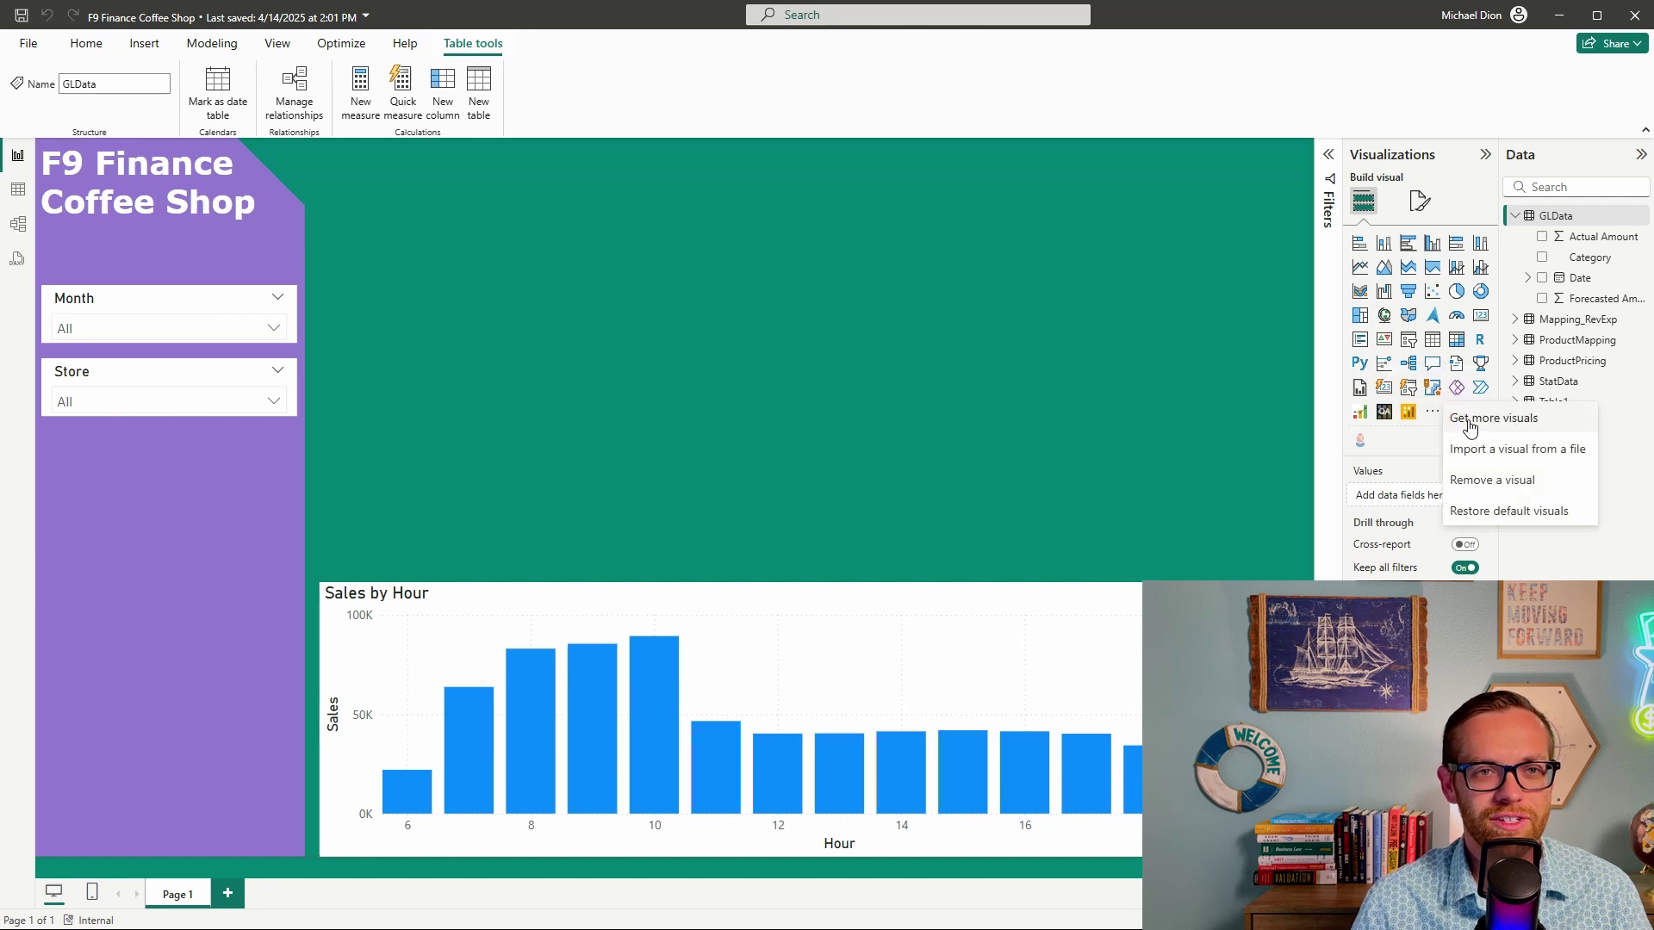
pyautogui.click(1469, 422)
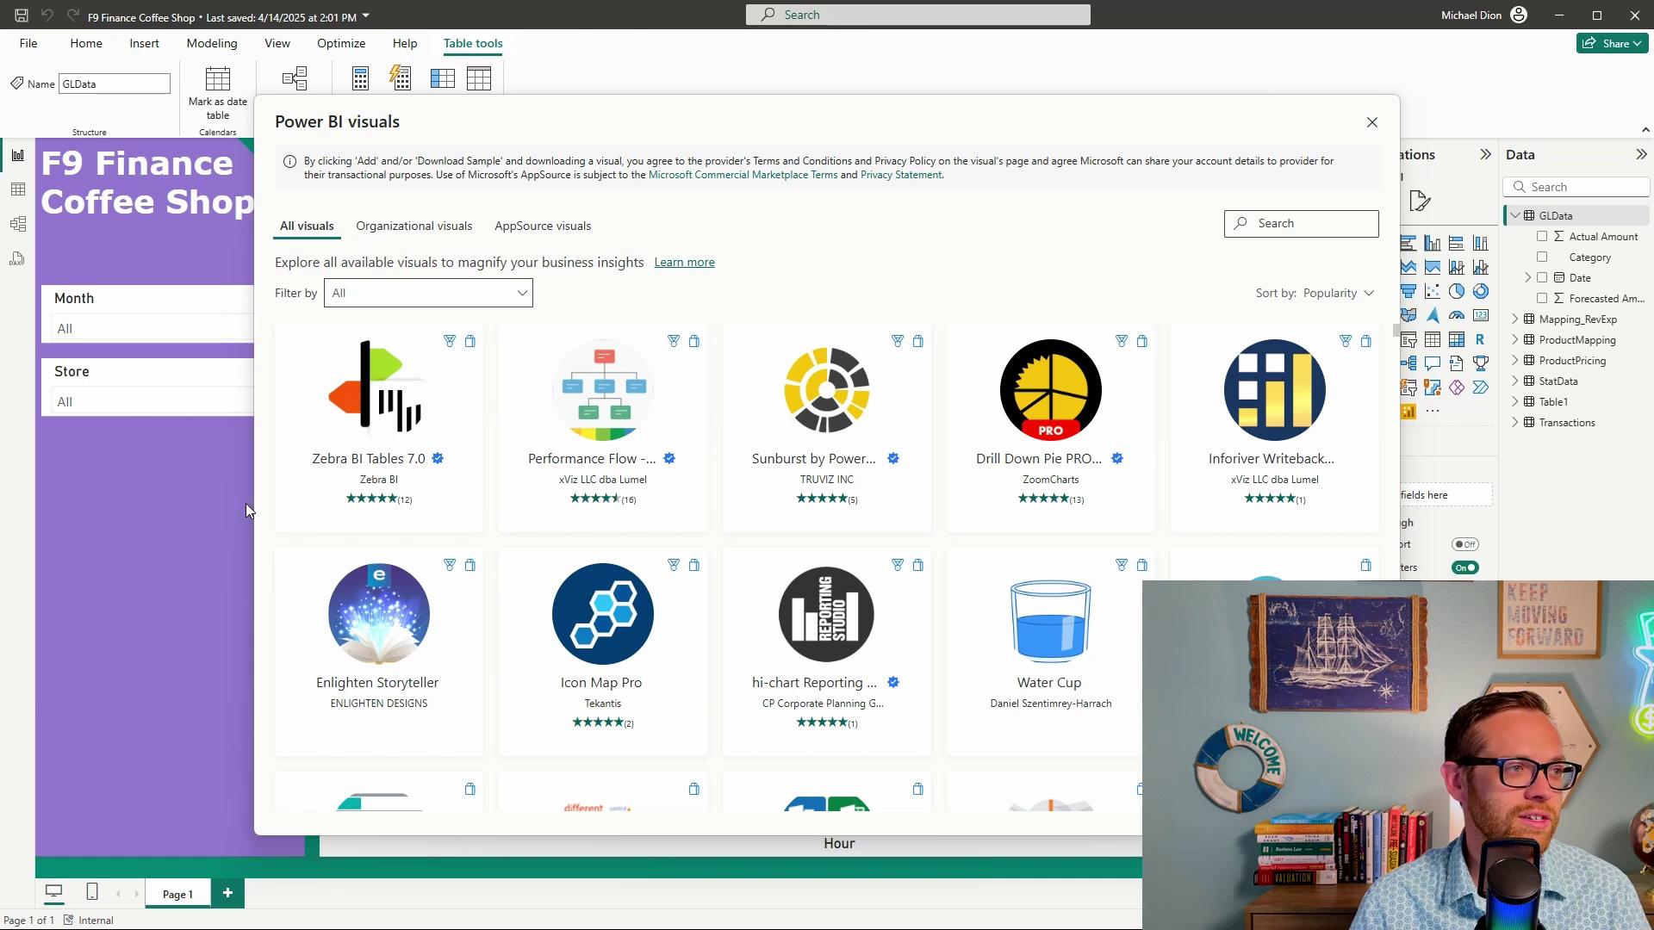
pyautogui.scroll(-1, 605, 579)
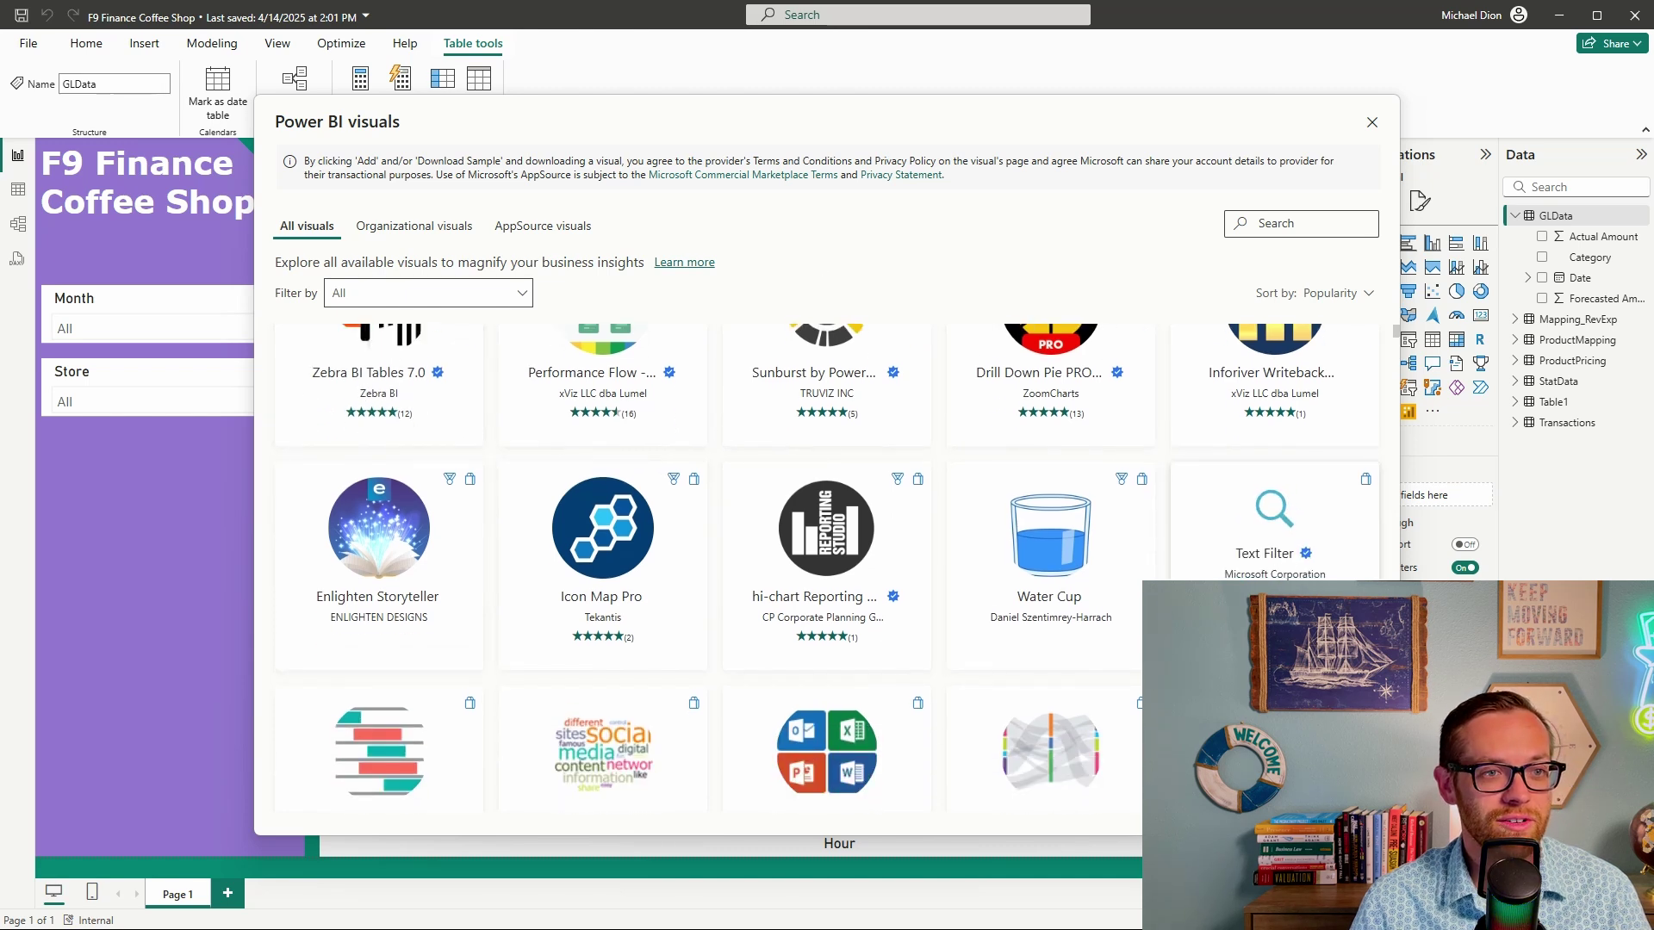
pyautogui.scroll(-3, 1240, 577)
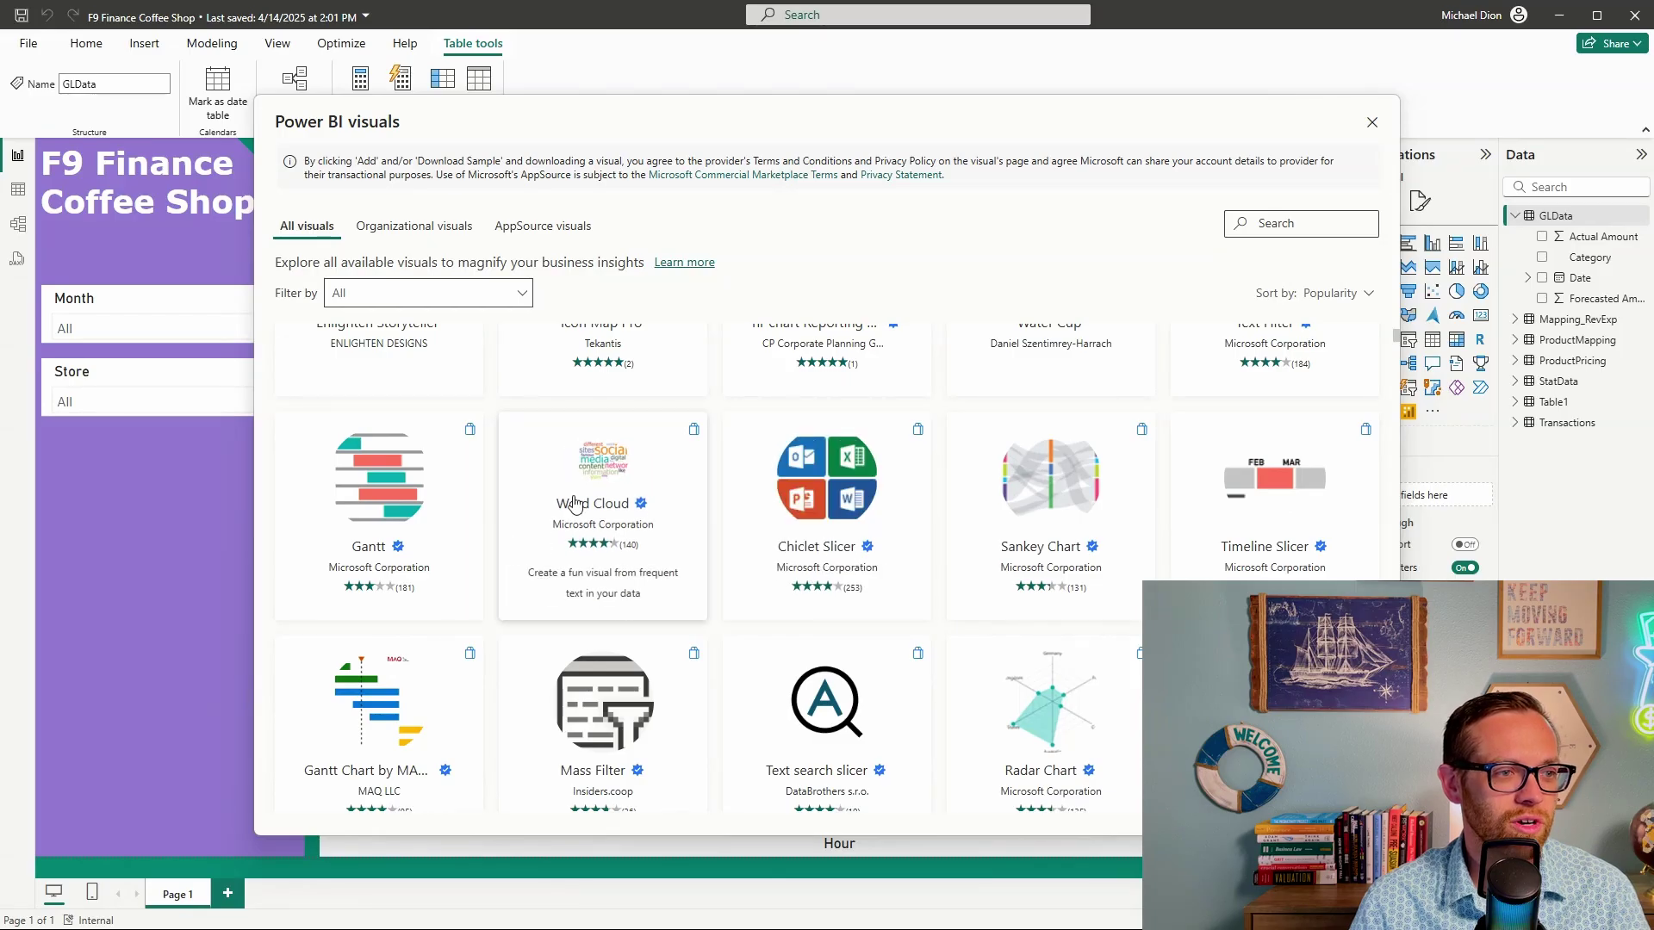
pyautogui.scroll(-1, 586, 529)
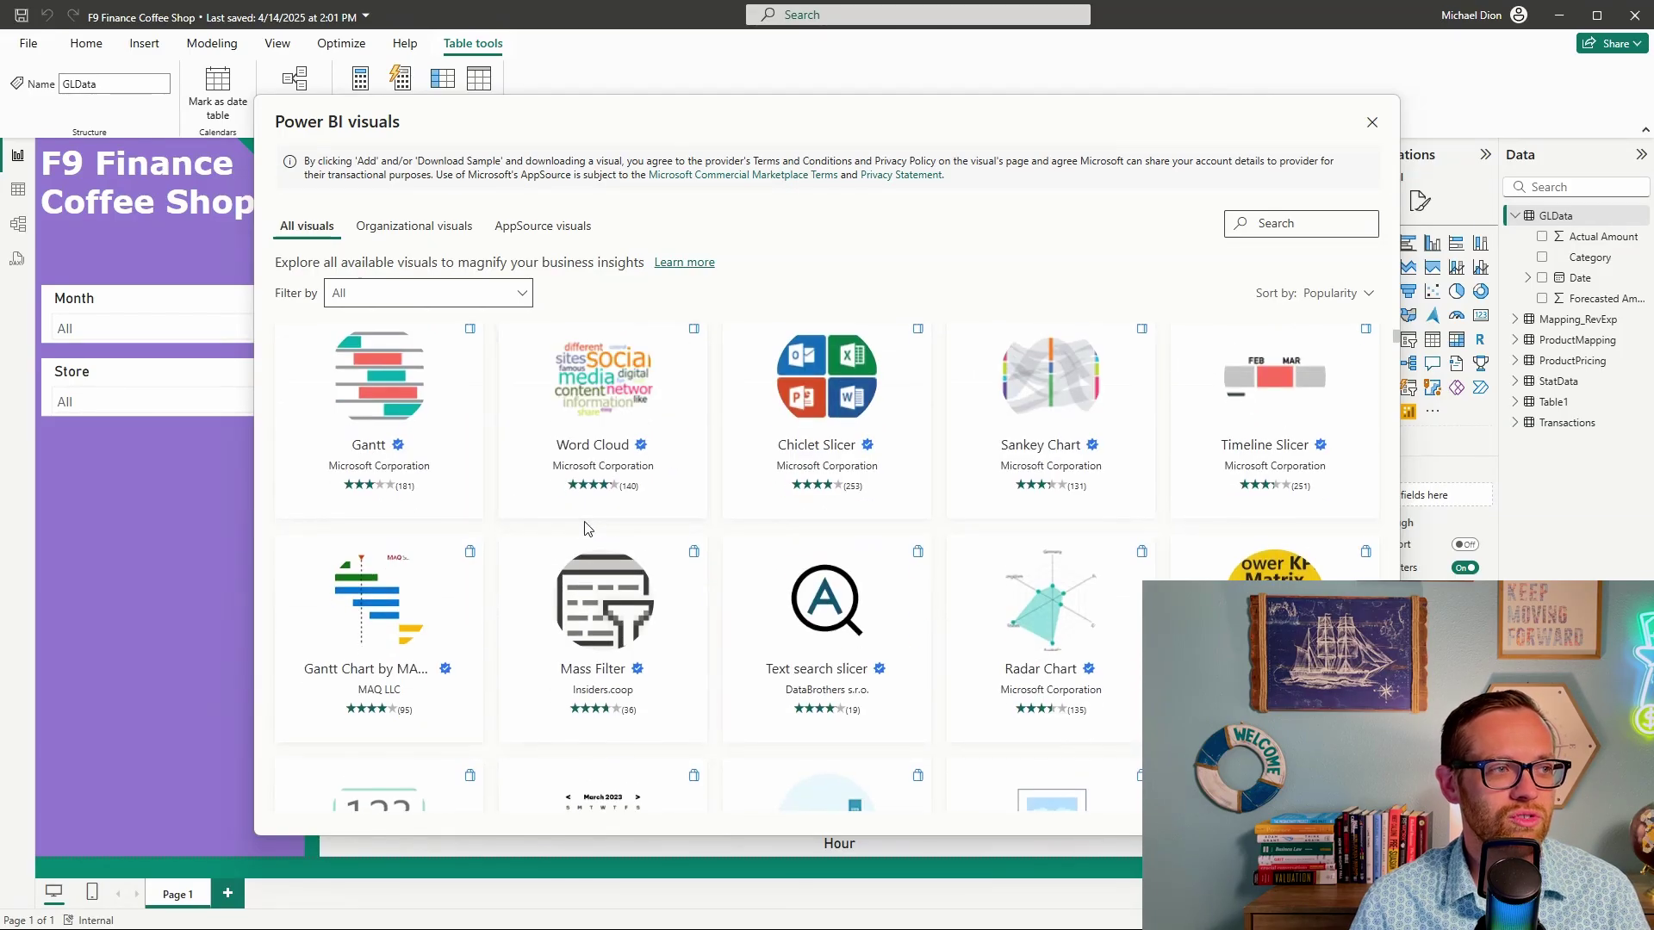
pyautogui.click(1295, 223)
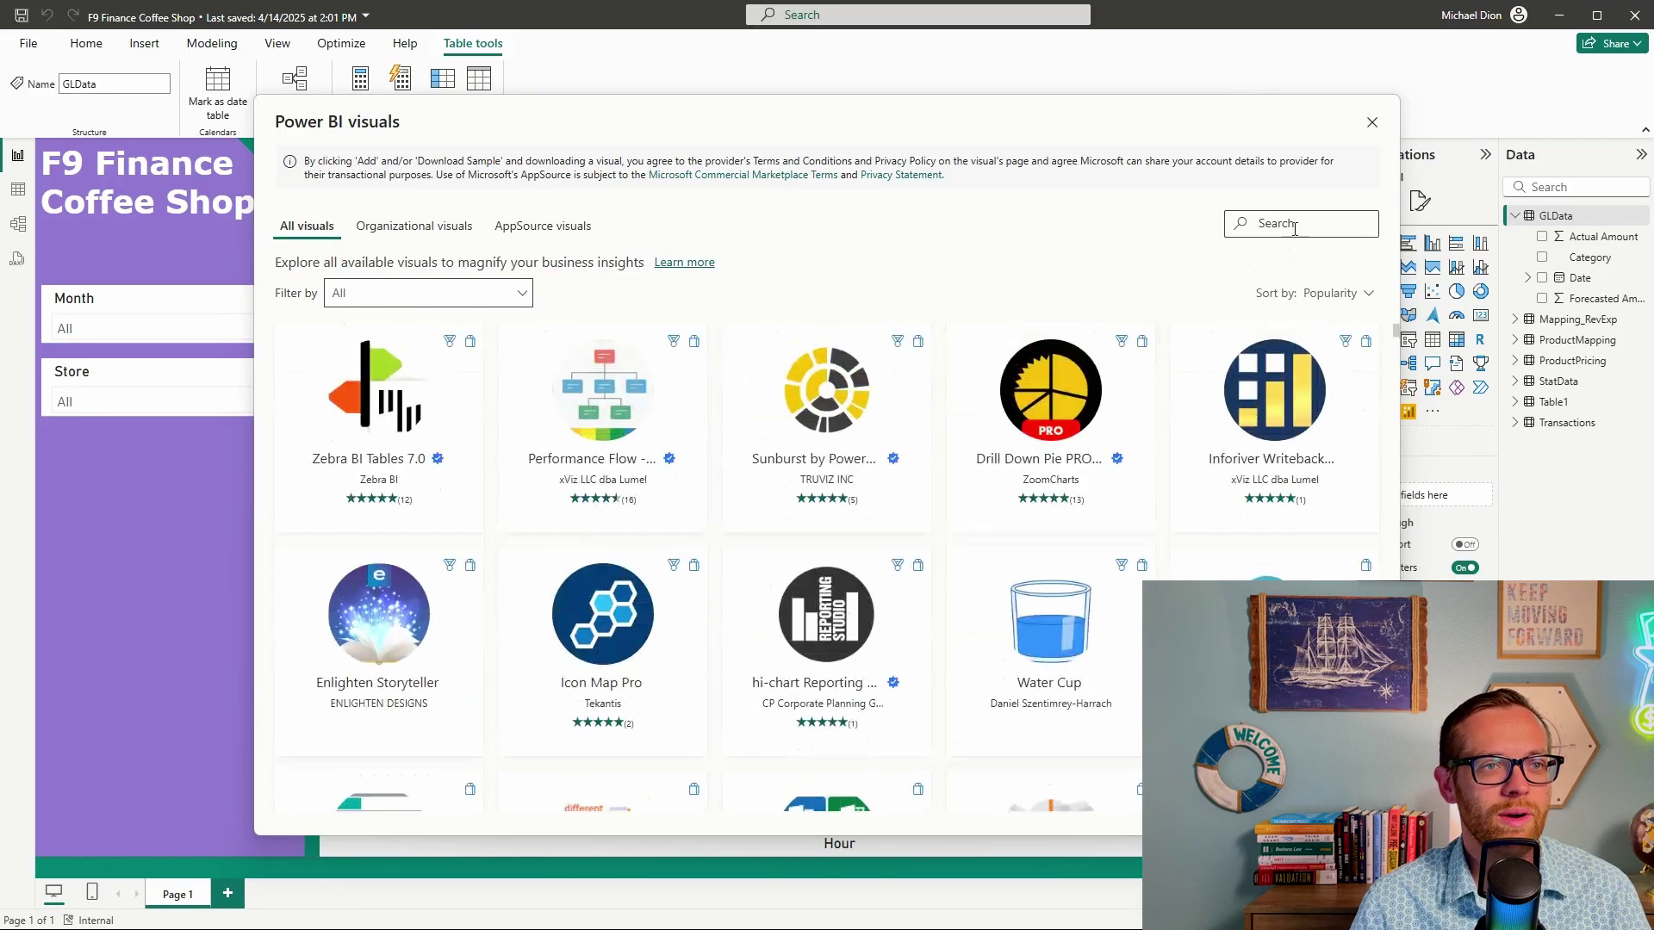
pyautogui.write('infogr')
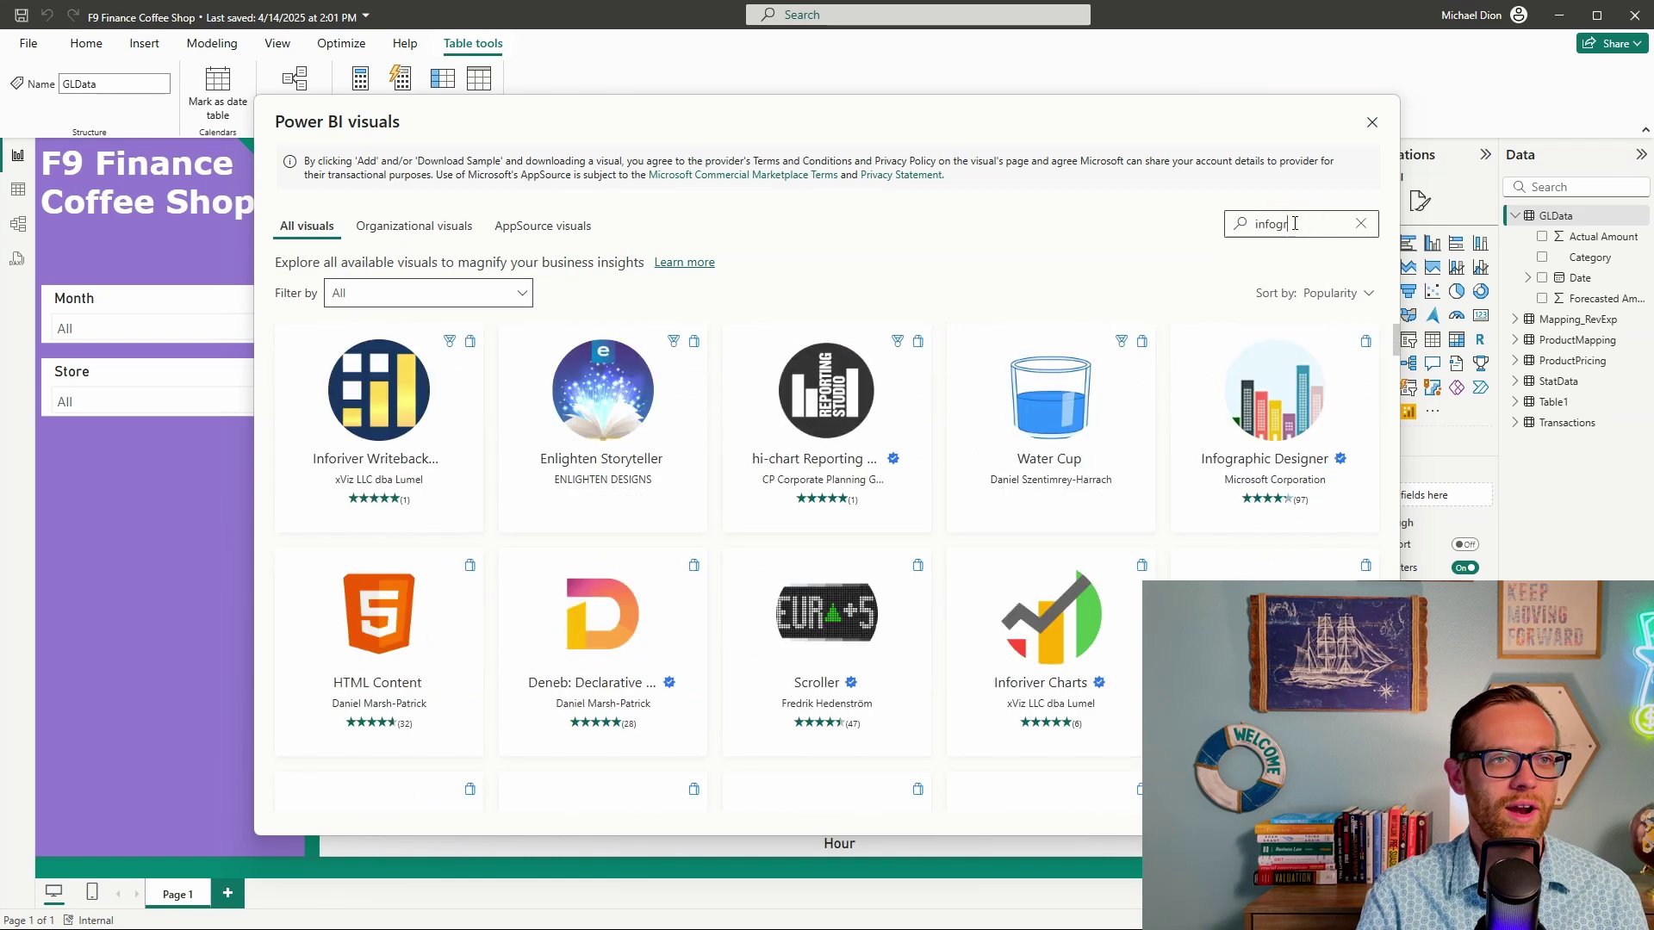
pyautogui.write('aphic des')
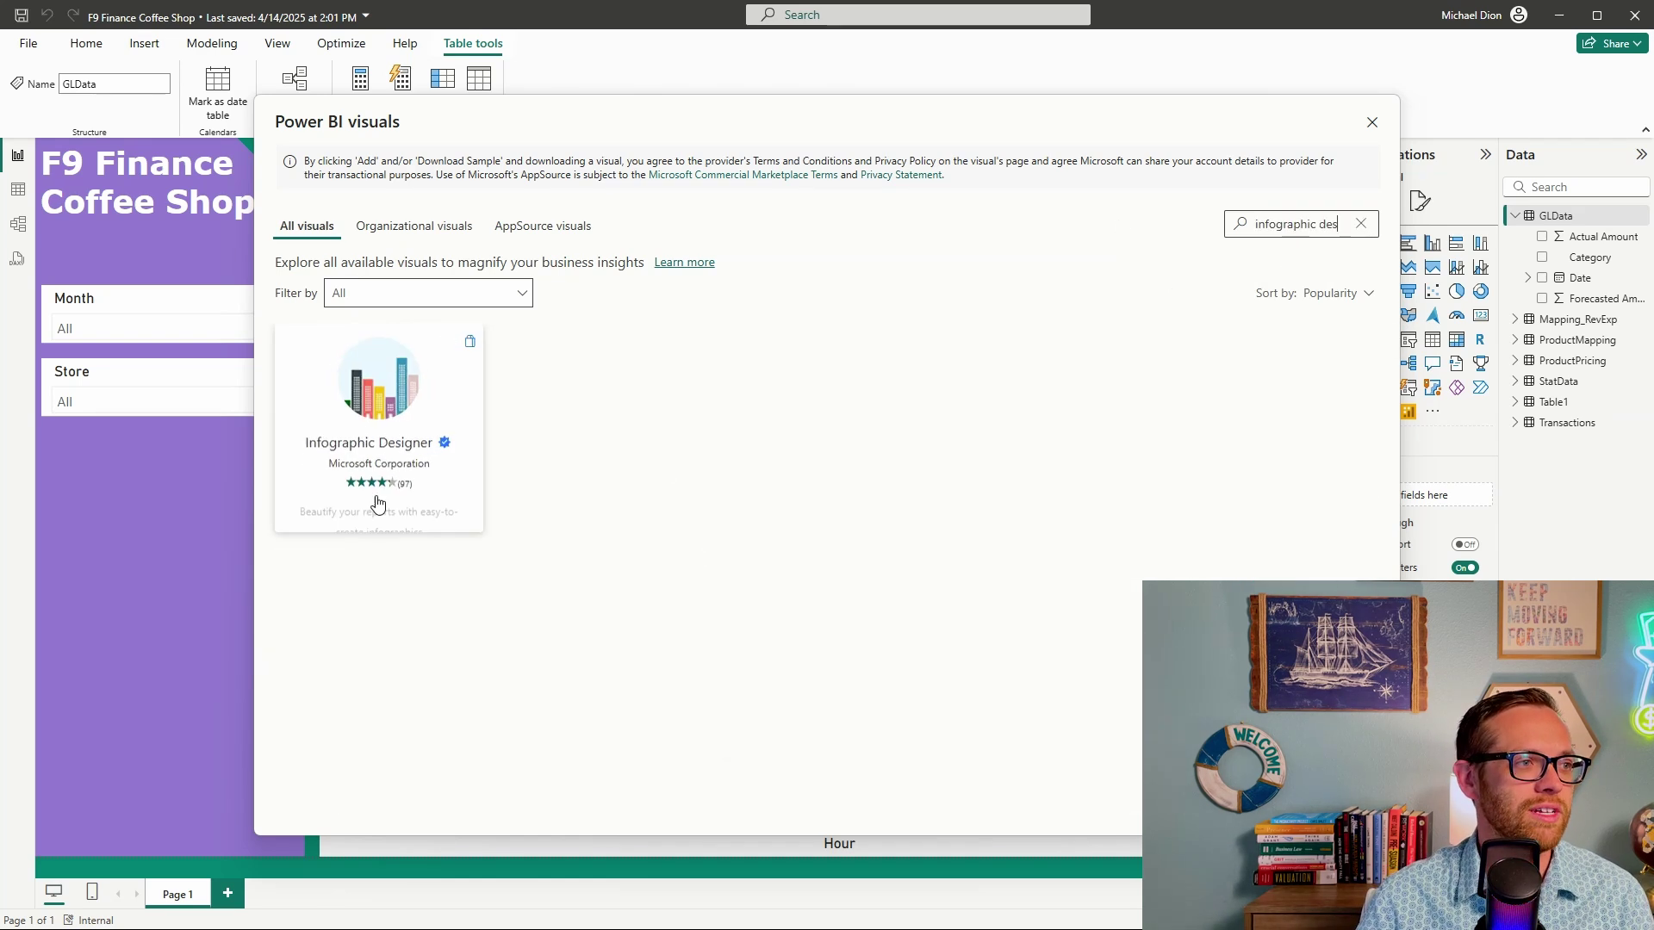
pyautogui.click(374, 463)
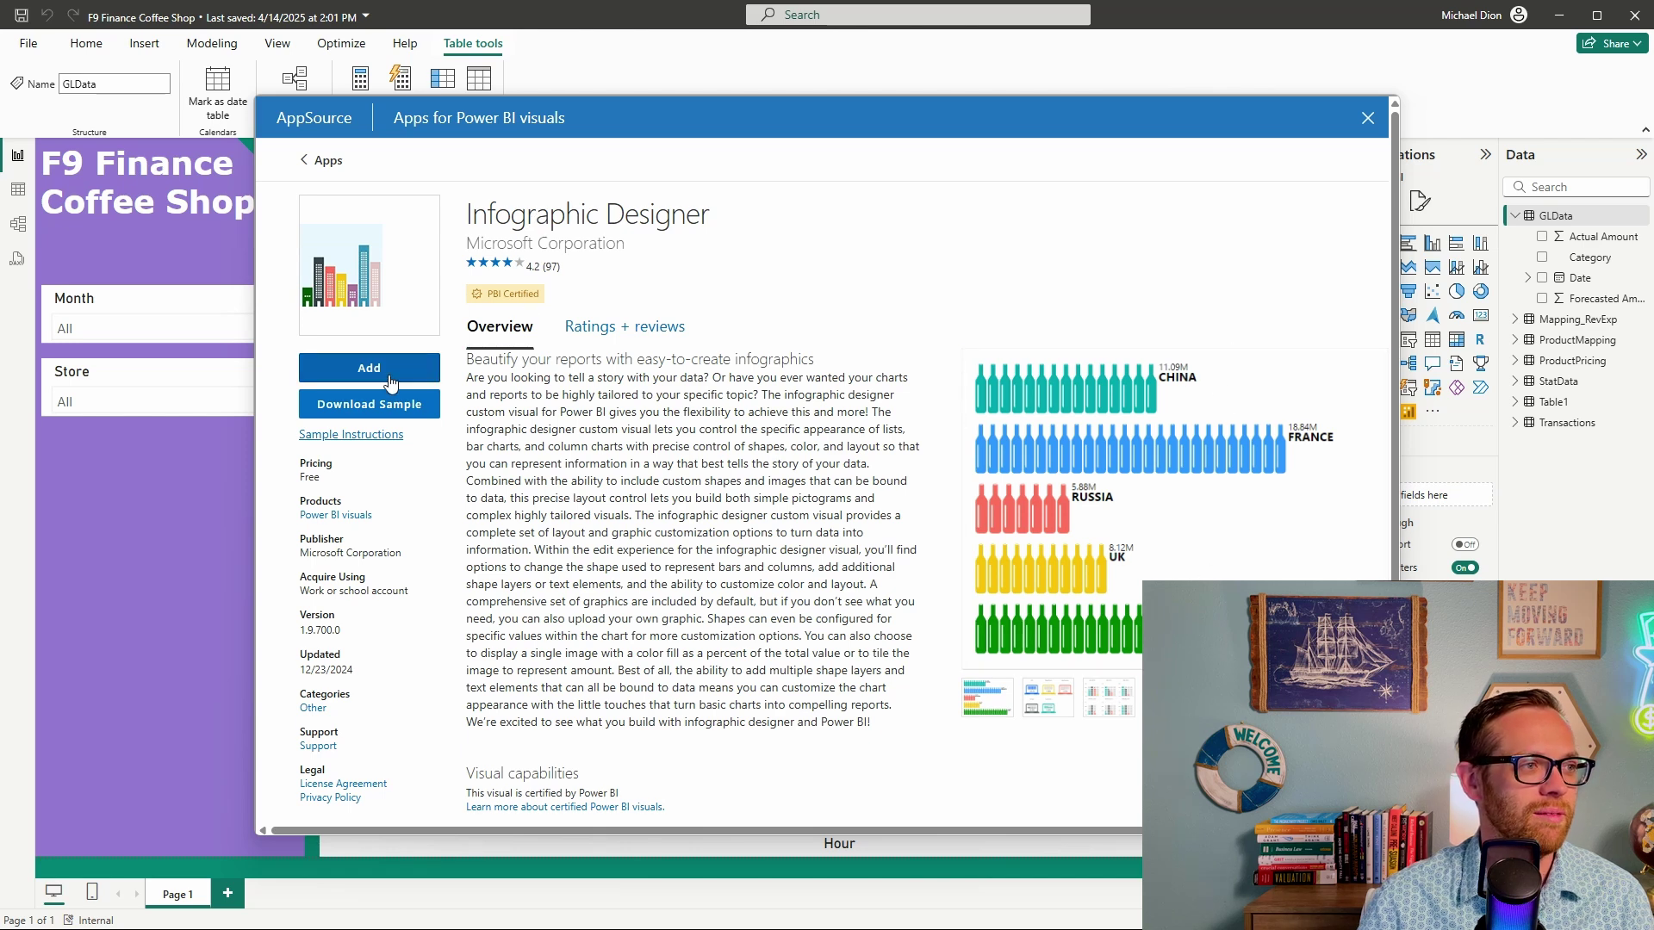
# Add Infographic Designer, place it above the original chart, and plot Transactions Sales by Hour
pyautogui.click(373, 382)
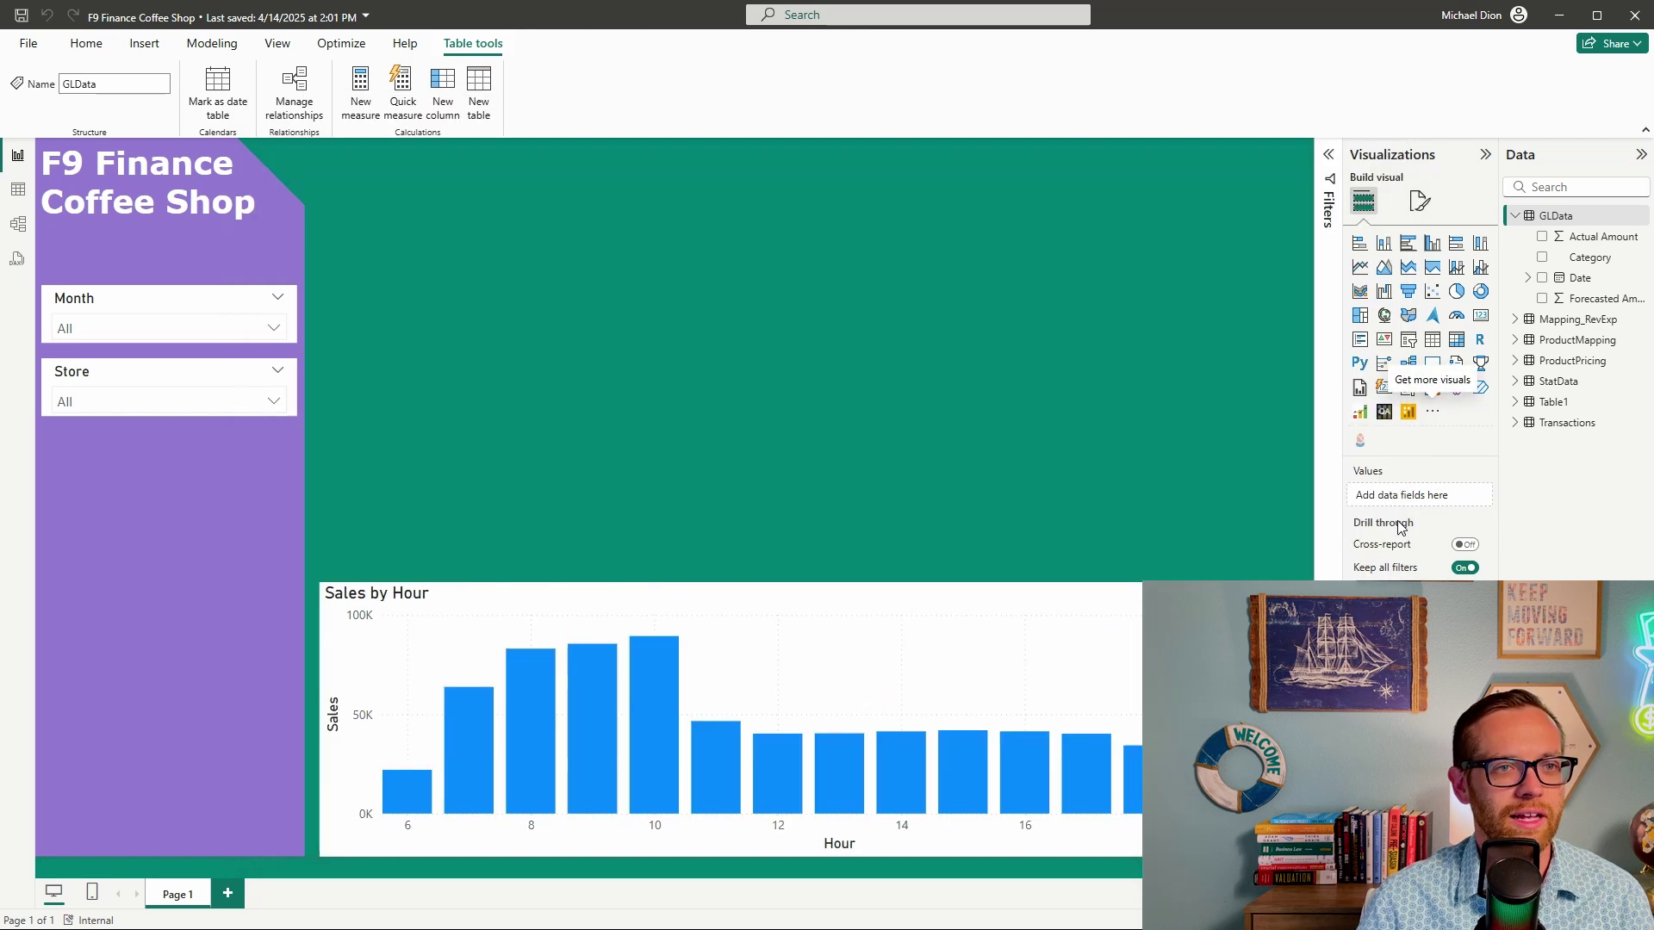
pyautogui.click(1361, 441)
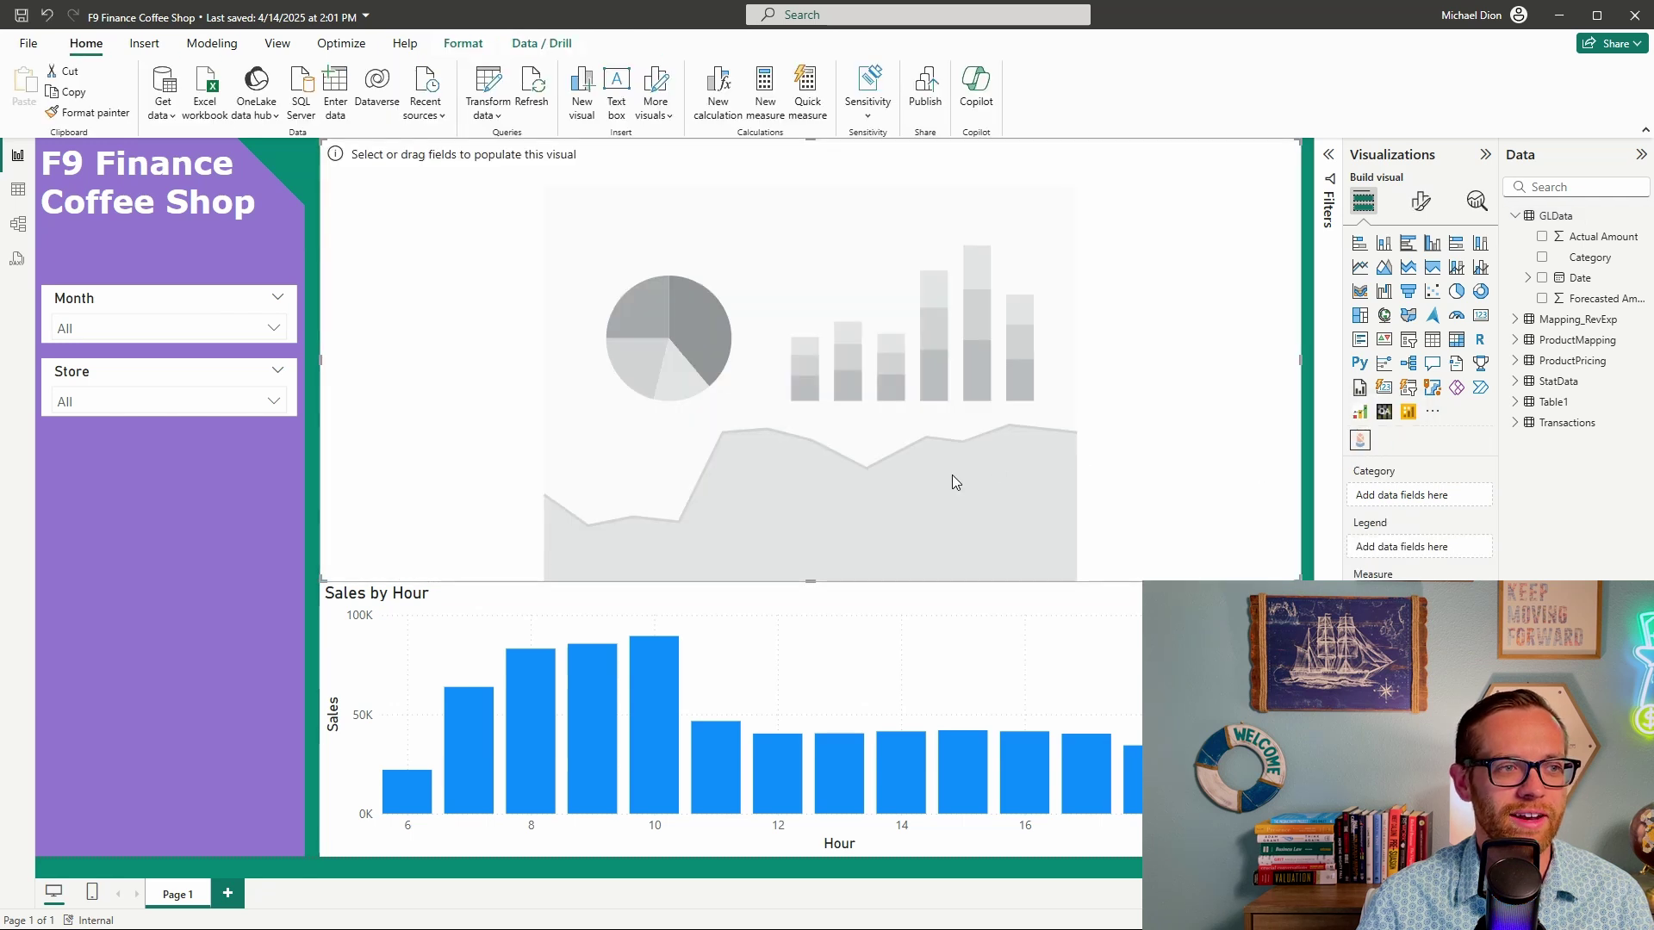
pyautogui.moveTo(810, 582); pyautogui.dragTo(810, 422)
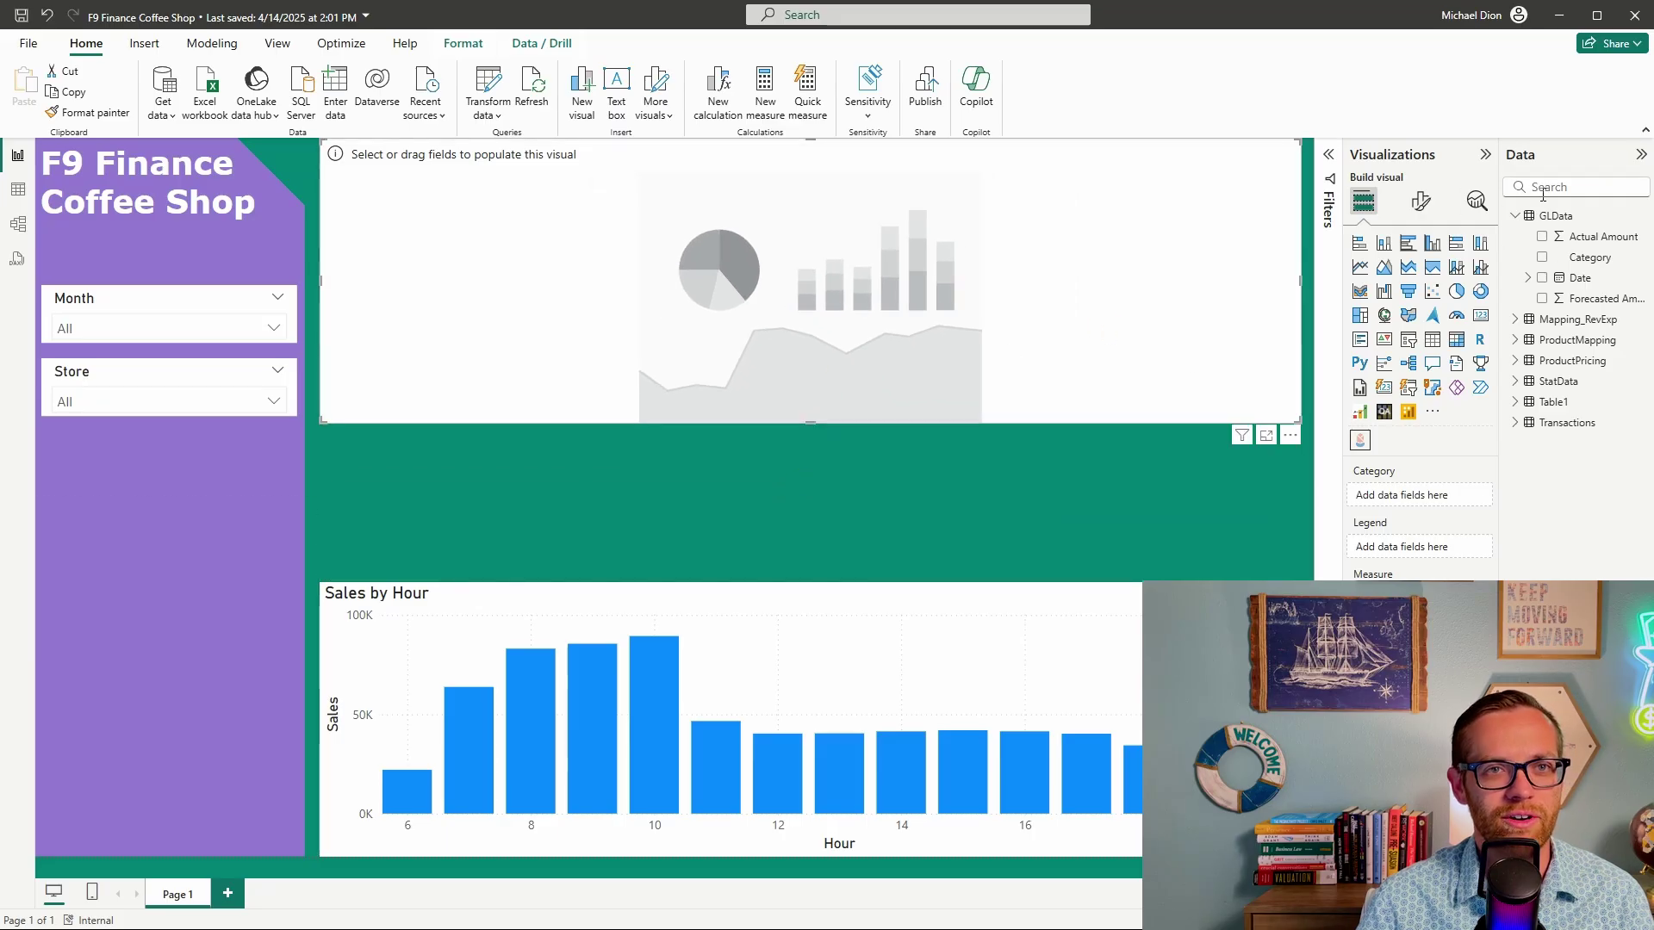
pyautogui.click(1515, 422)
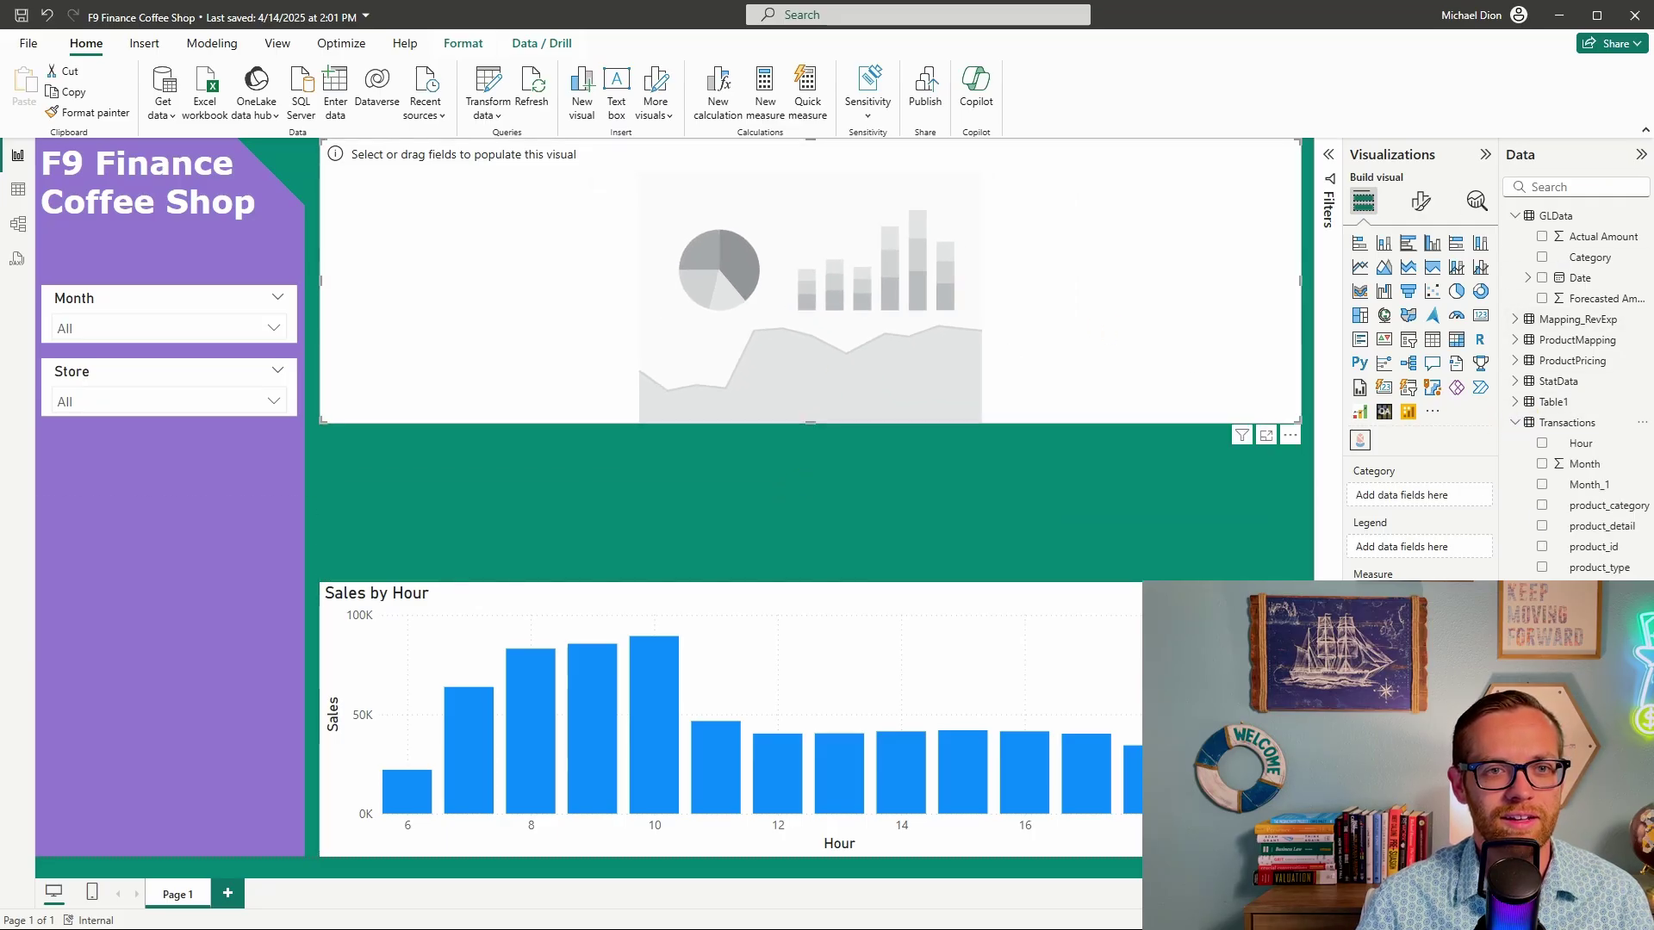
pyautogui.click(1542, 588)
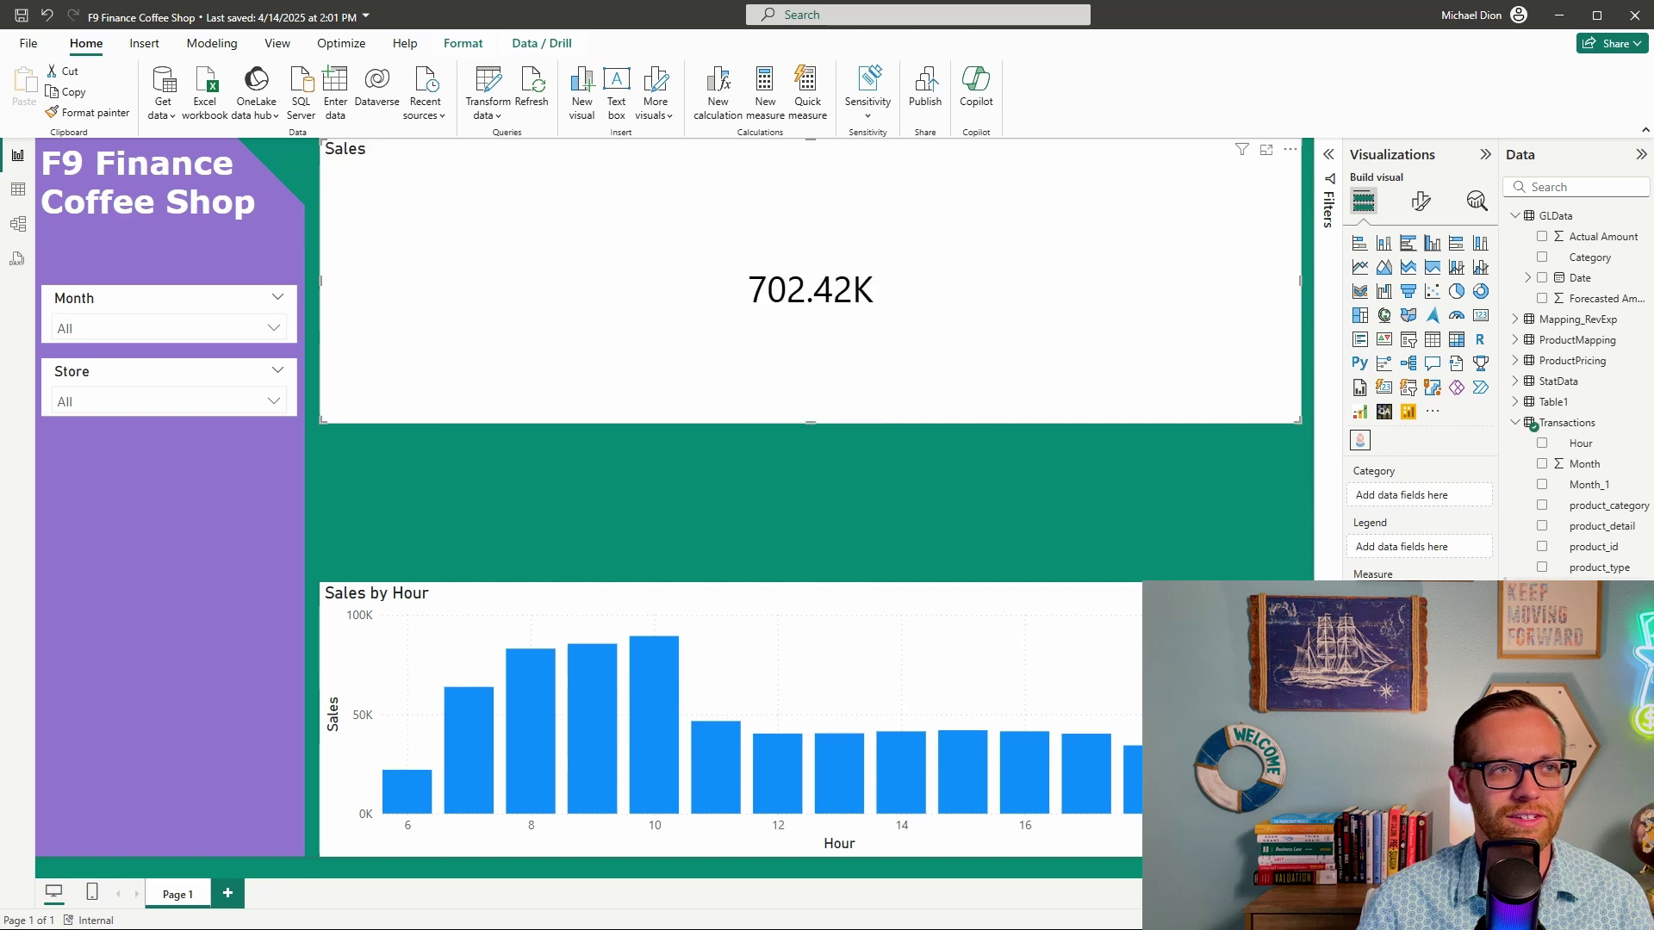
pyautogui.click(1542, 444)
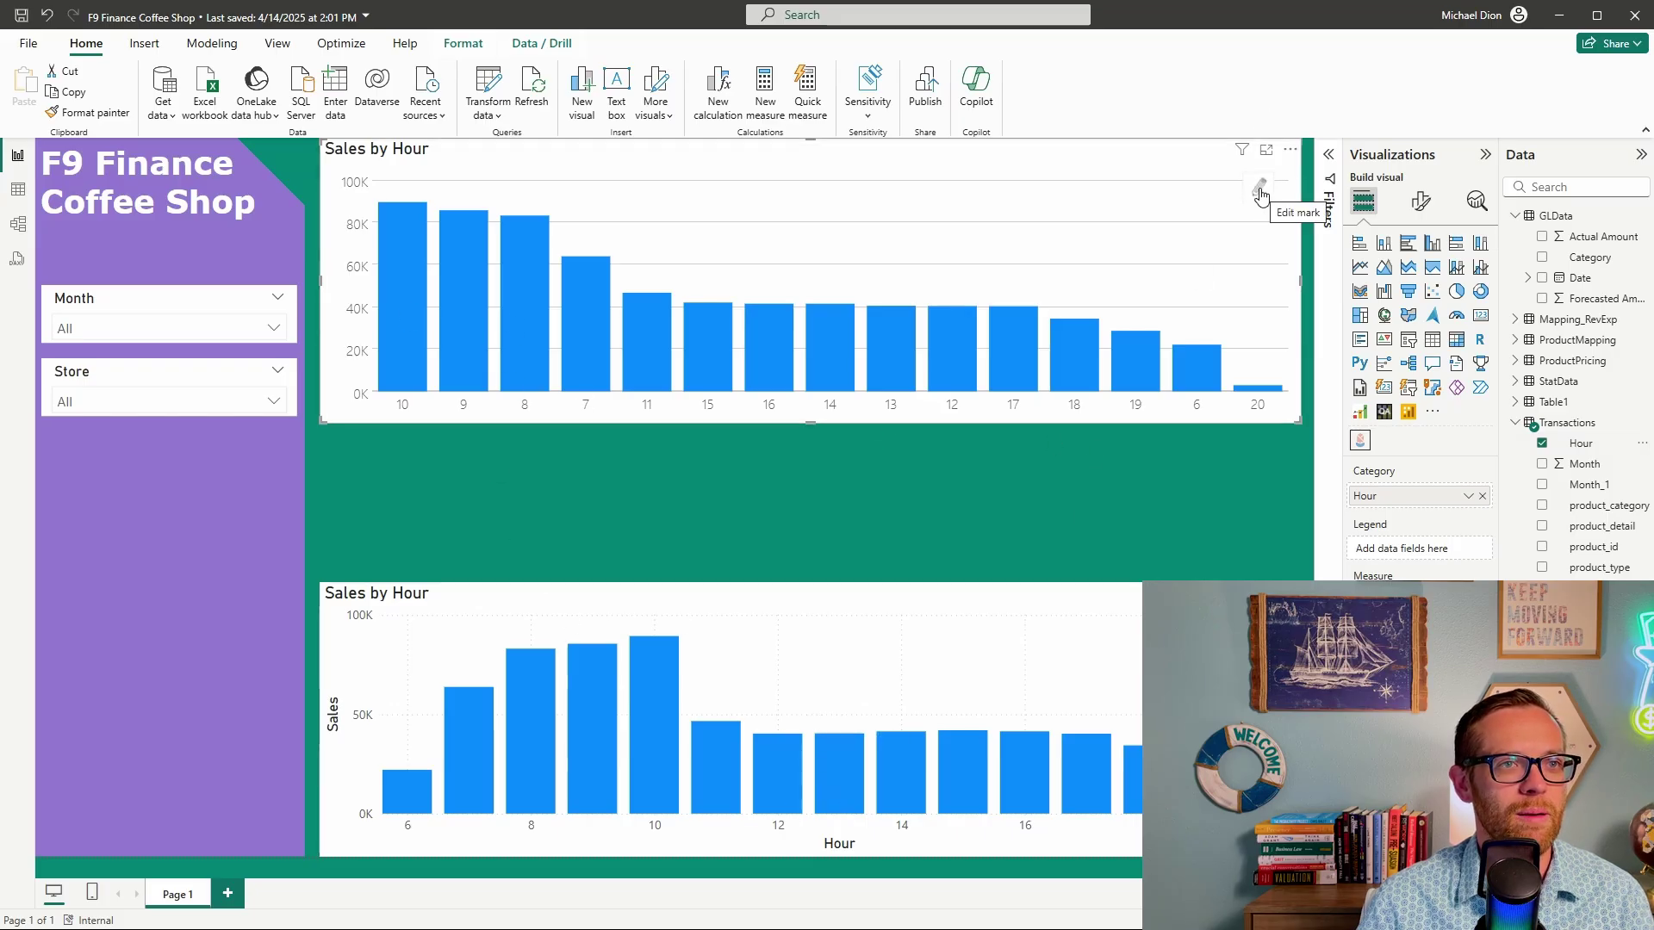
# Turn the Sales by Hour bars into the coffee cup shape from the Food & Drink set
pyautogui.click(1260, 193)
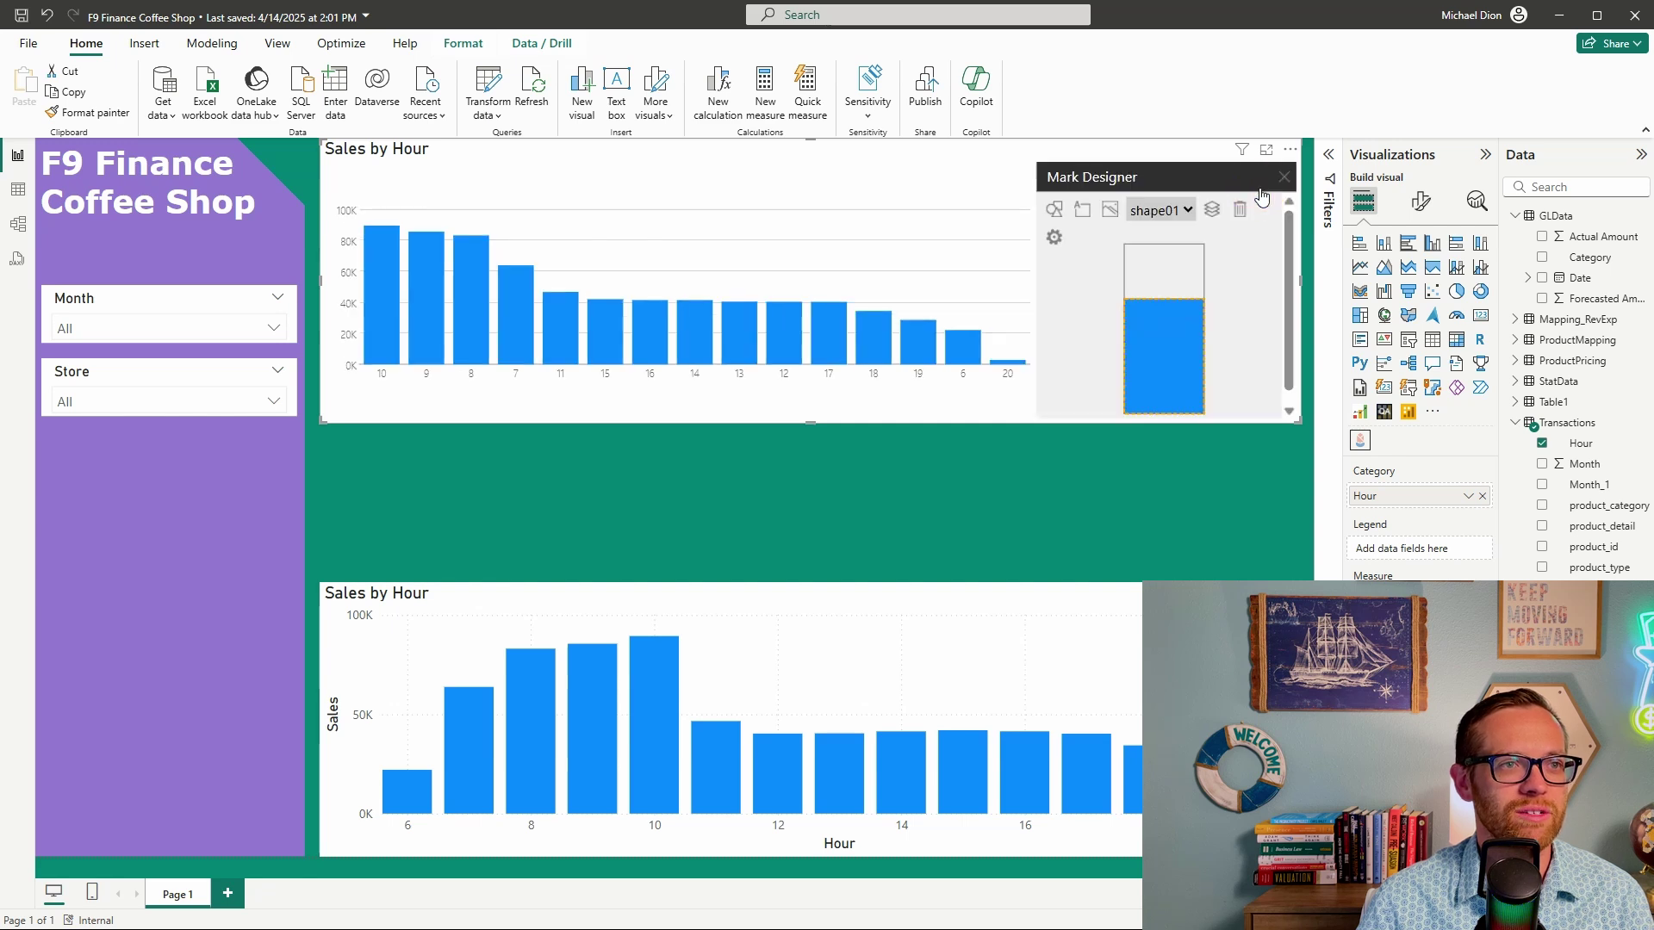
pyautogui.click(1184, 212)
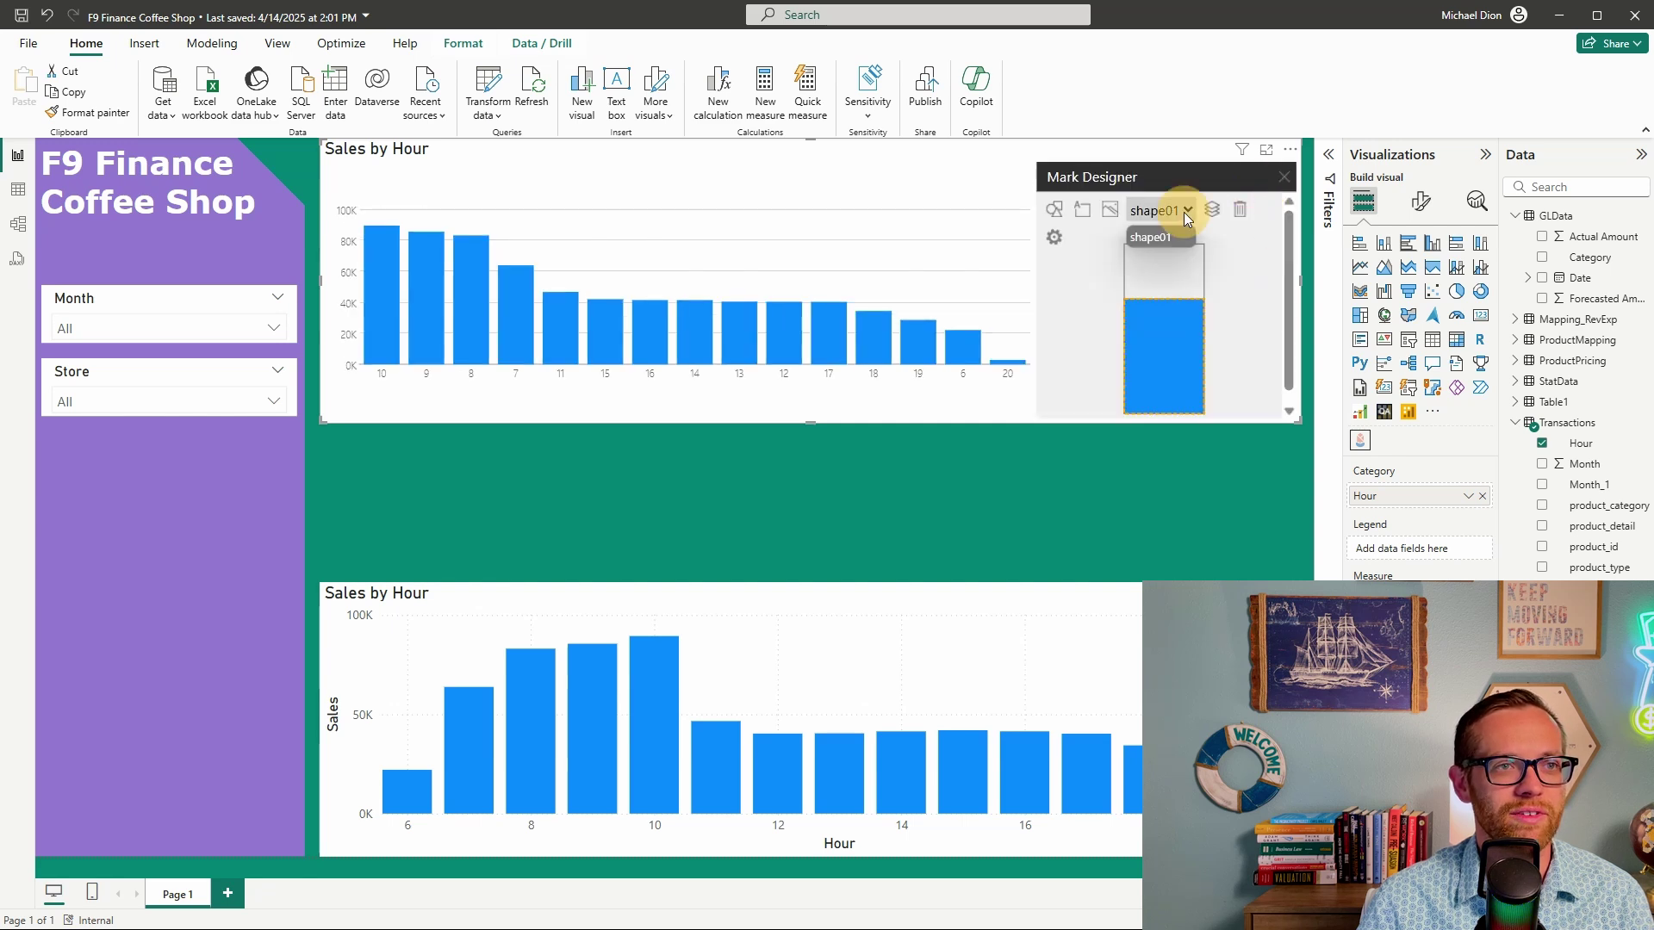
pyautogui.press('Escape')
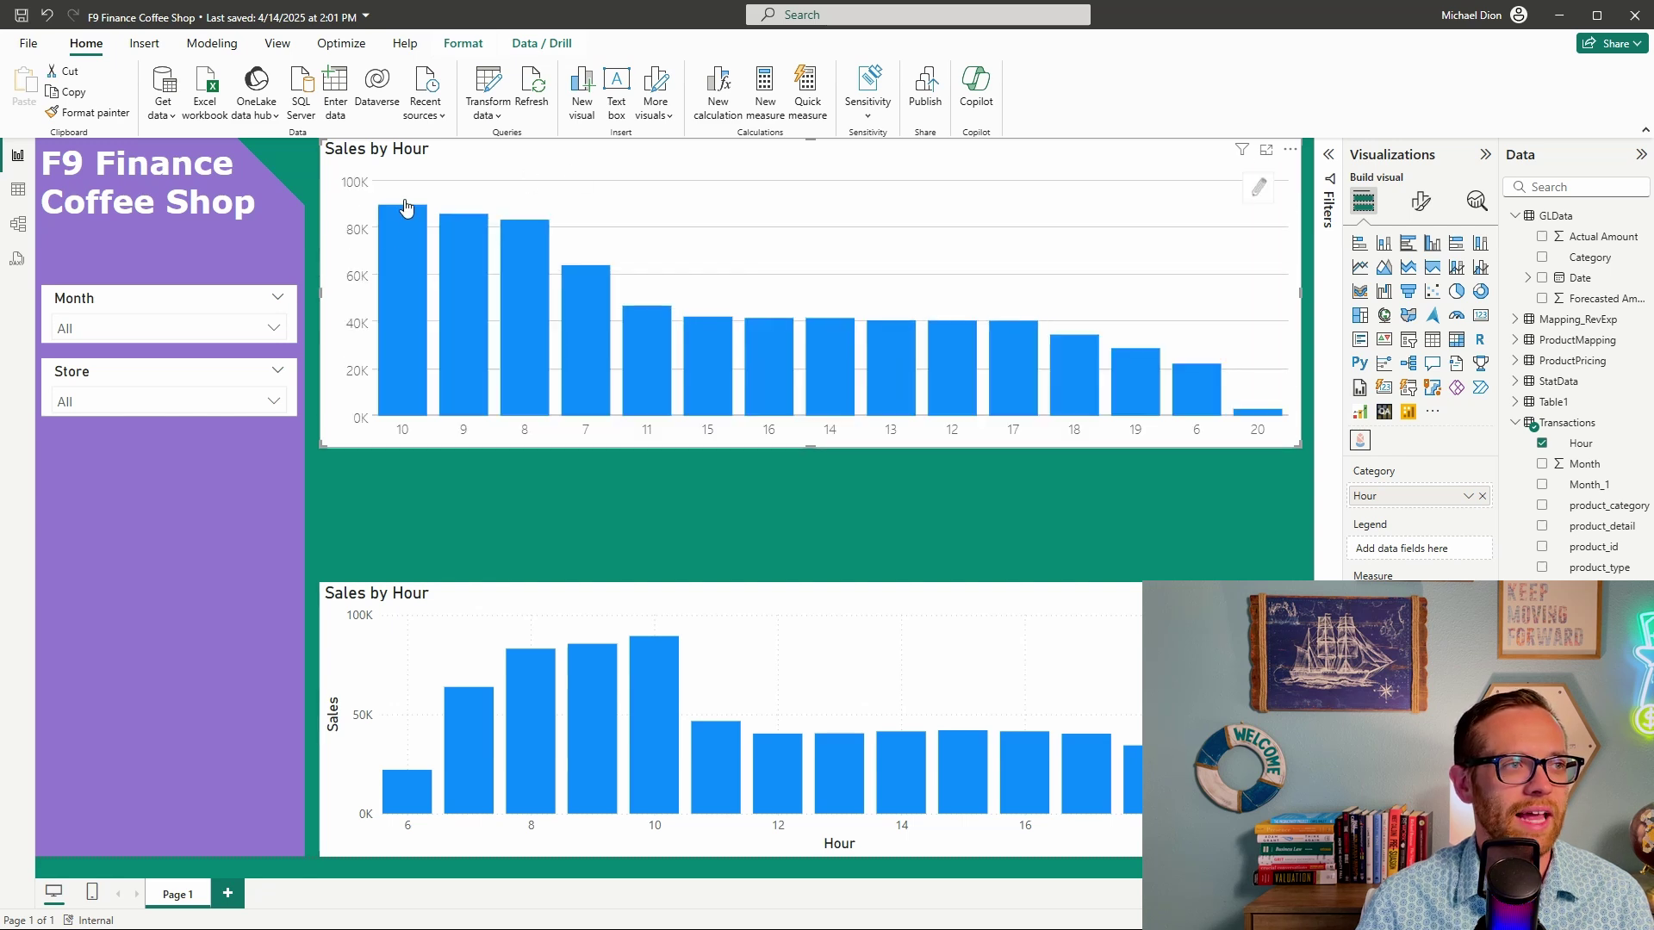
pyautogui.click(1257, 187)
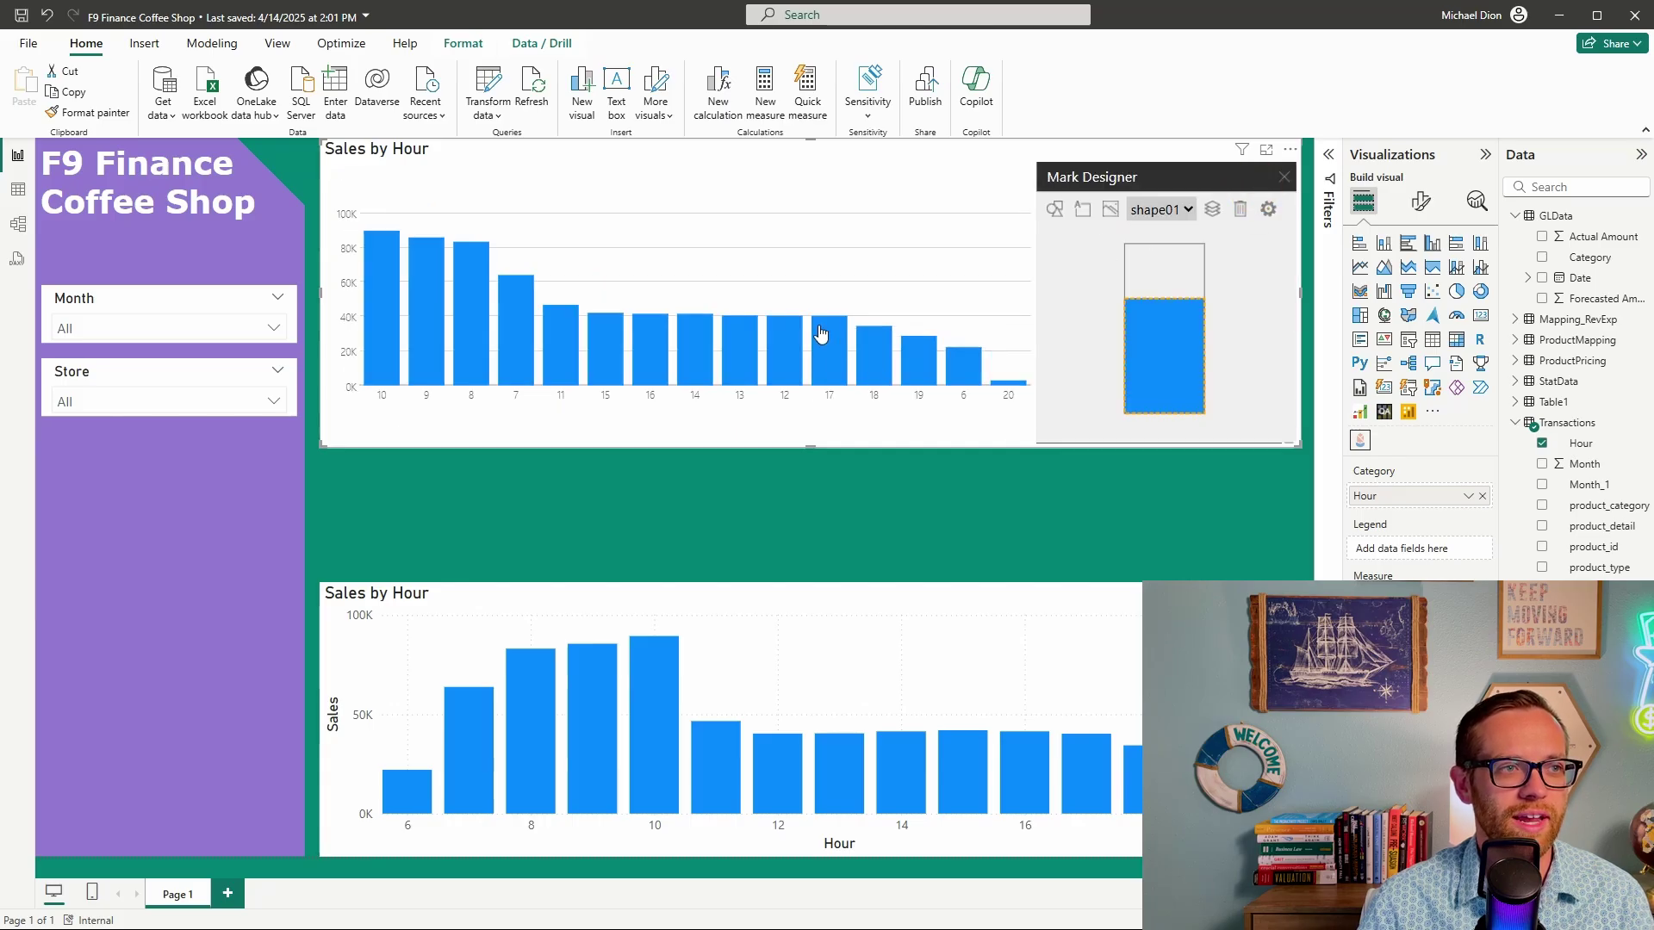
pyautogui.click(1056, 210)
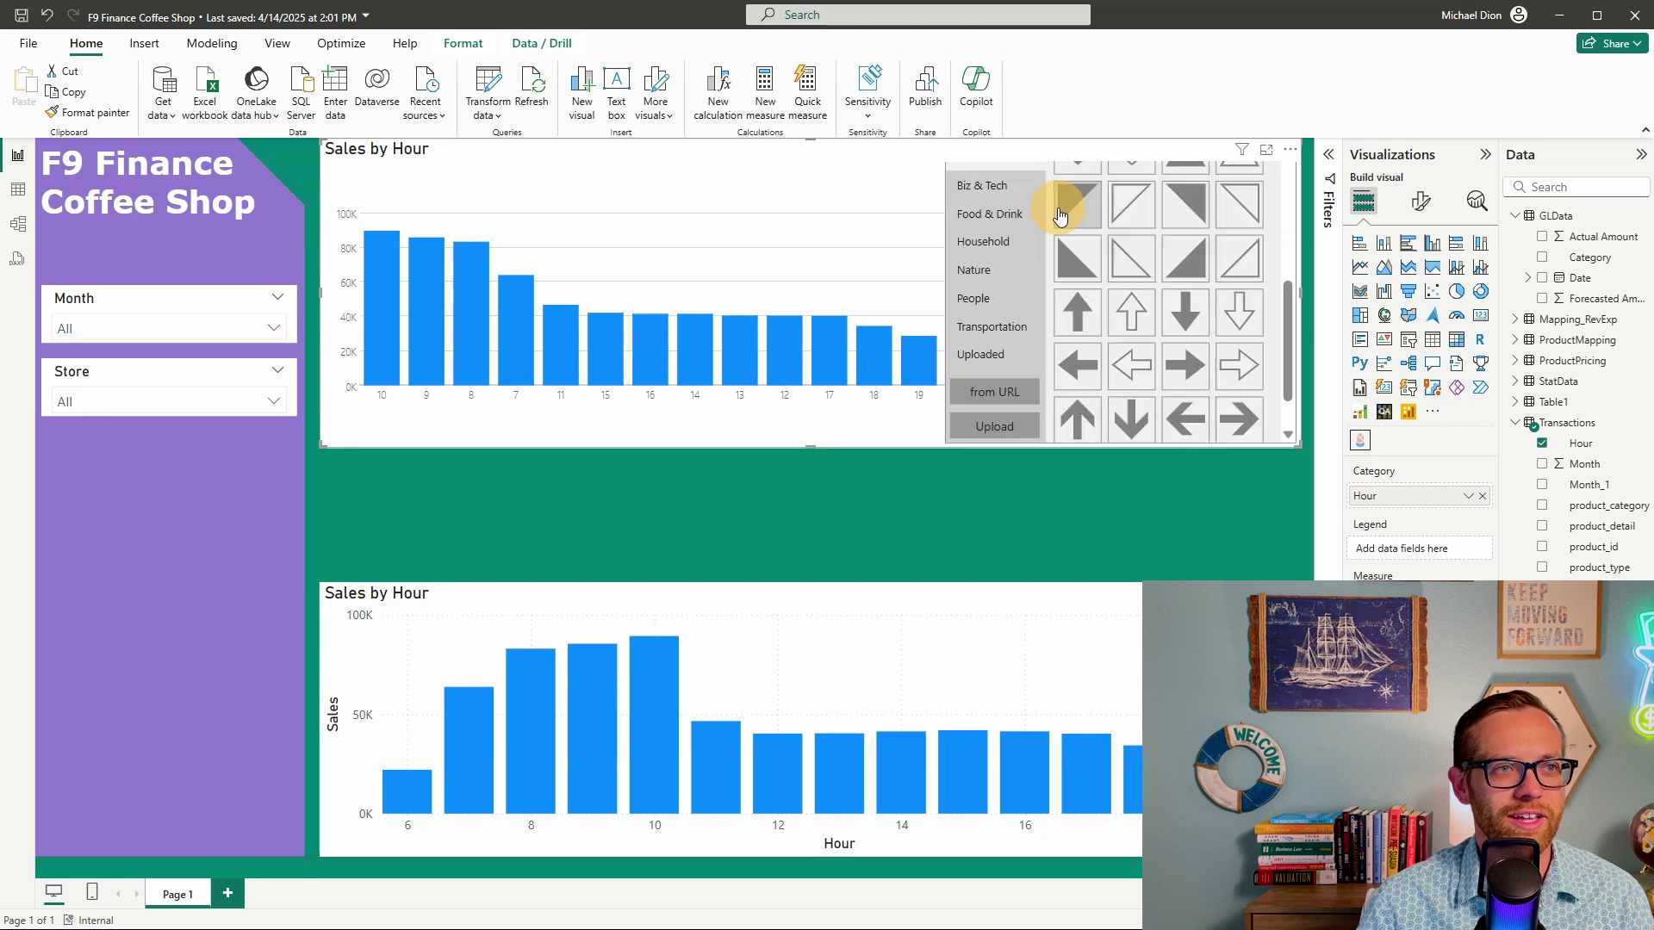
pyautogui.click(989, 214)
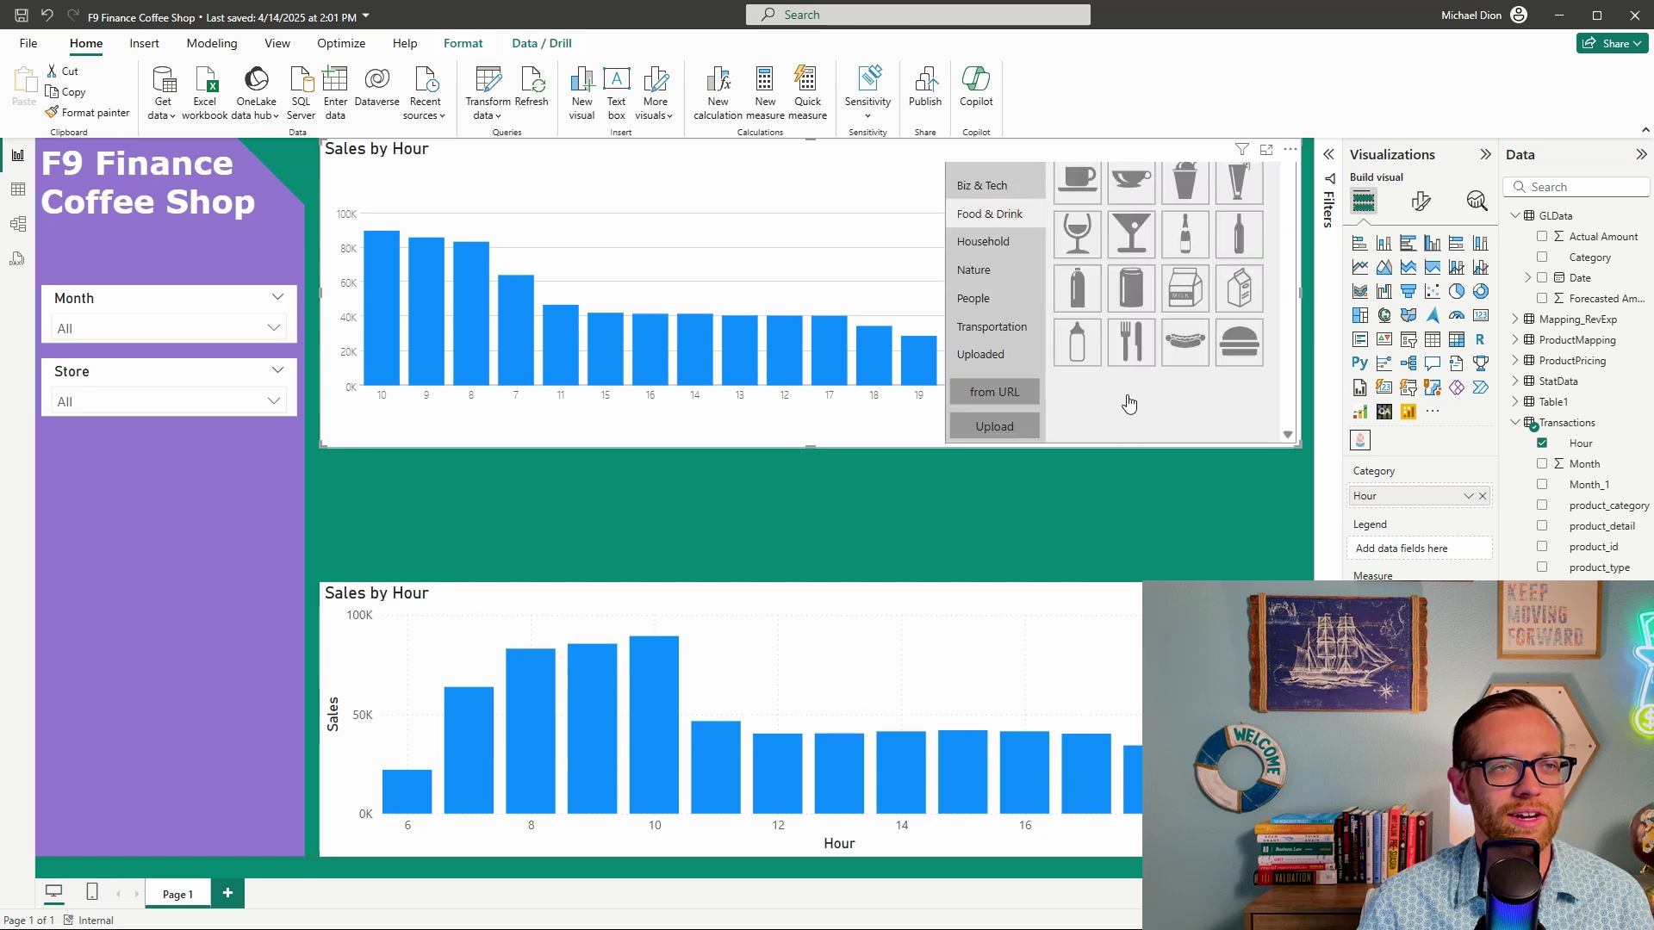
pyautogui.click(1079, 188)
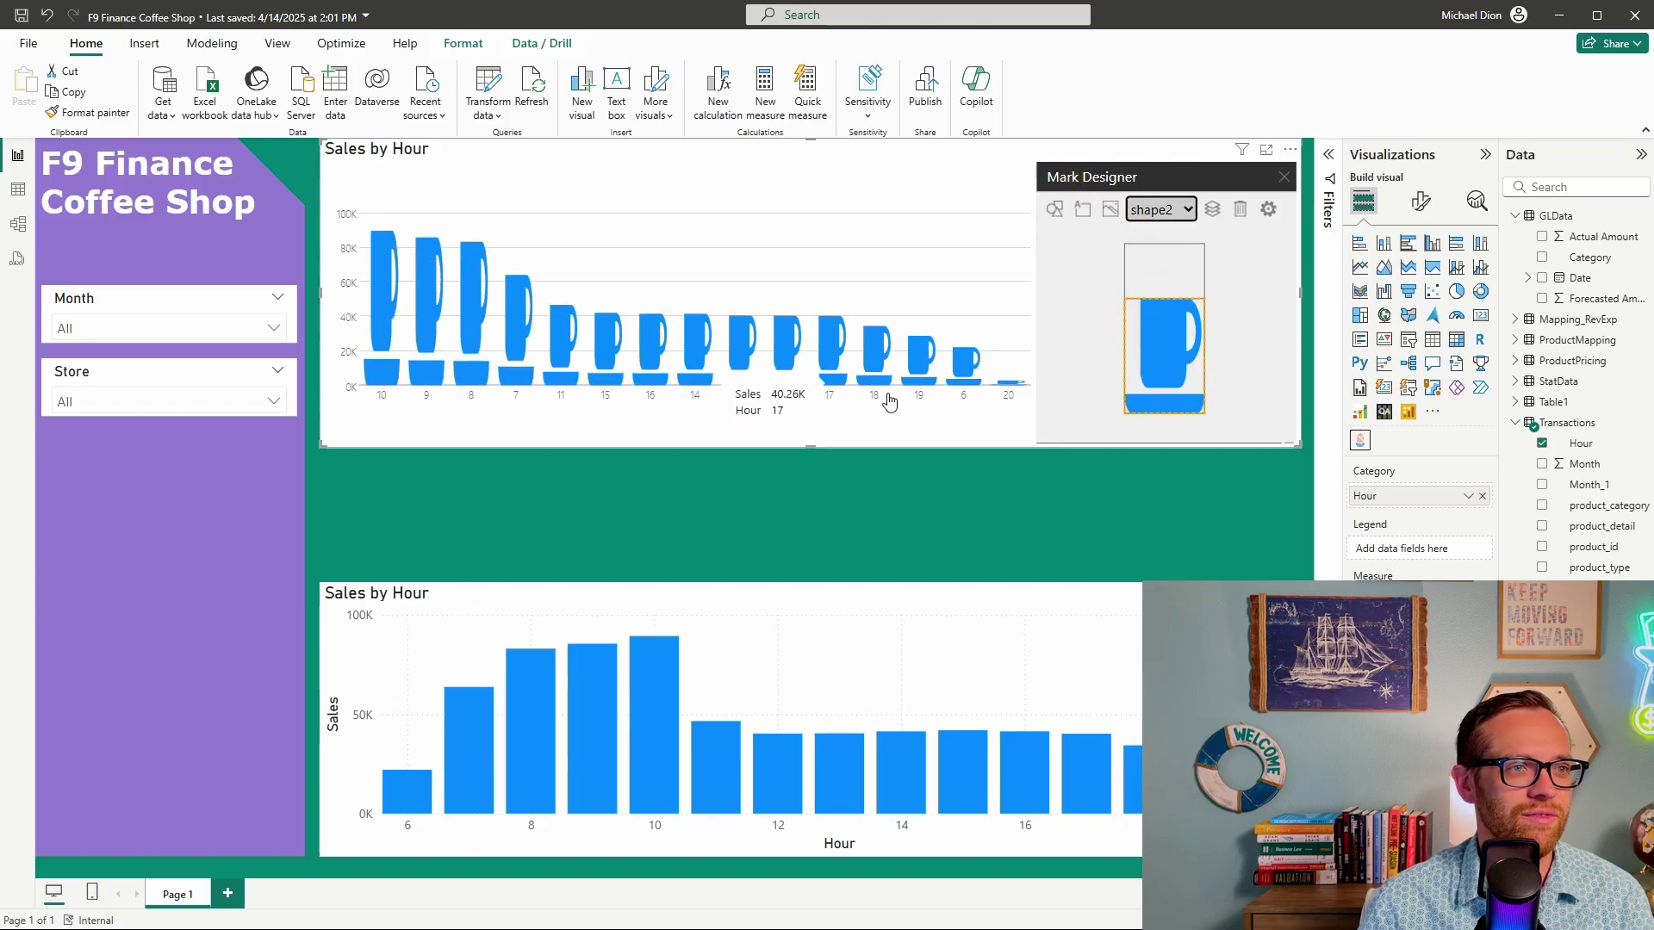
# Give the Sales series a custom green colour in the Mark Designer
pyautogui.click(1268, 211)
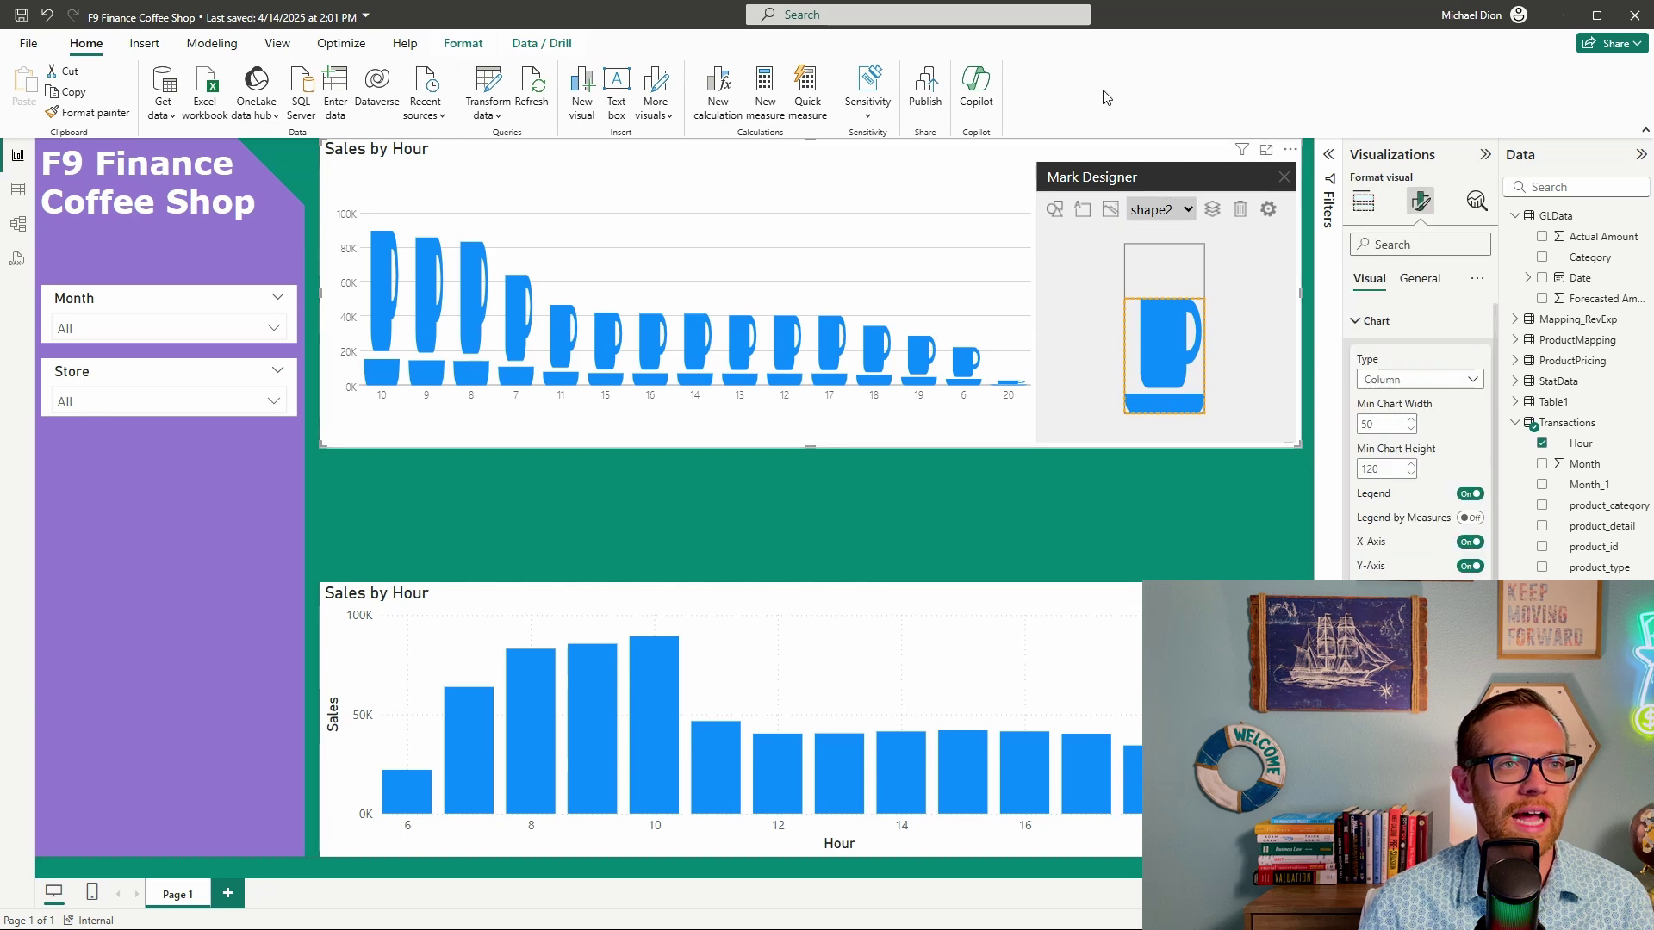
pyautogui.click(1268, 212)
pyautogui.click(1187, 265)
pyautogui.click(1119, 236)
pyautogui.click(1182, 262)
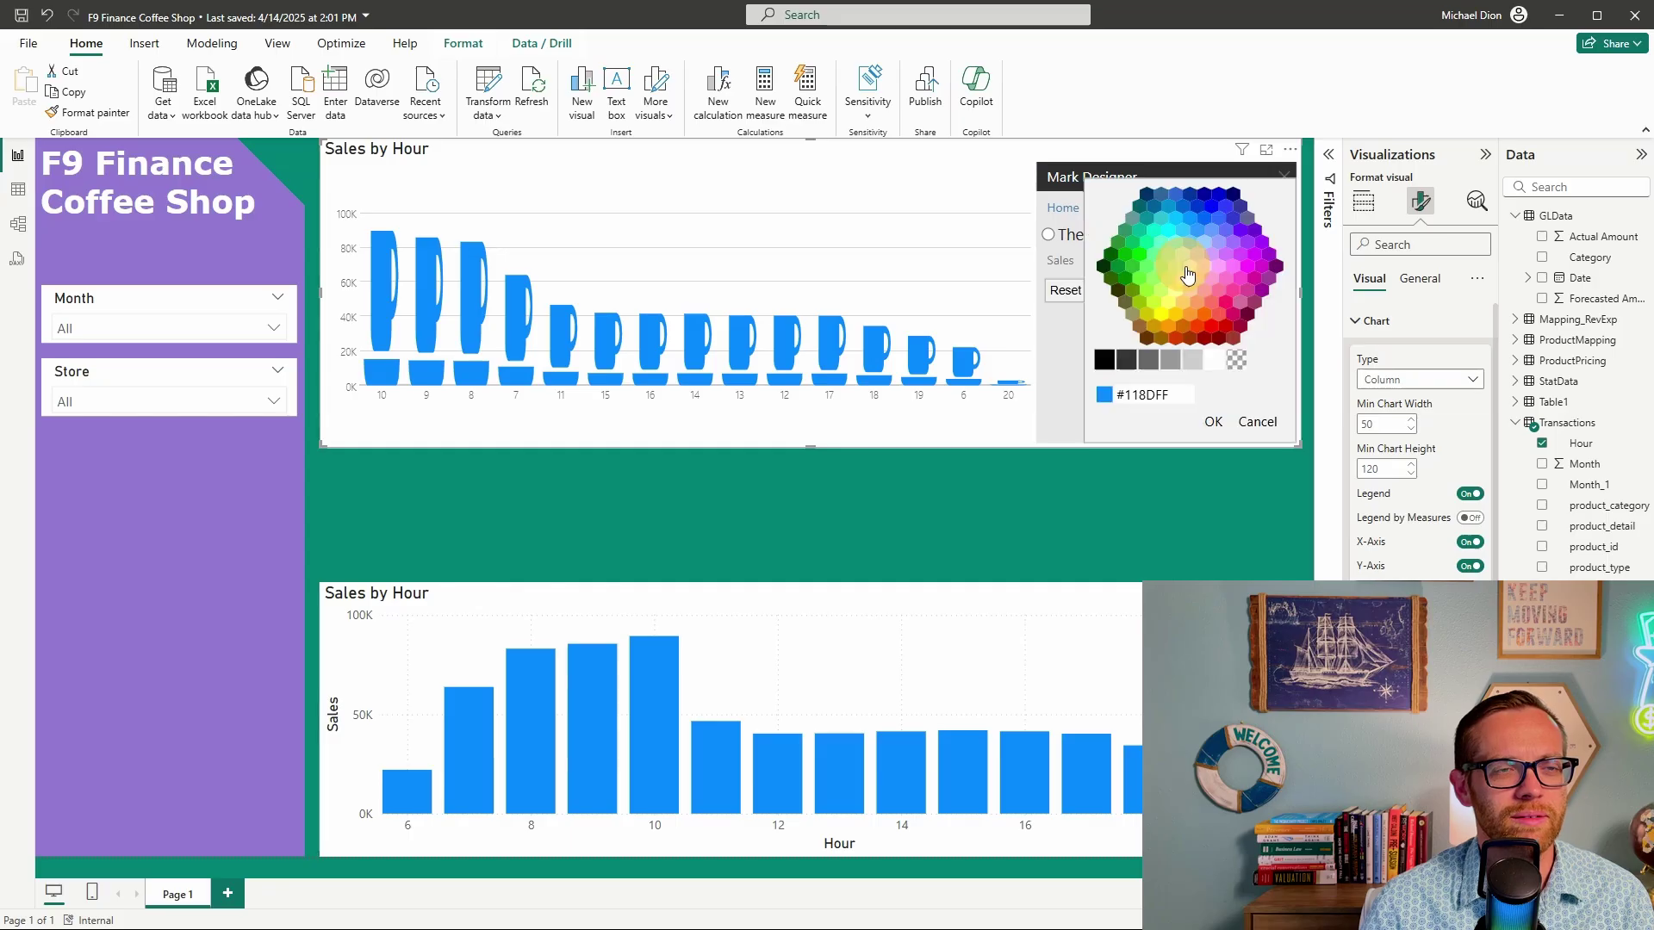
pyautogui.click(1131, 259)
pyautogui.click(1214, 421)
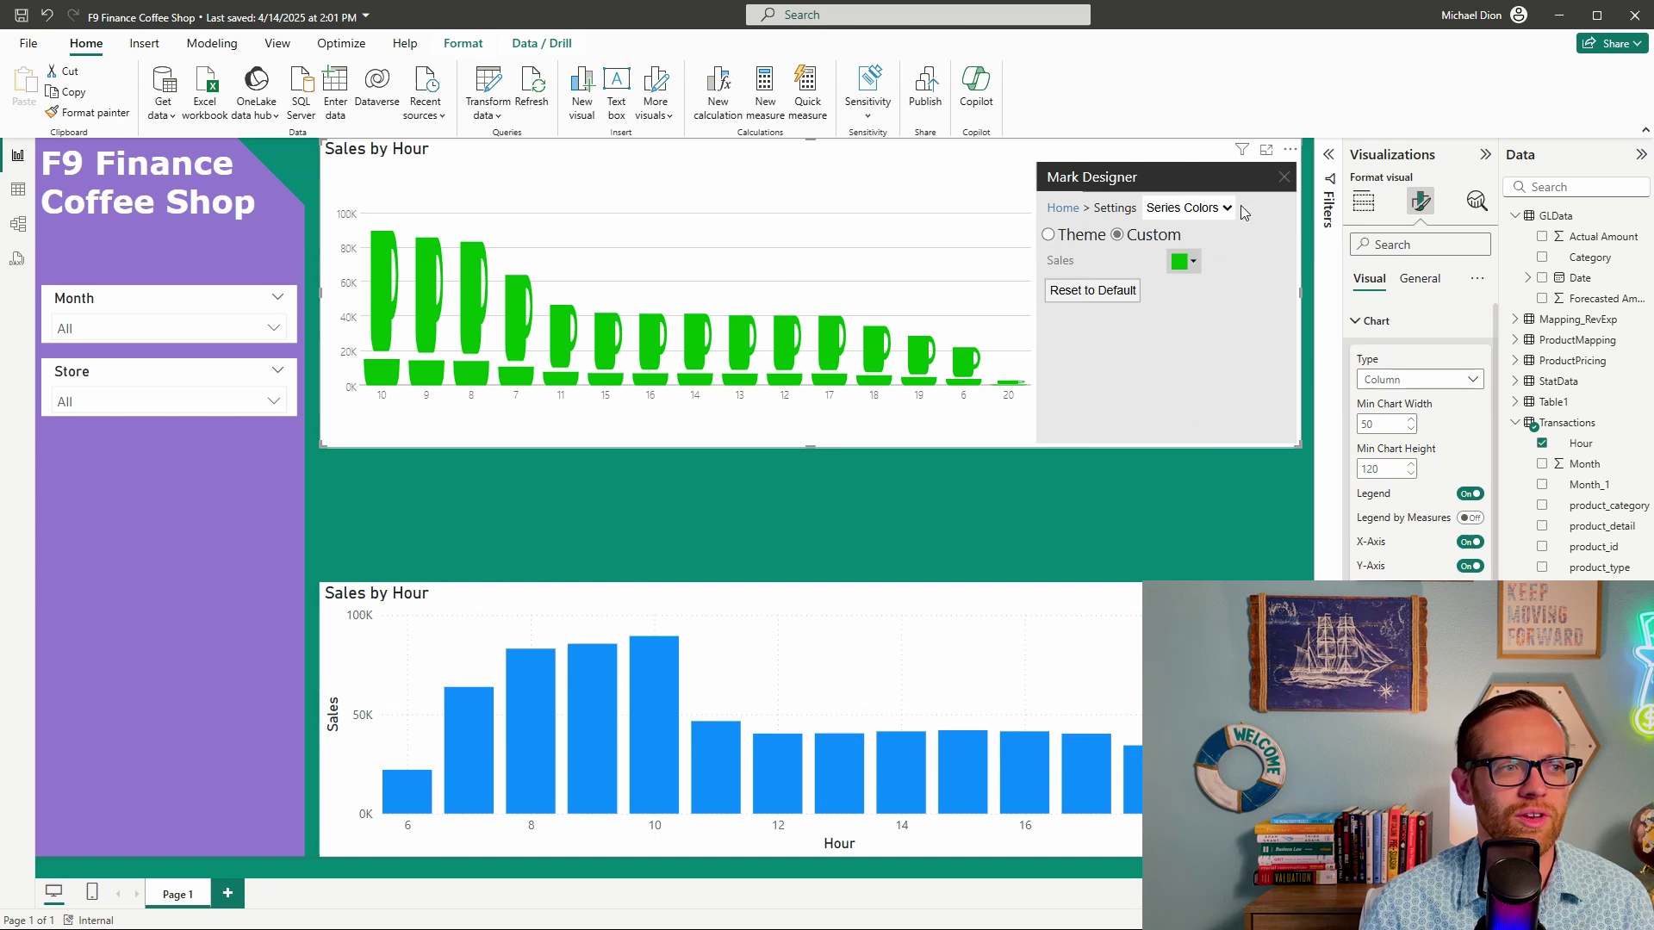
pyautogui.click(1064, 208)
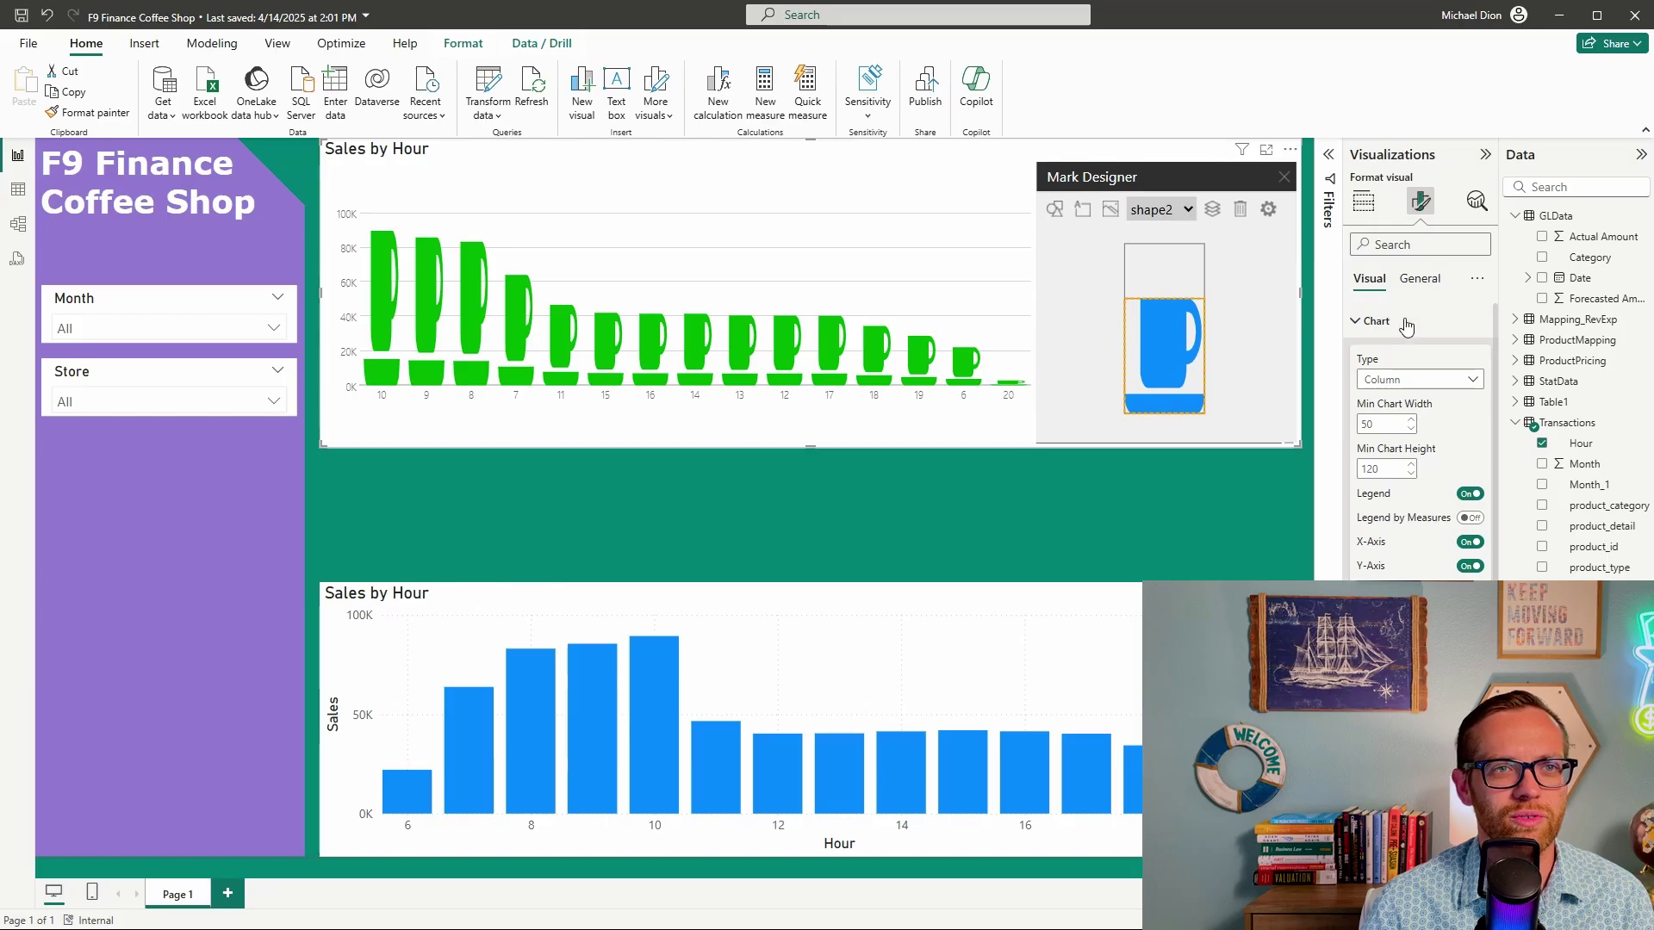
# Check the General and Visual formatting options, then close the Mark Designer
pyautogui.click(1419, 279)
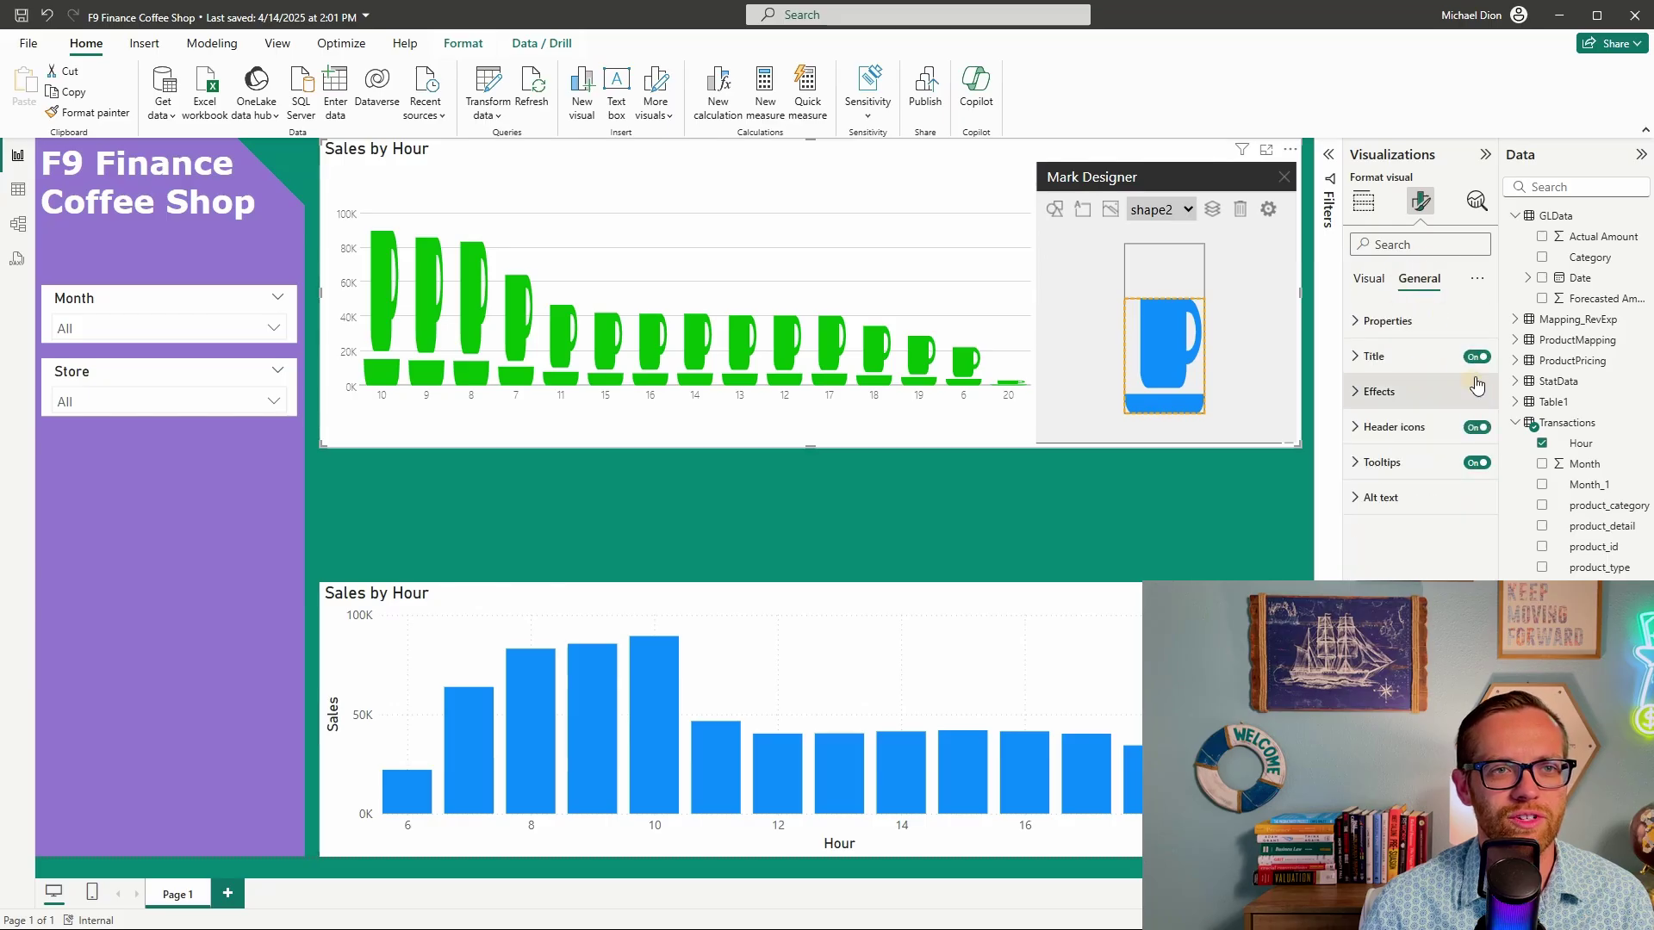
pyautogui.click(1369, 278)
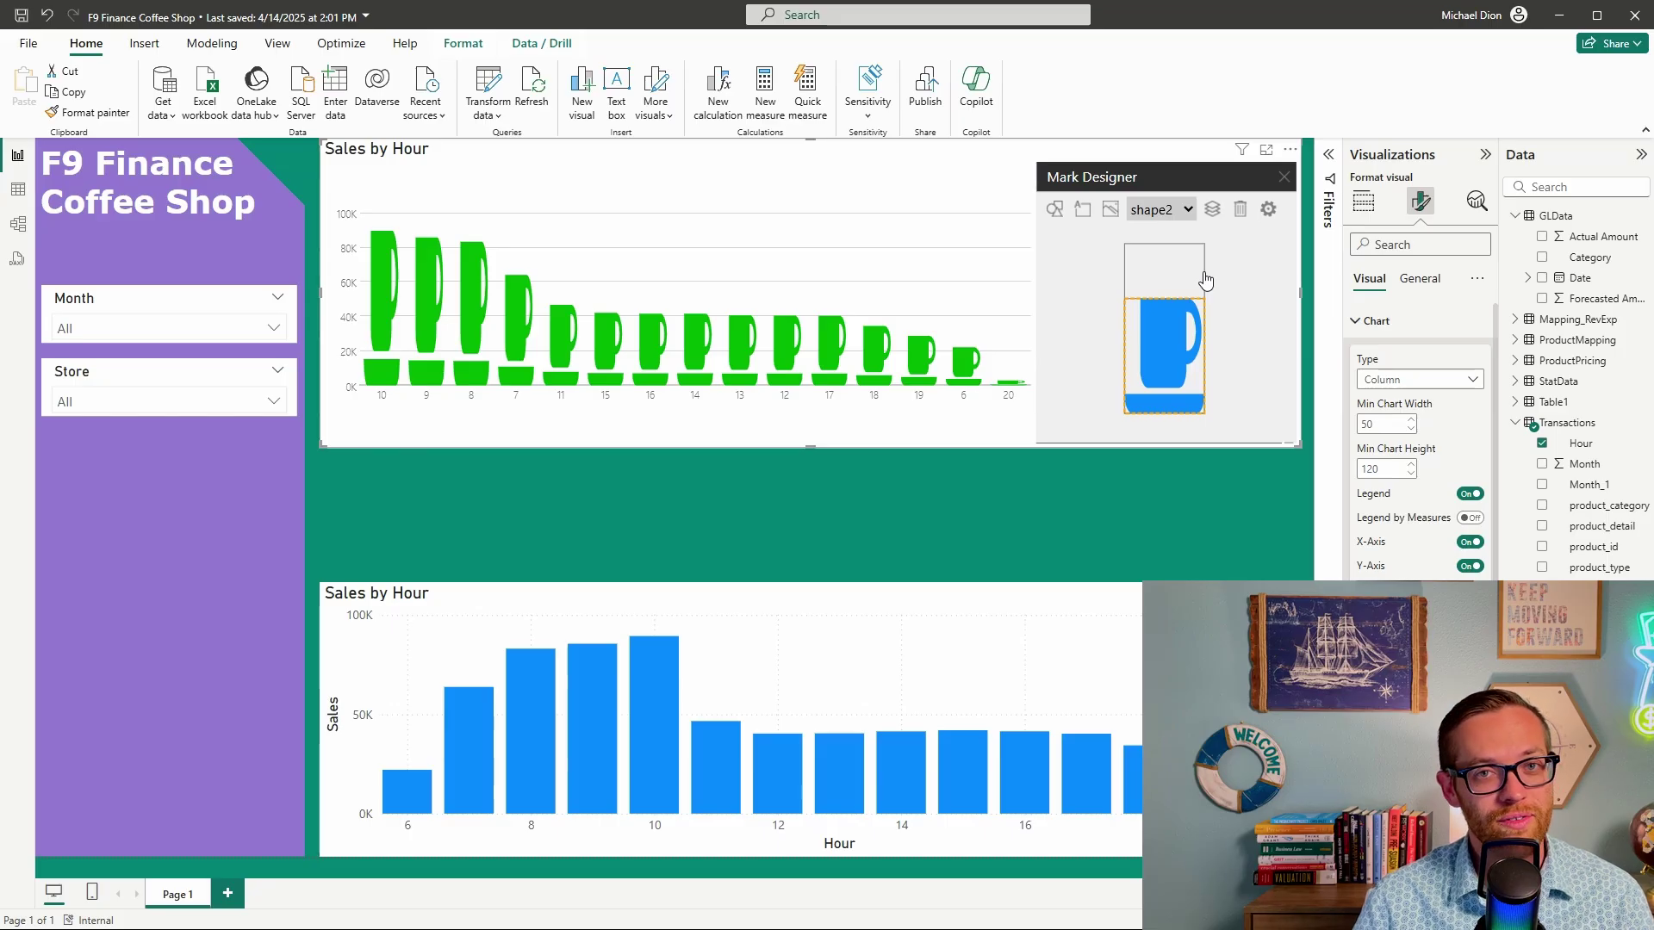
pyautogui.click(1043, 502)
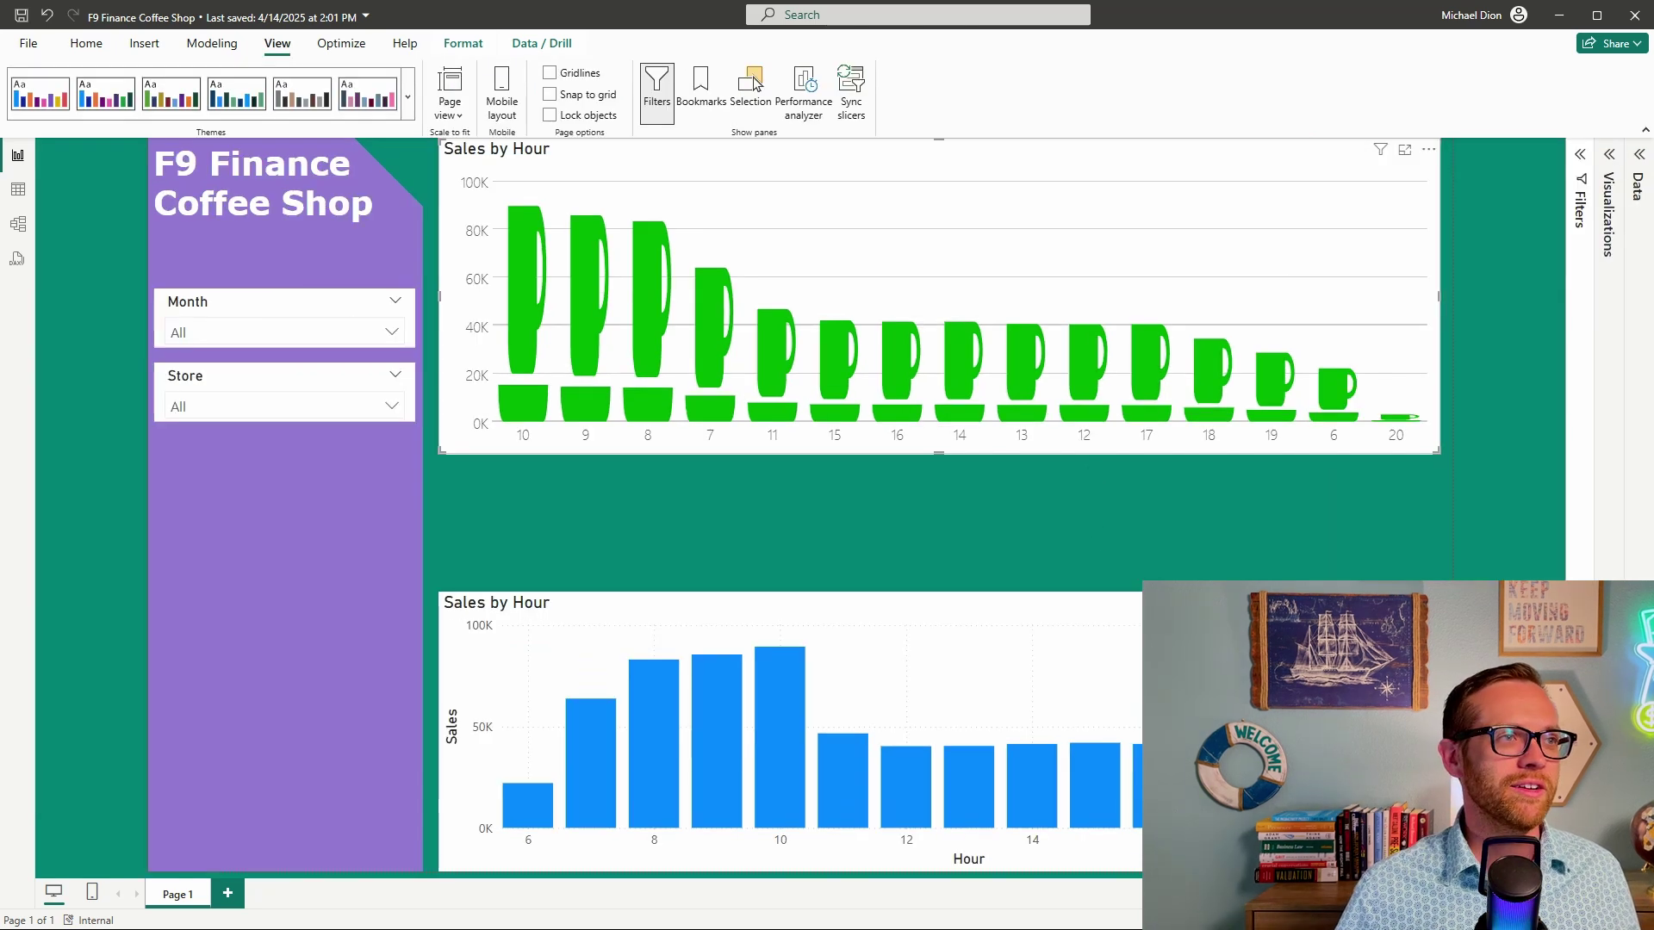
# Expand and collapse the Filters pane, then show the Bookmarks pane beside the report
pyautogui.click(1580, 154)
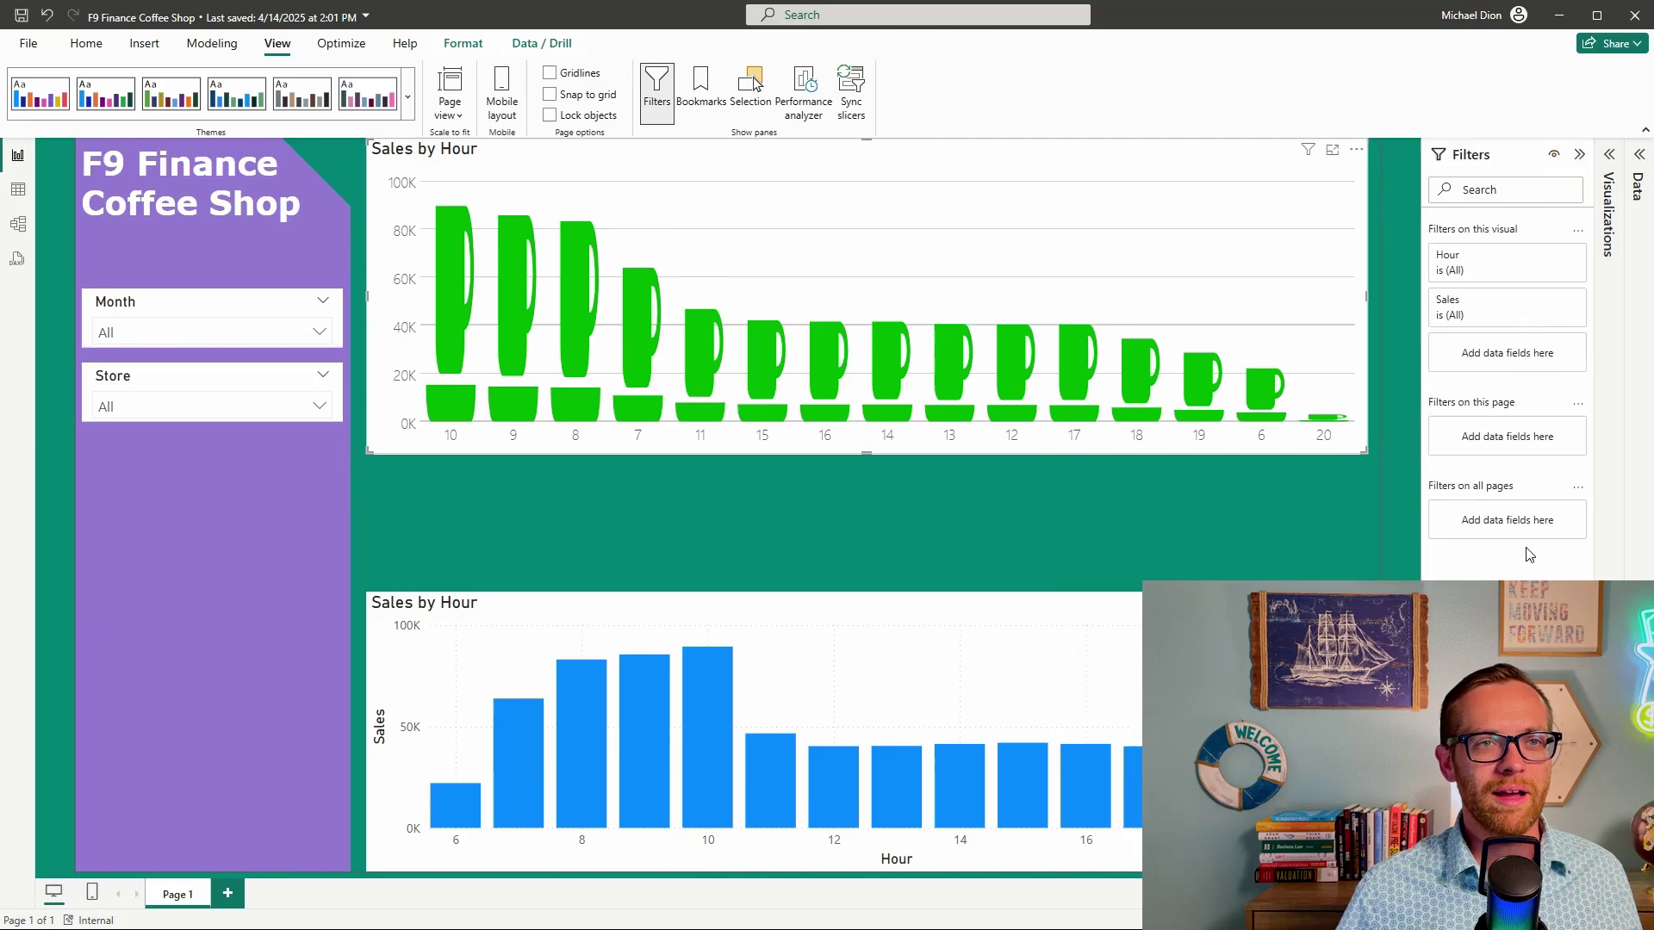
pyautogui.click(1578, 156)
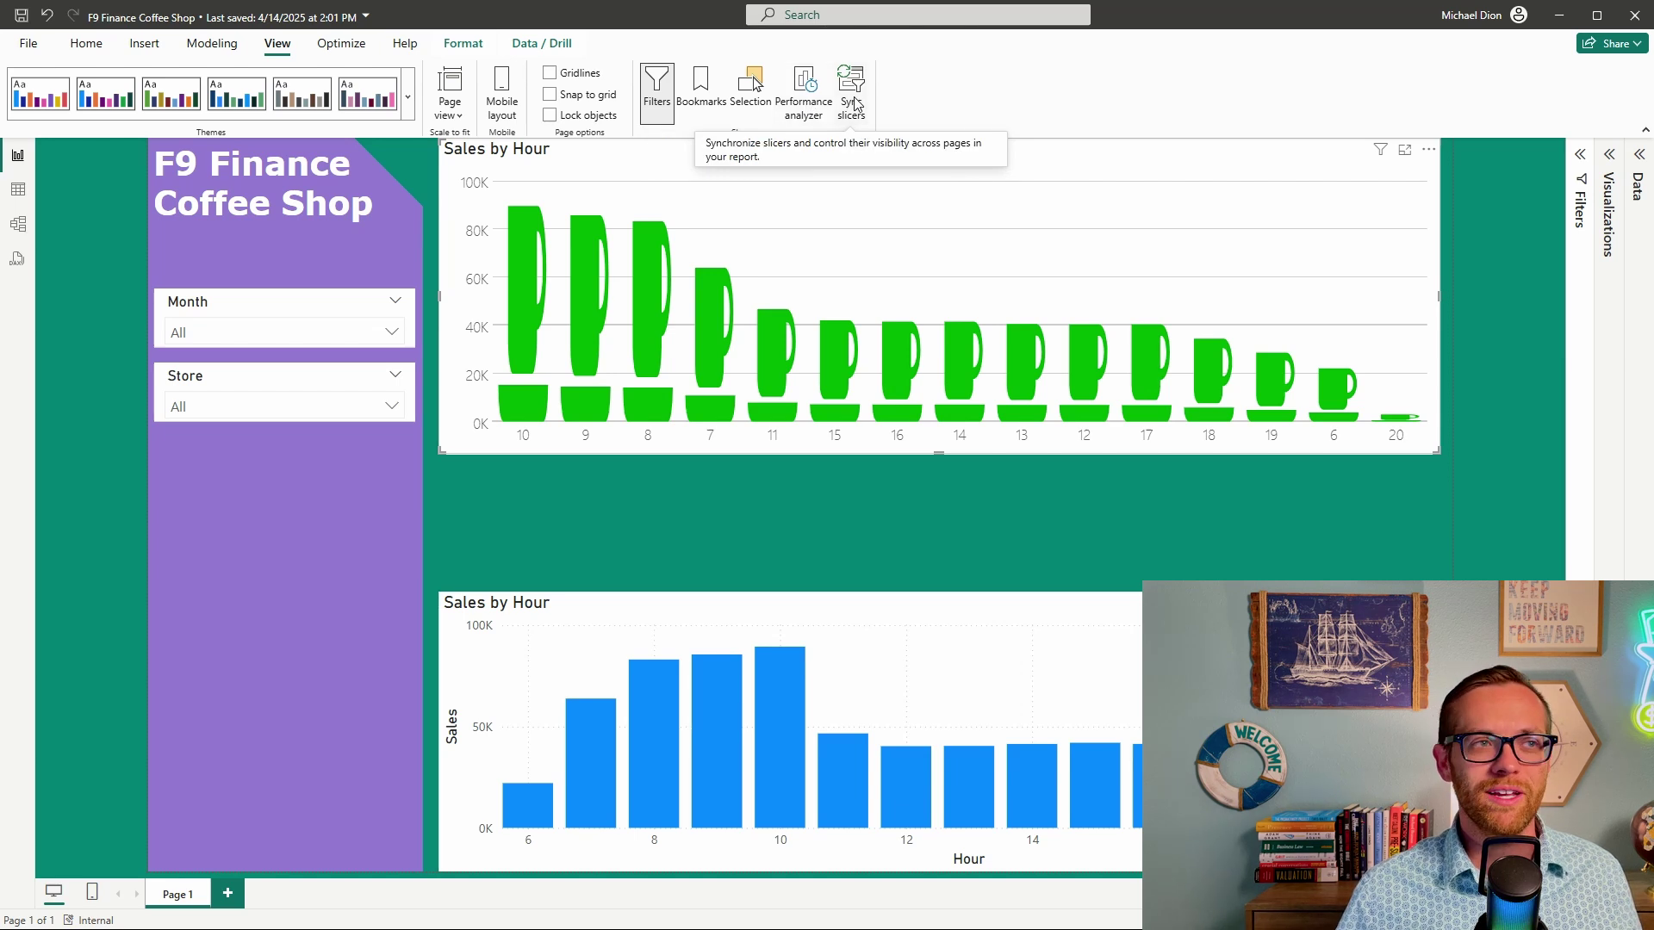
pyautogui.click(701, 95)
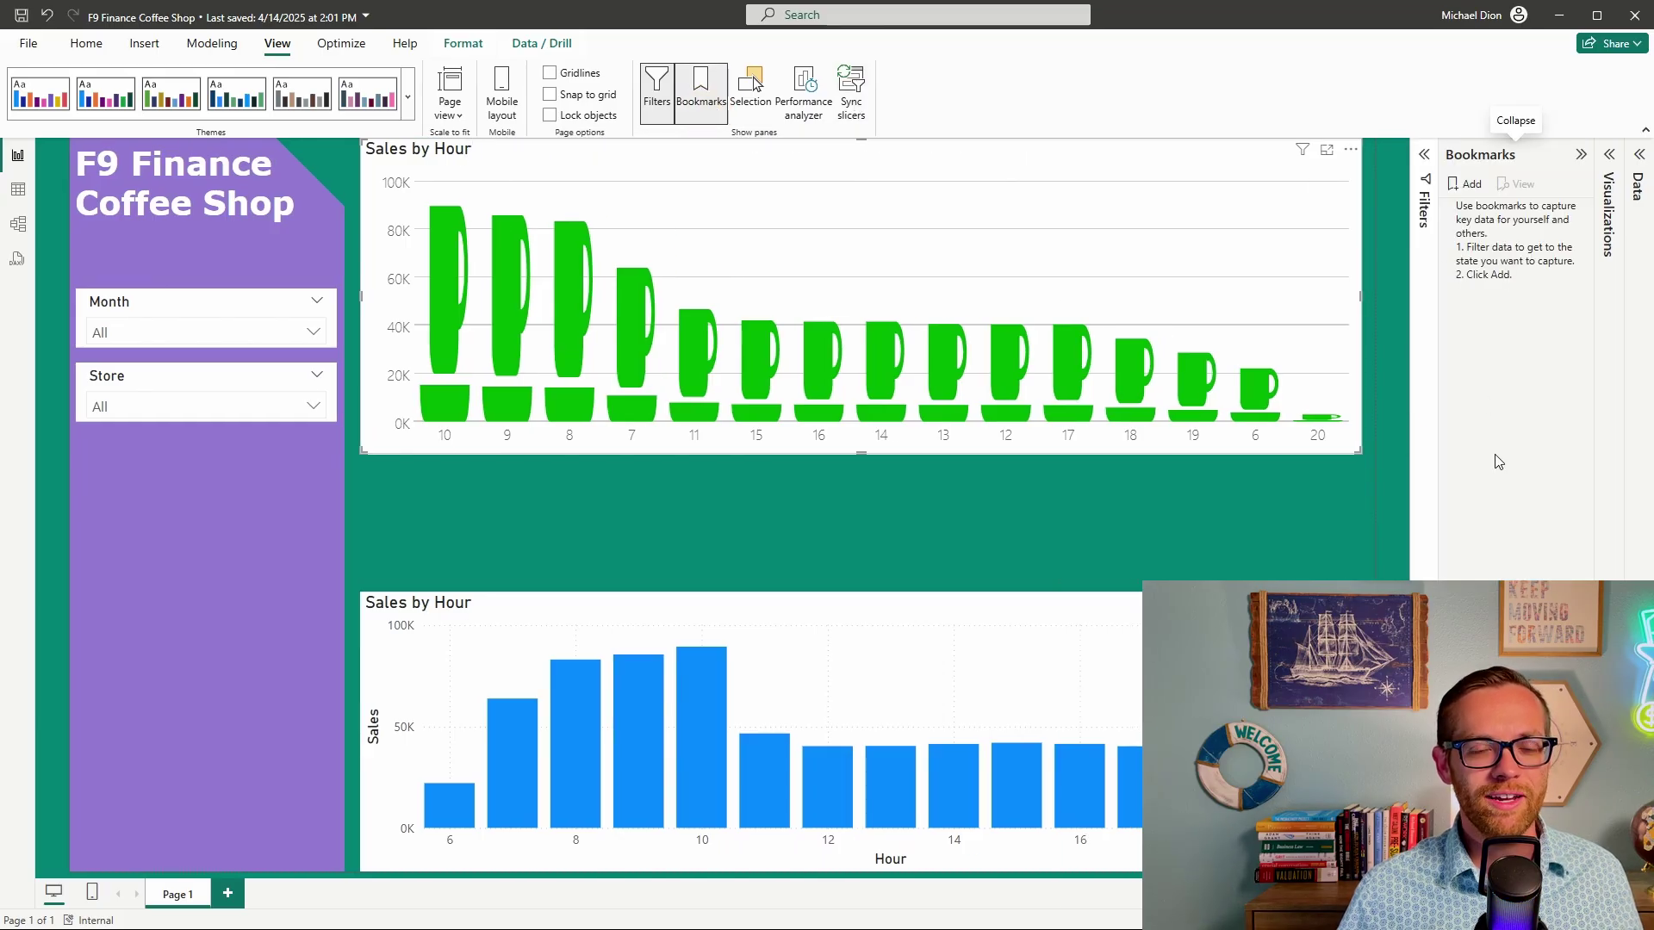
# Filter the Month slicer to Jun and the Store slicer to Hell's Kitchen
pyautogui.click(313, 333)
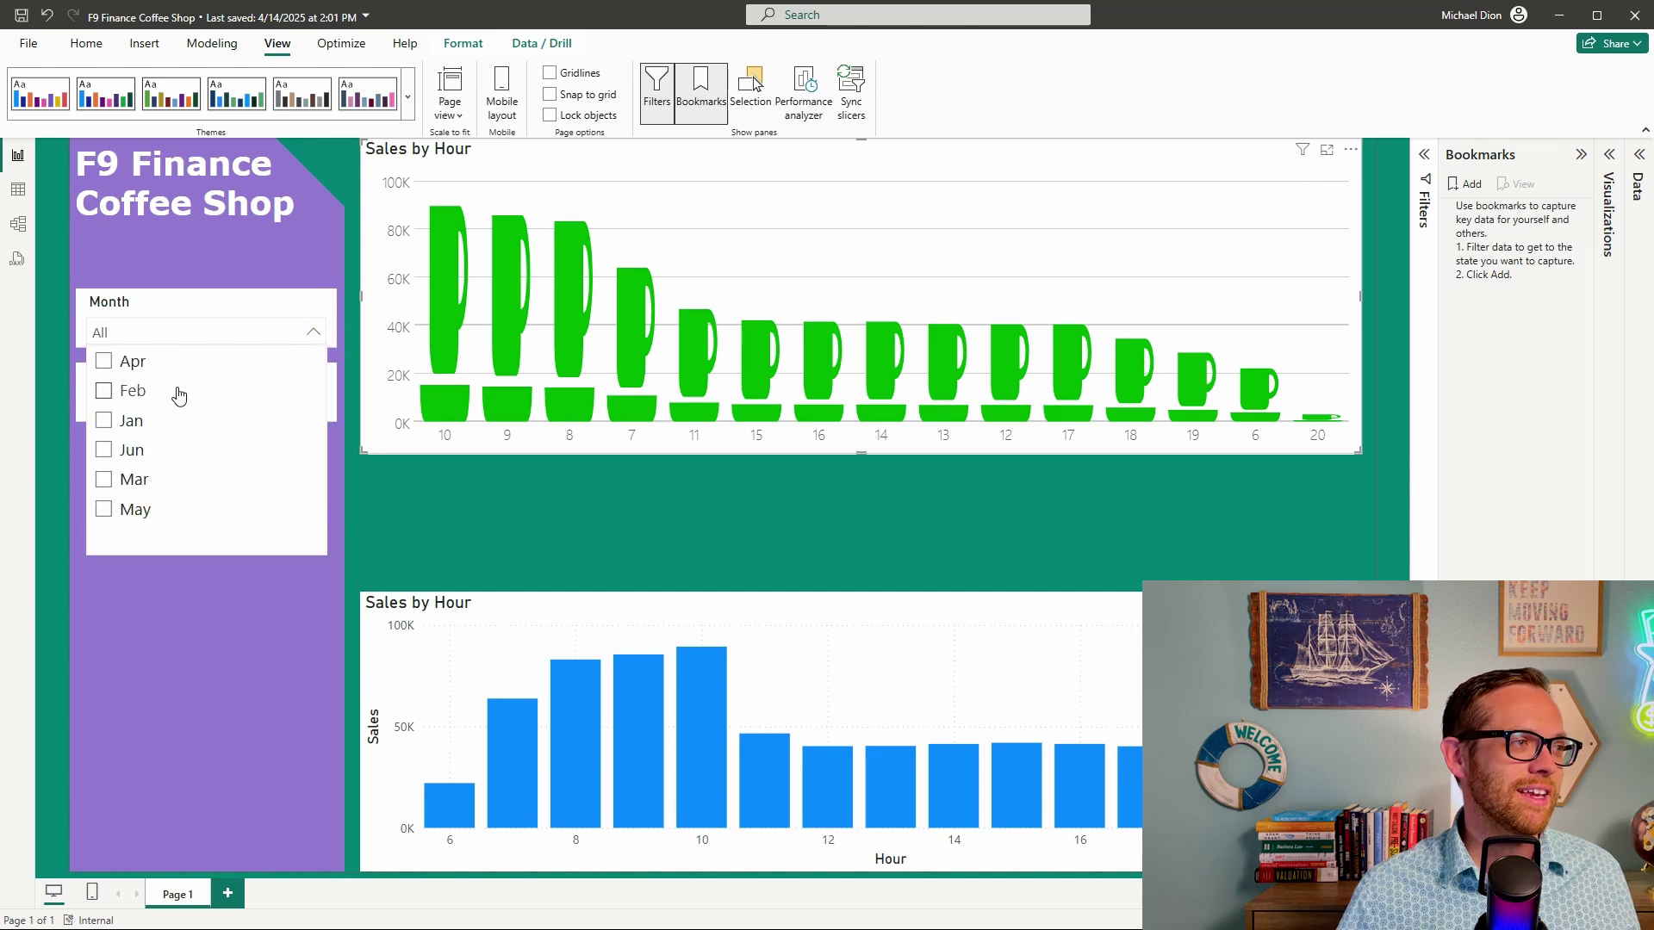
pyautogui.click(105, 451)
pyautogui.click(158, 618)
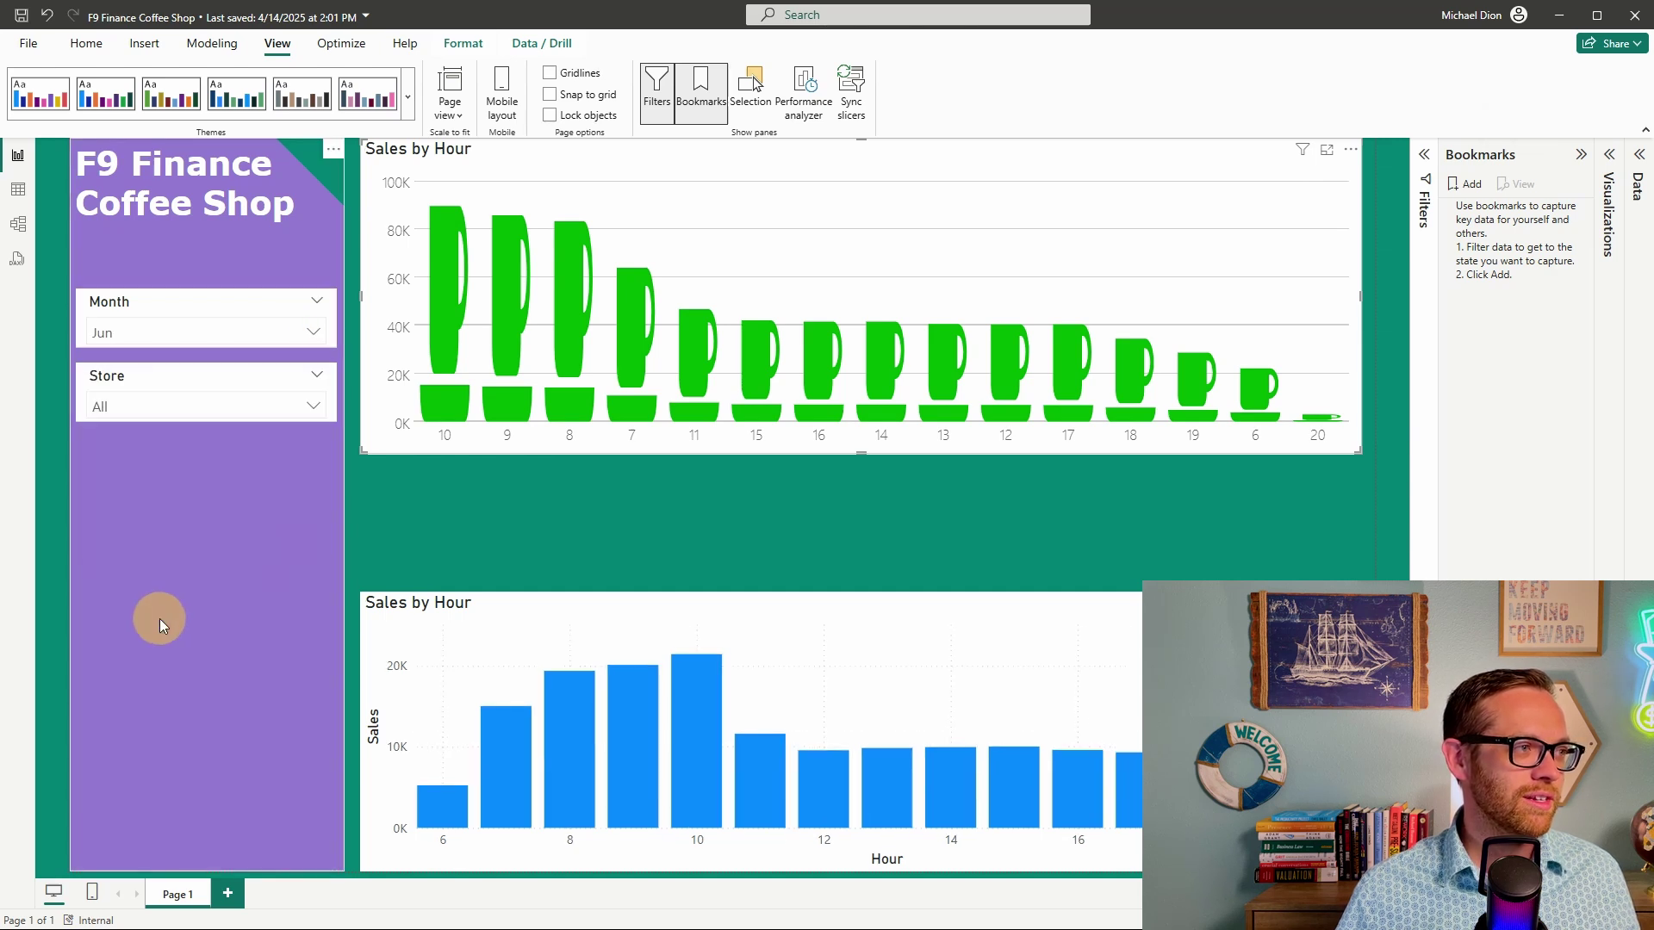
pyautogui.click(350, 436)
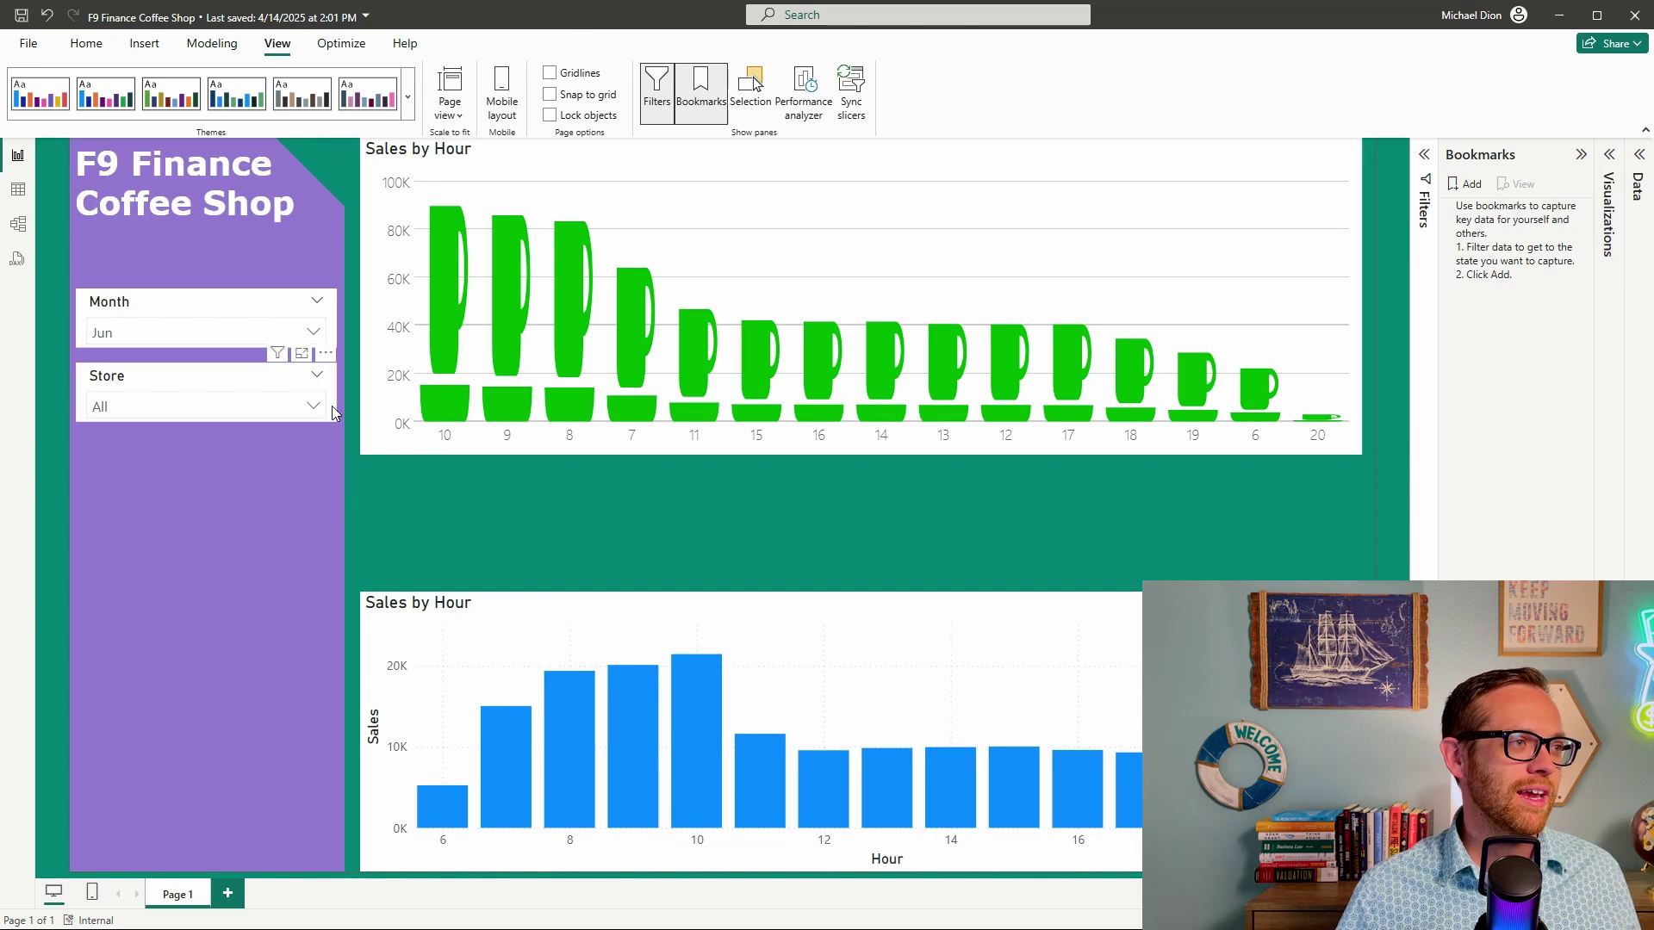
pyautogui.click(315, 406)
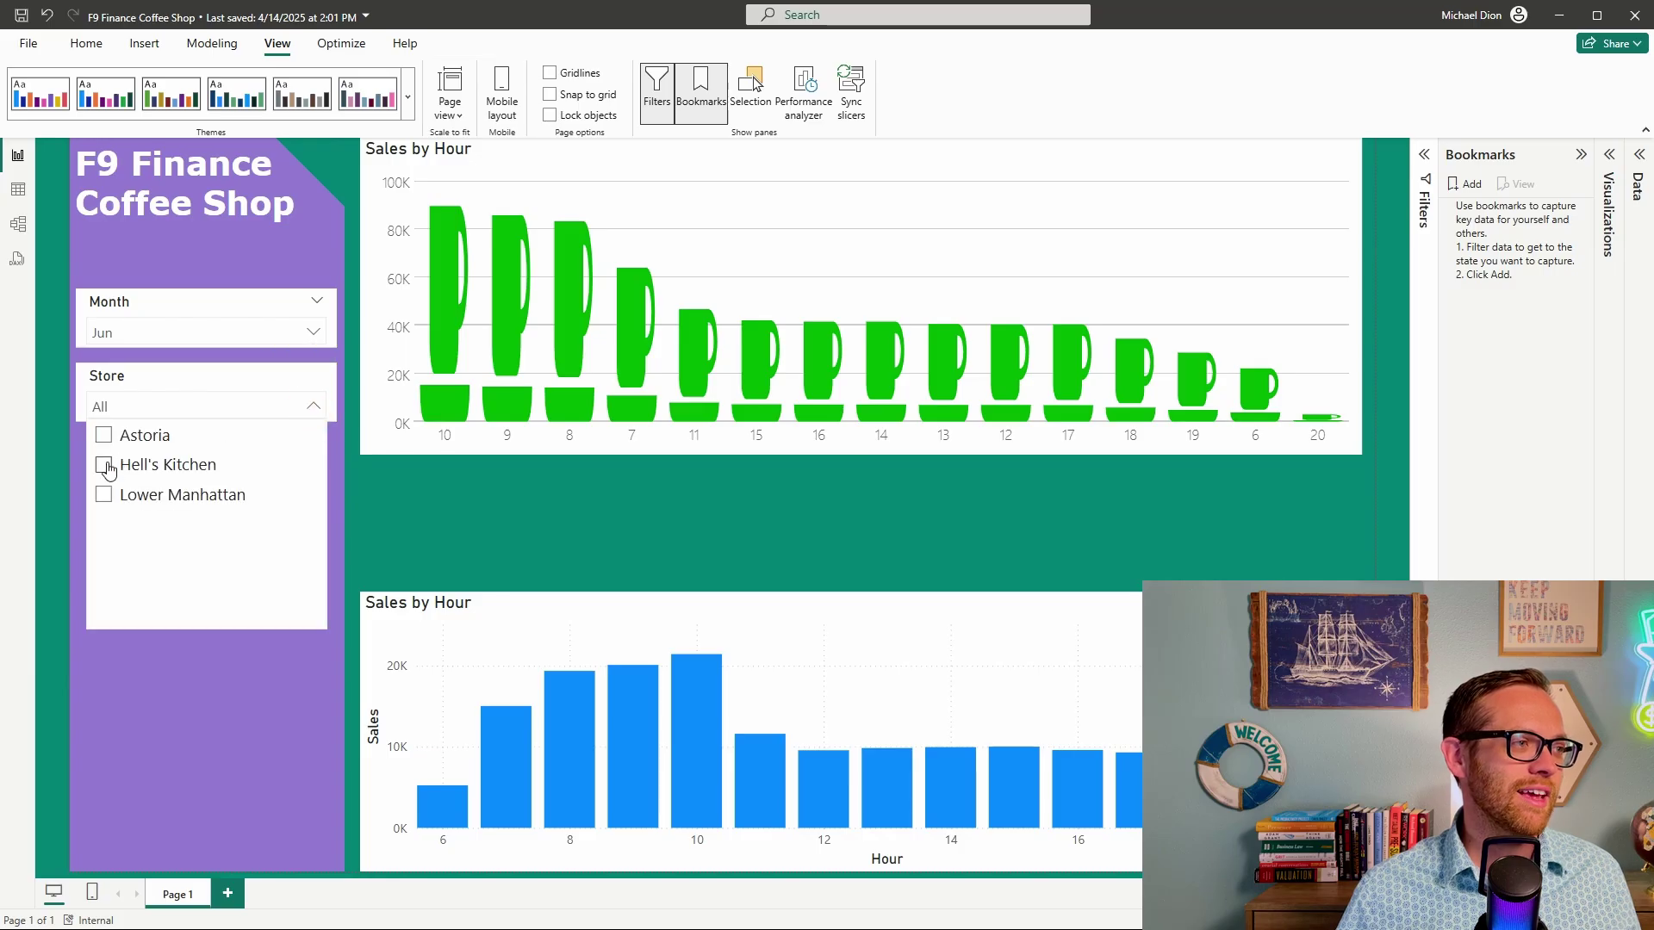
pyautogui.click(105, 466)
pyautogui.click(405, 514)
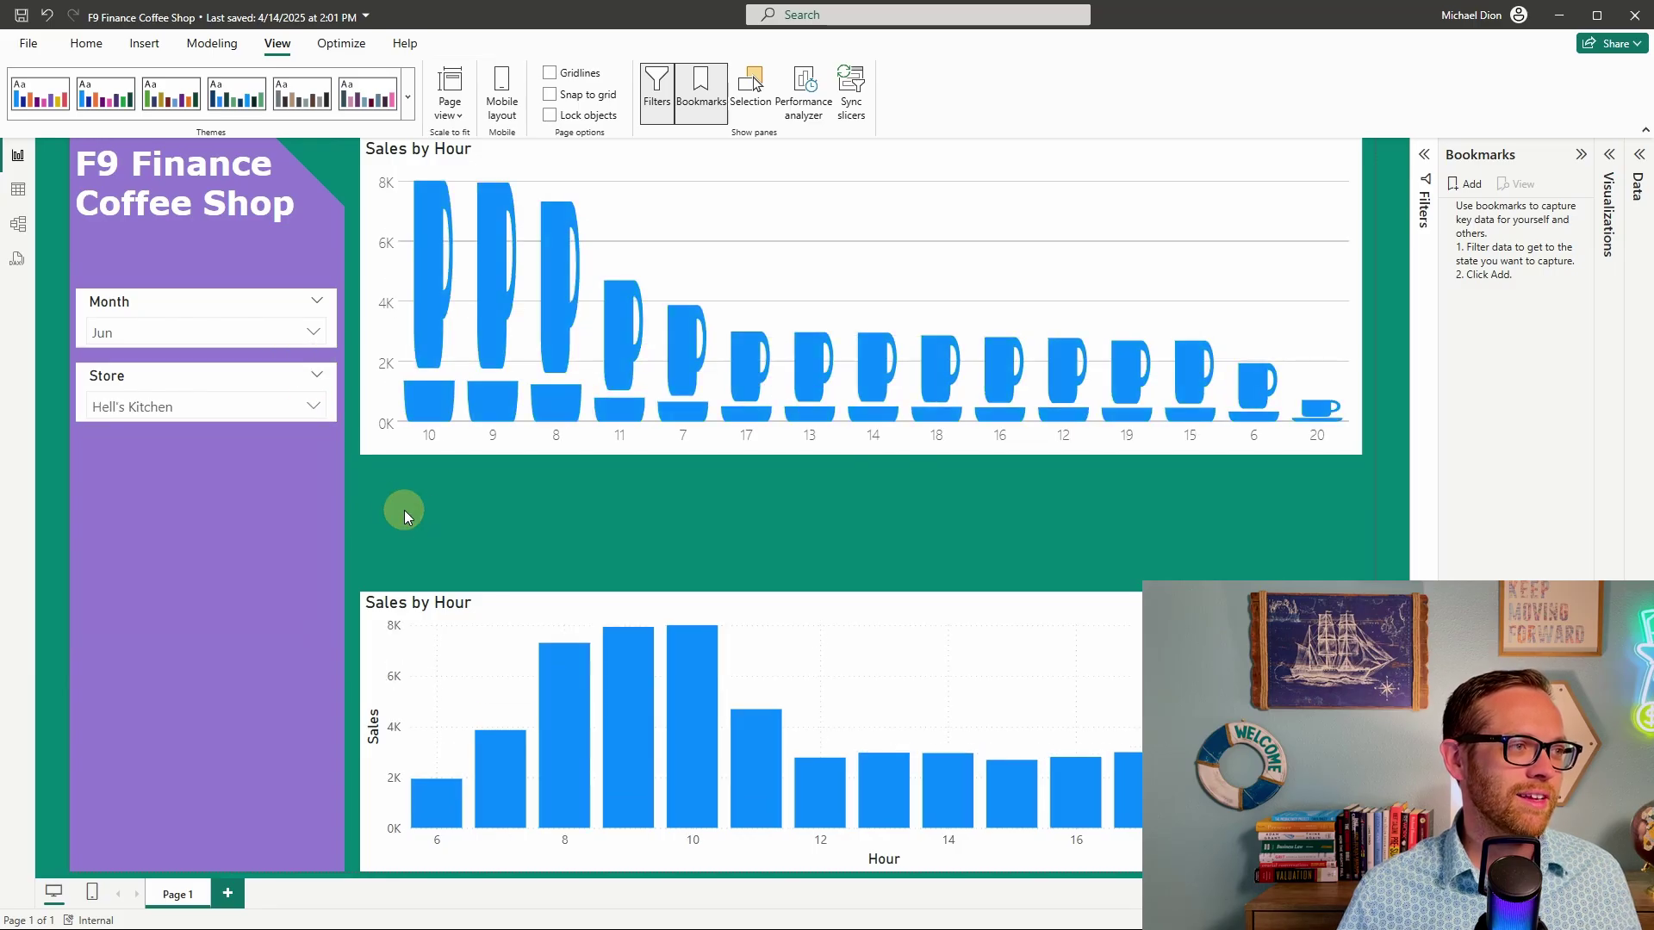
# Add a bookmark for this view and rename it 'Hell's Kitchen - June'
pyautogui.click(1452, 185)
pyautogui.click(1578, 210)
pyautogui.click(1489, 242)
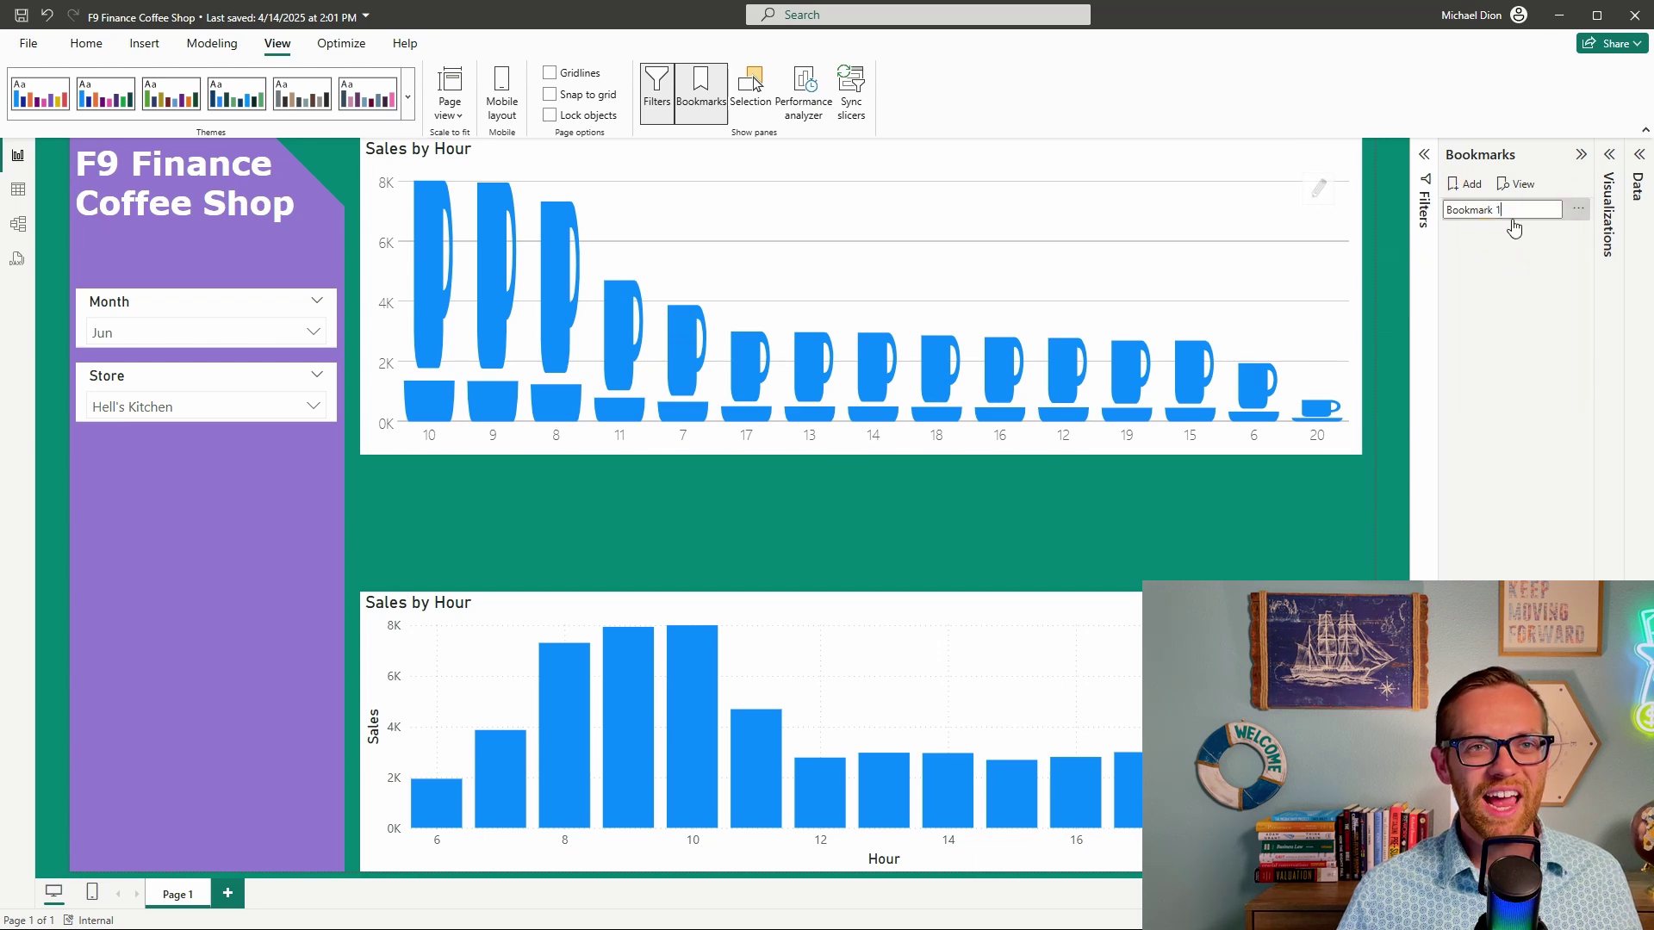
pyautogui.moveTo(1505, 210); pyautogui.dragTo(1387, 228)
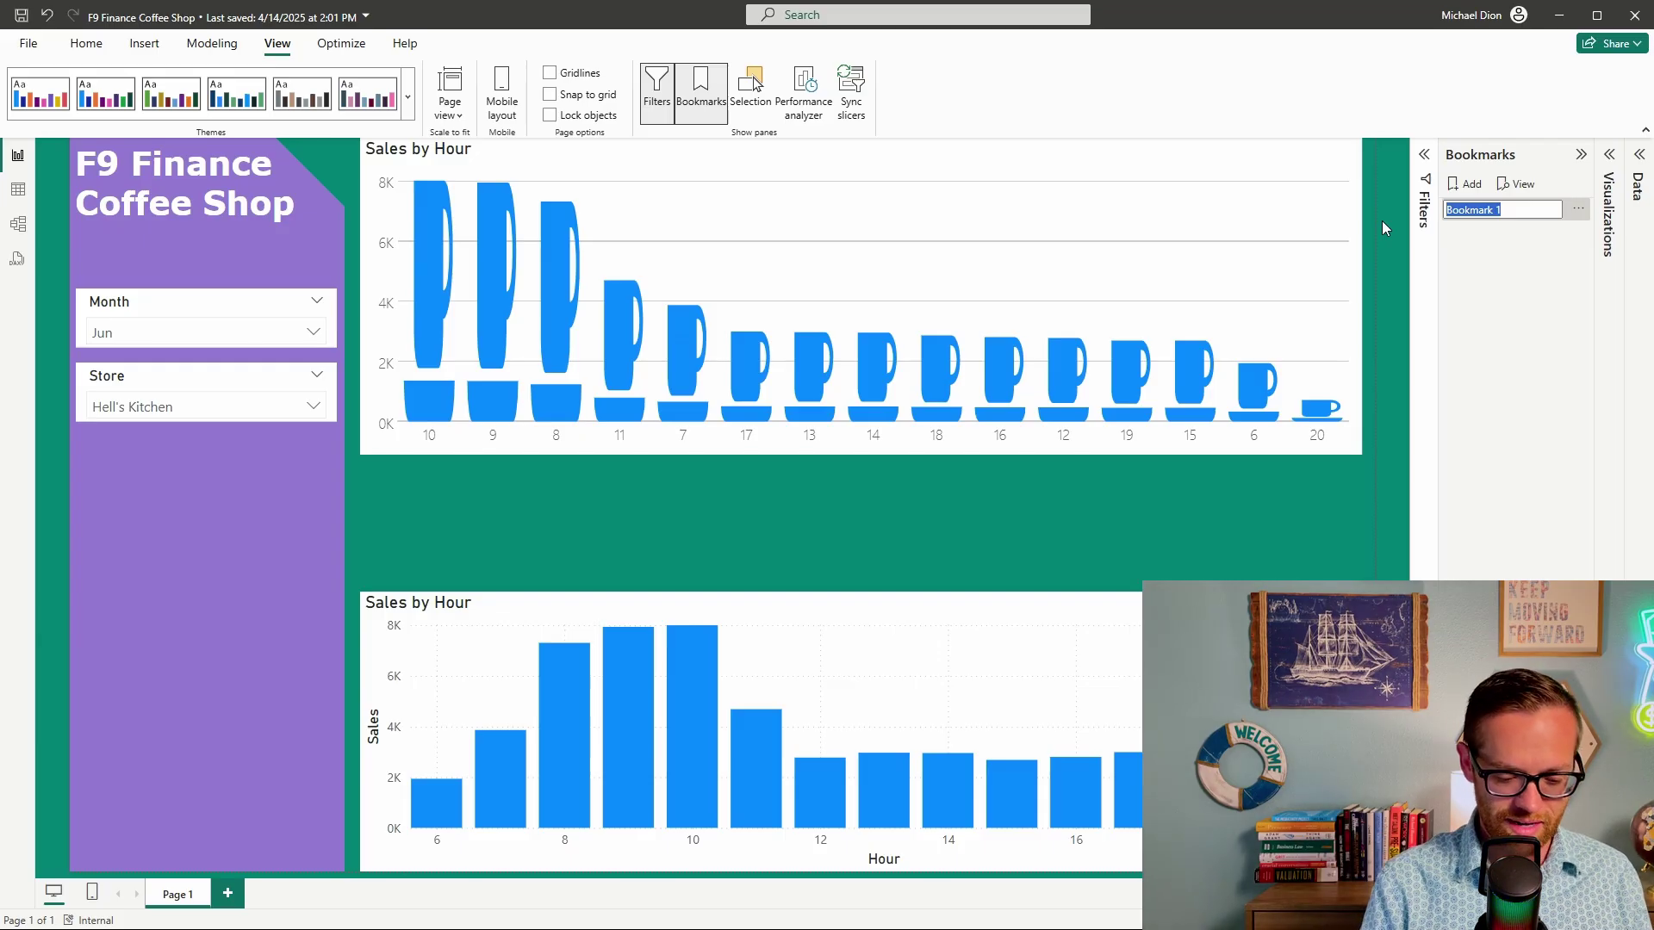
pyautogui.write('Hell')
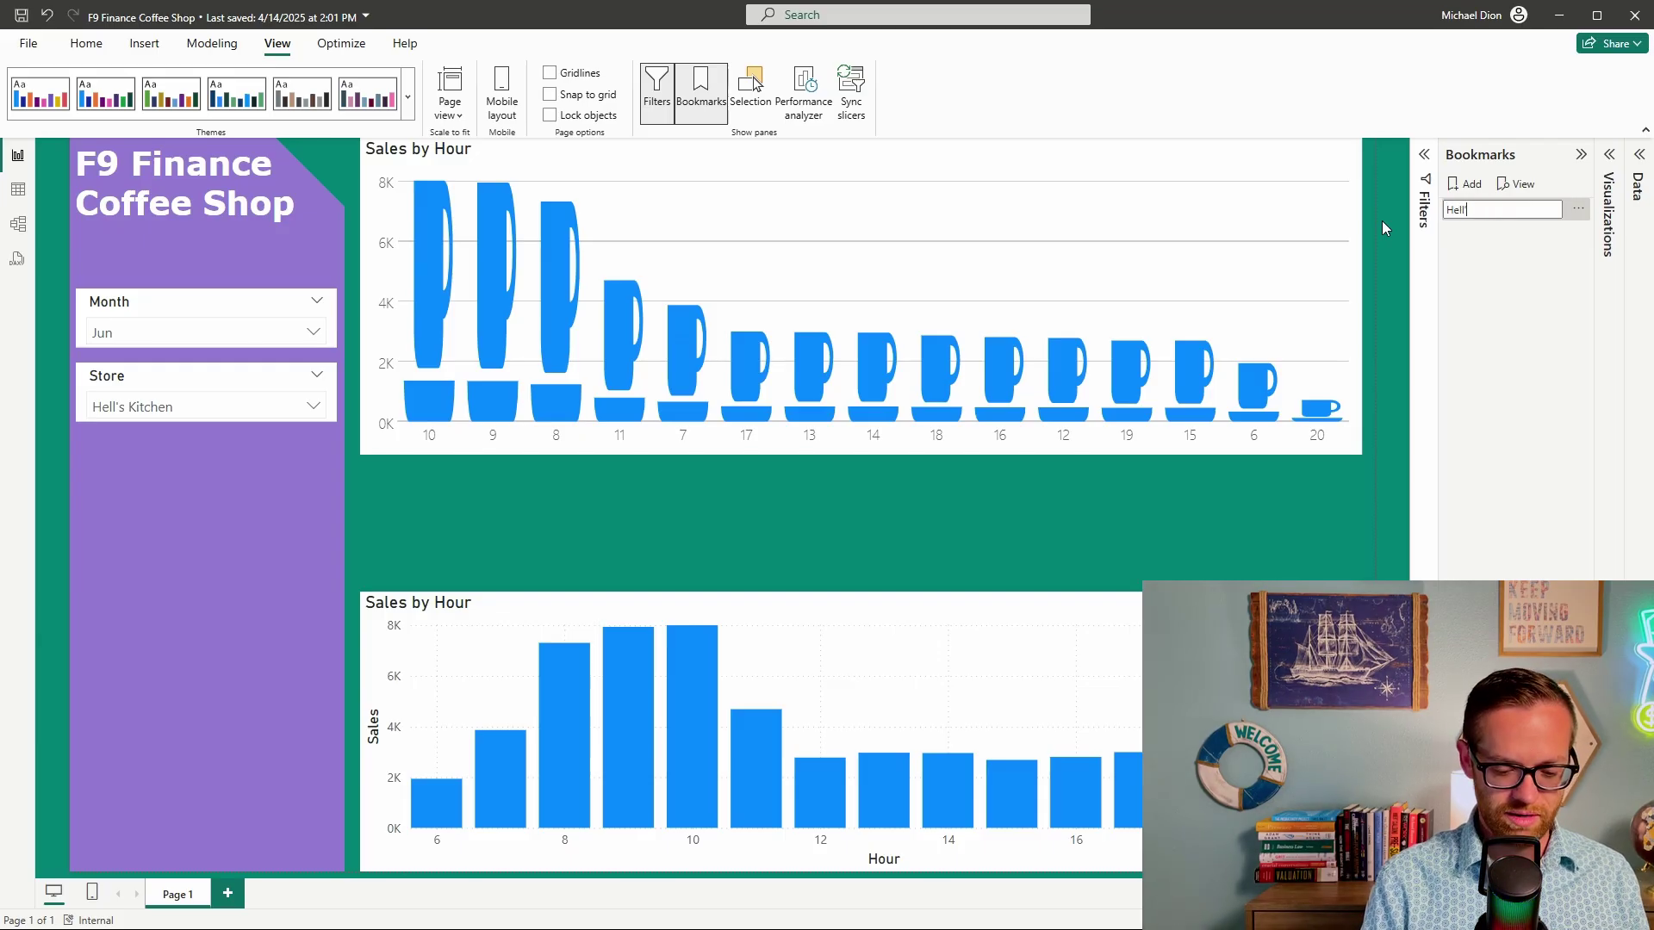
pyautogui.write("'s Kitchen - June")
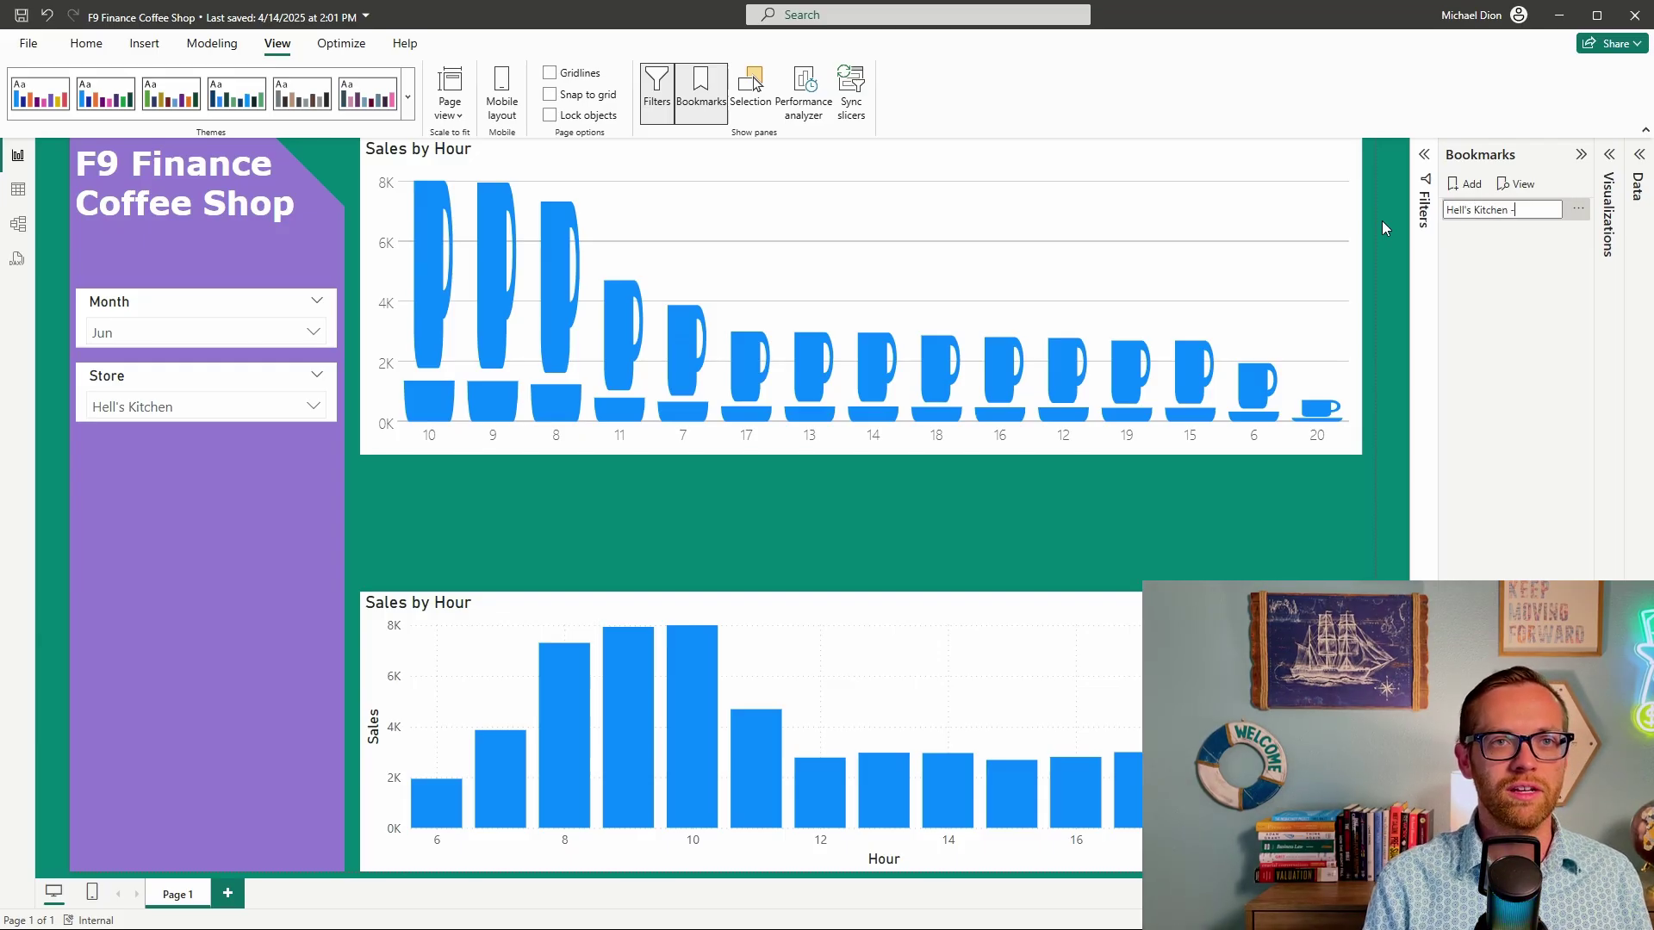
pyautogui.press('Return')
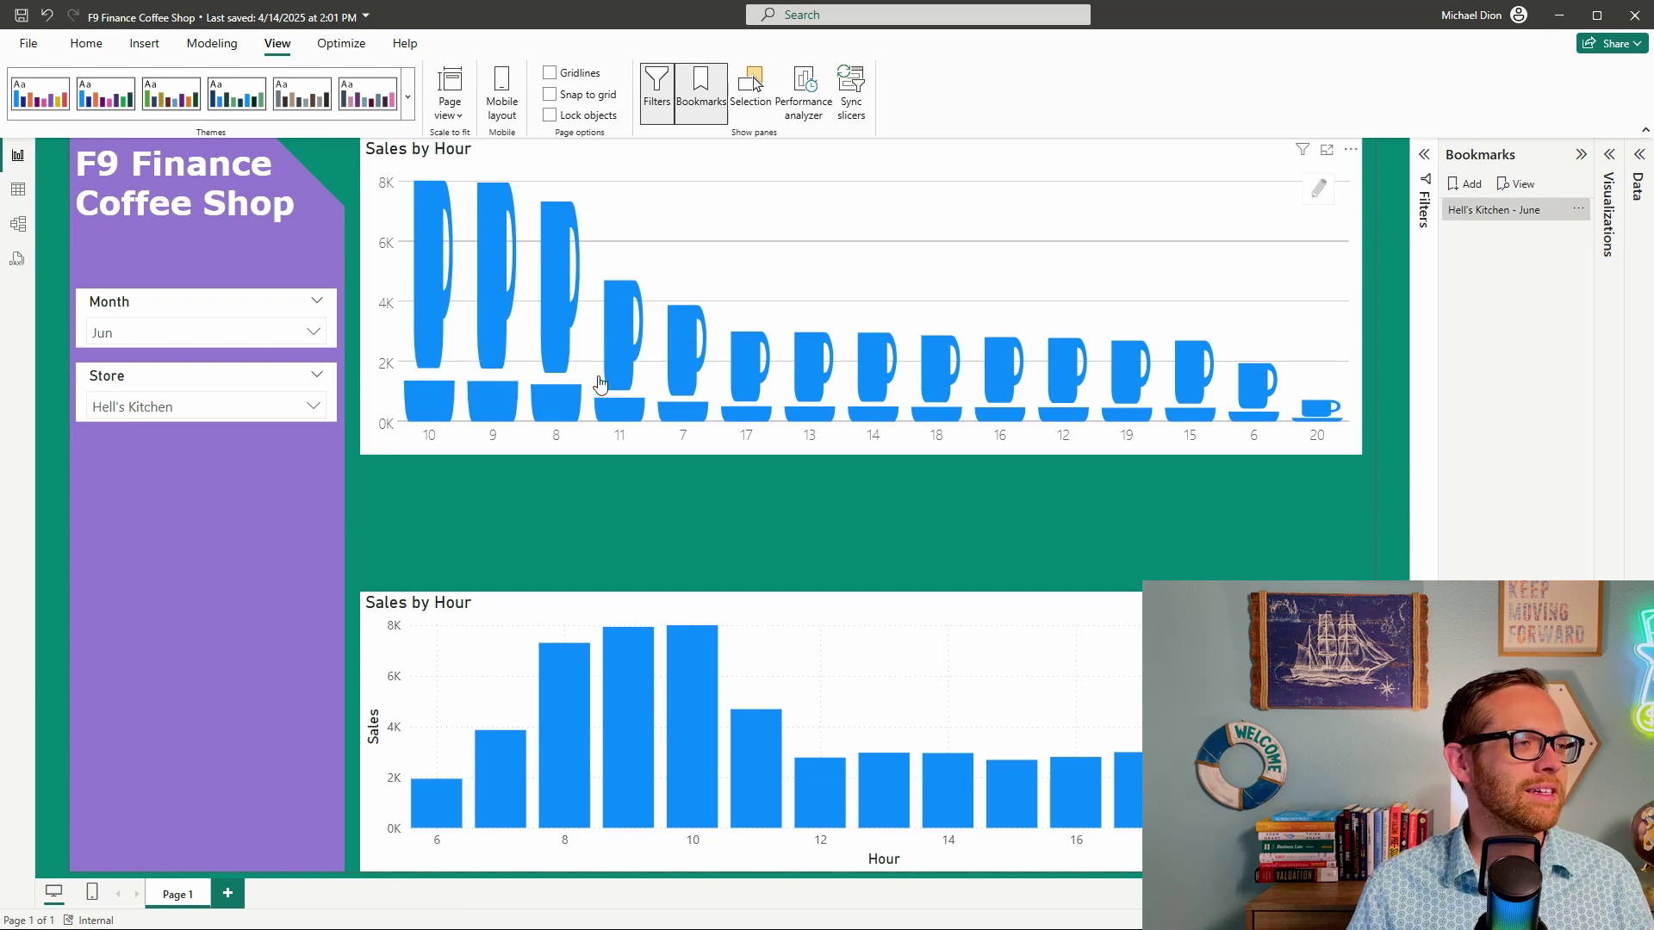
# Switch the slicers to Mar and Lower Manhattan
pyautogui.click(313, 331)
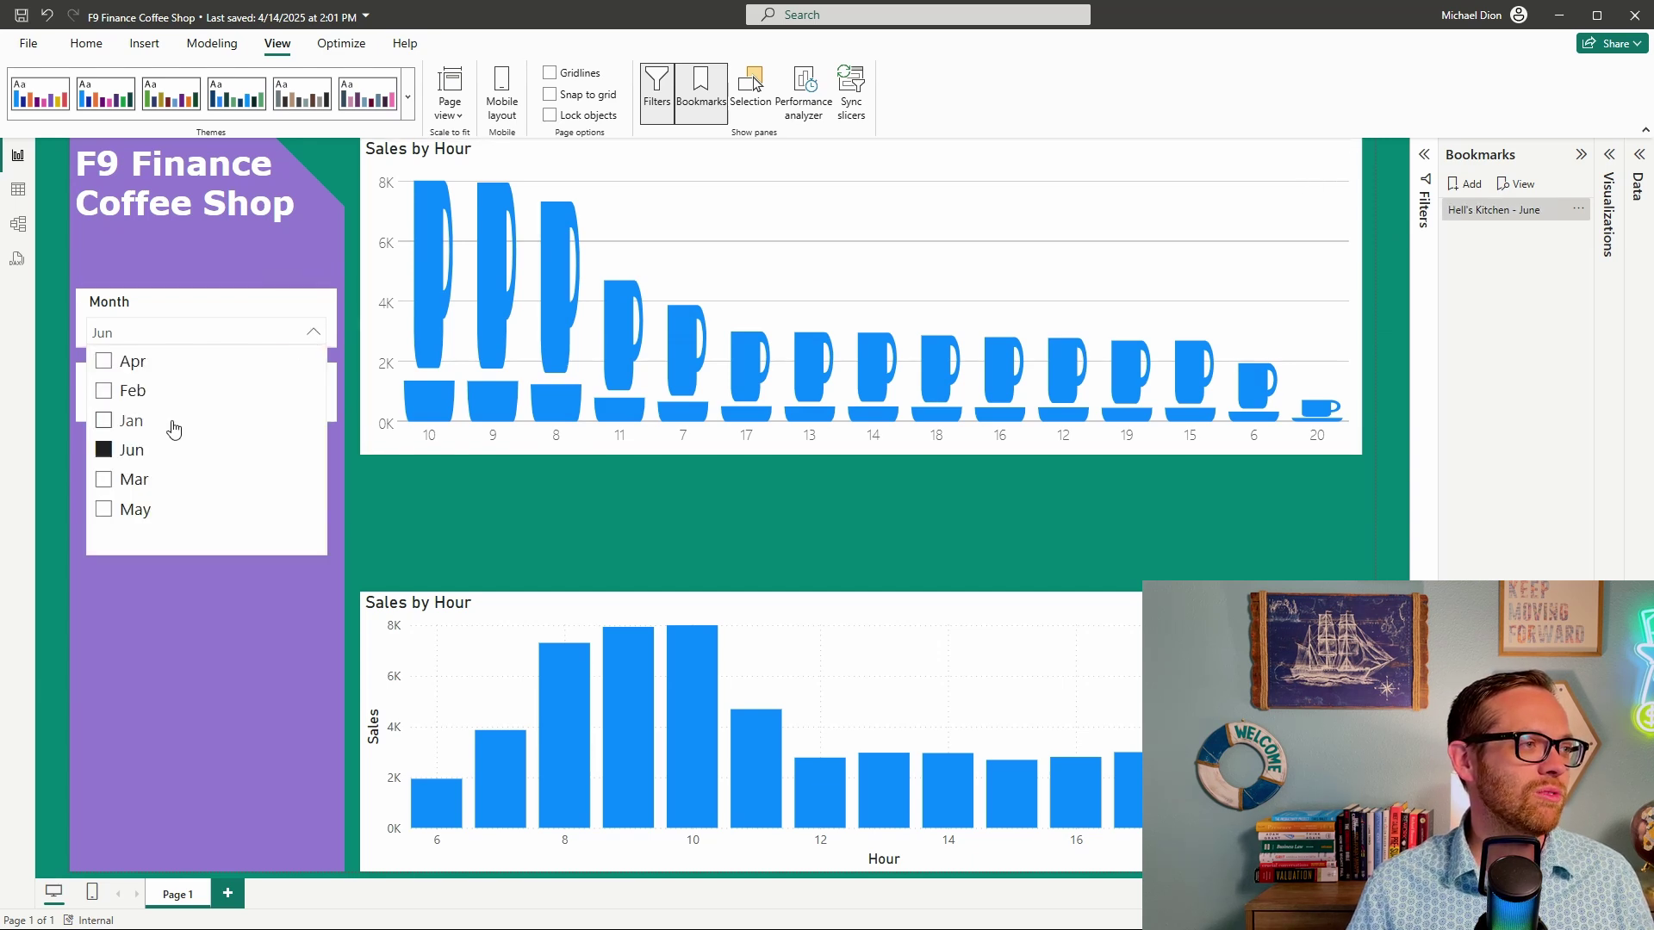
pyautogui.click(102, 484)
pyautogui.click(164, 582)
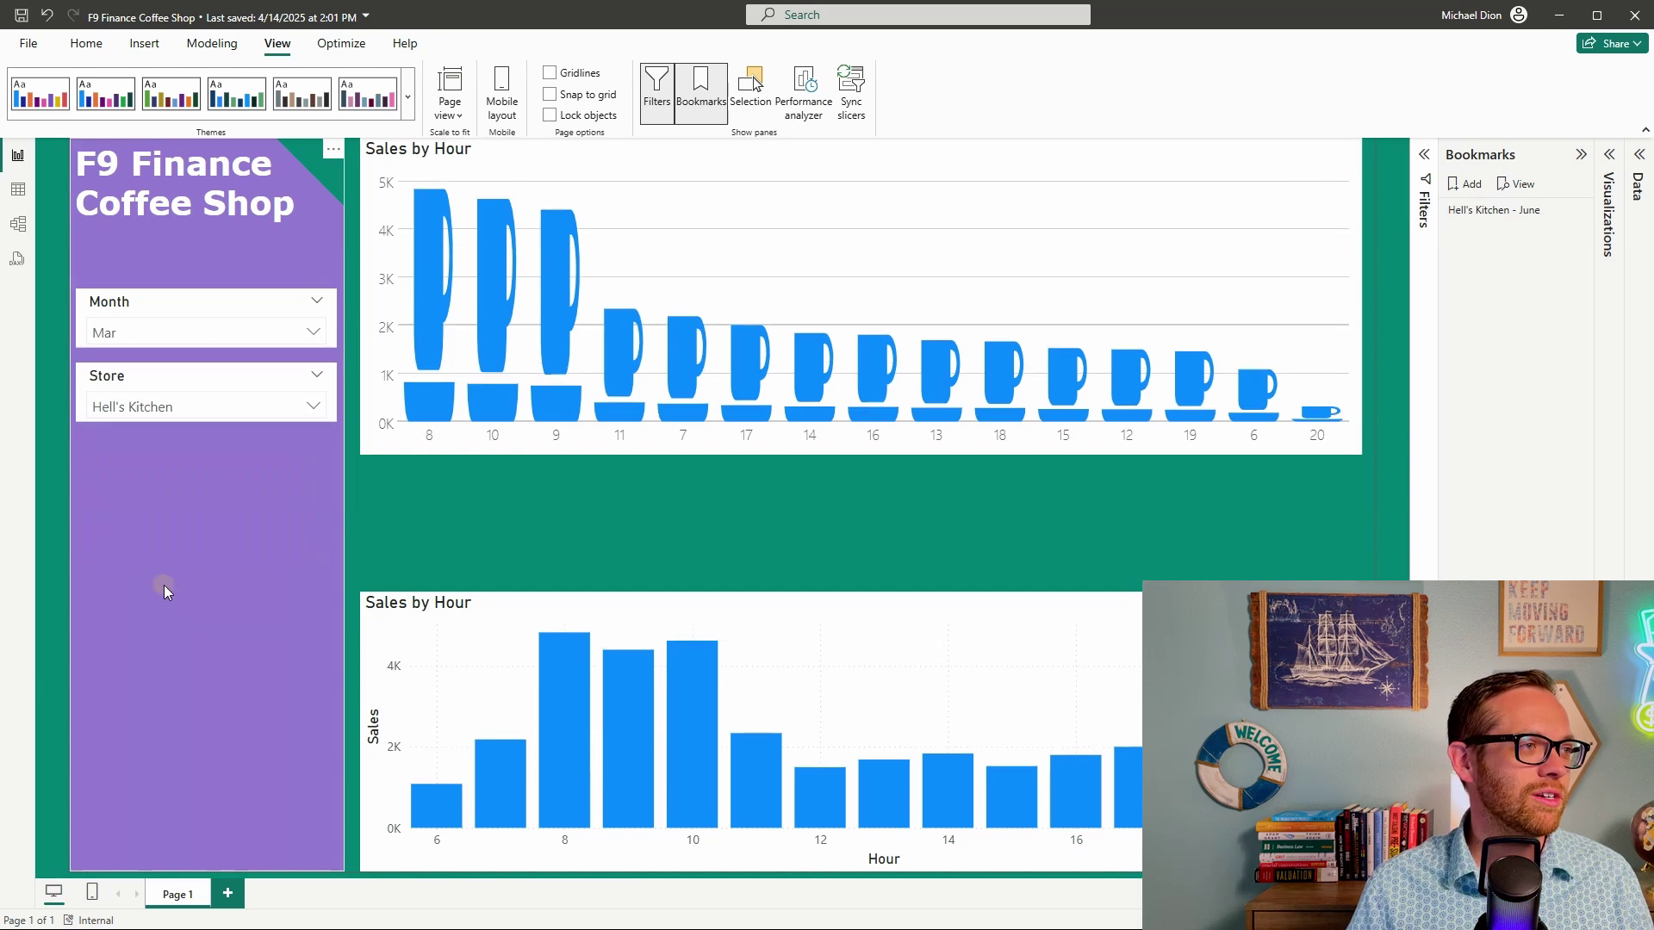
pyautogui.click(354, 480)
pyautogui.click(314, 407)
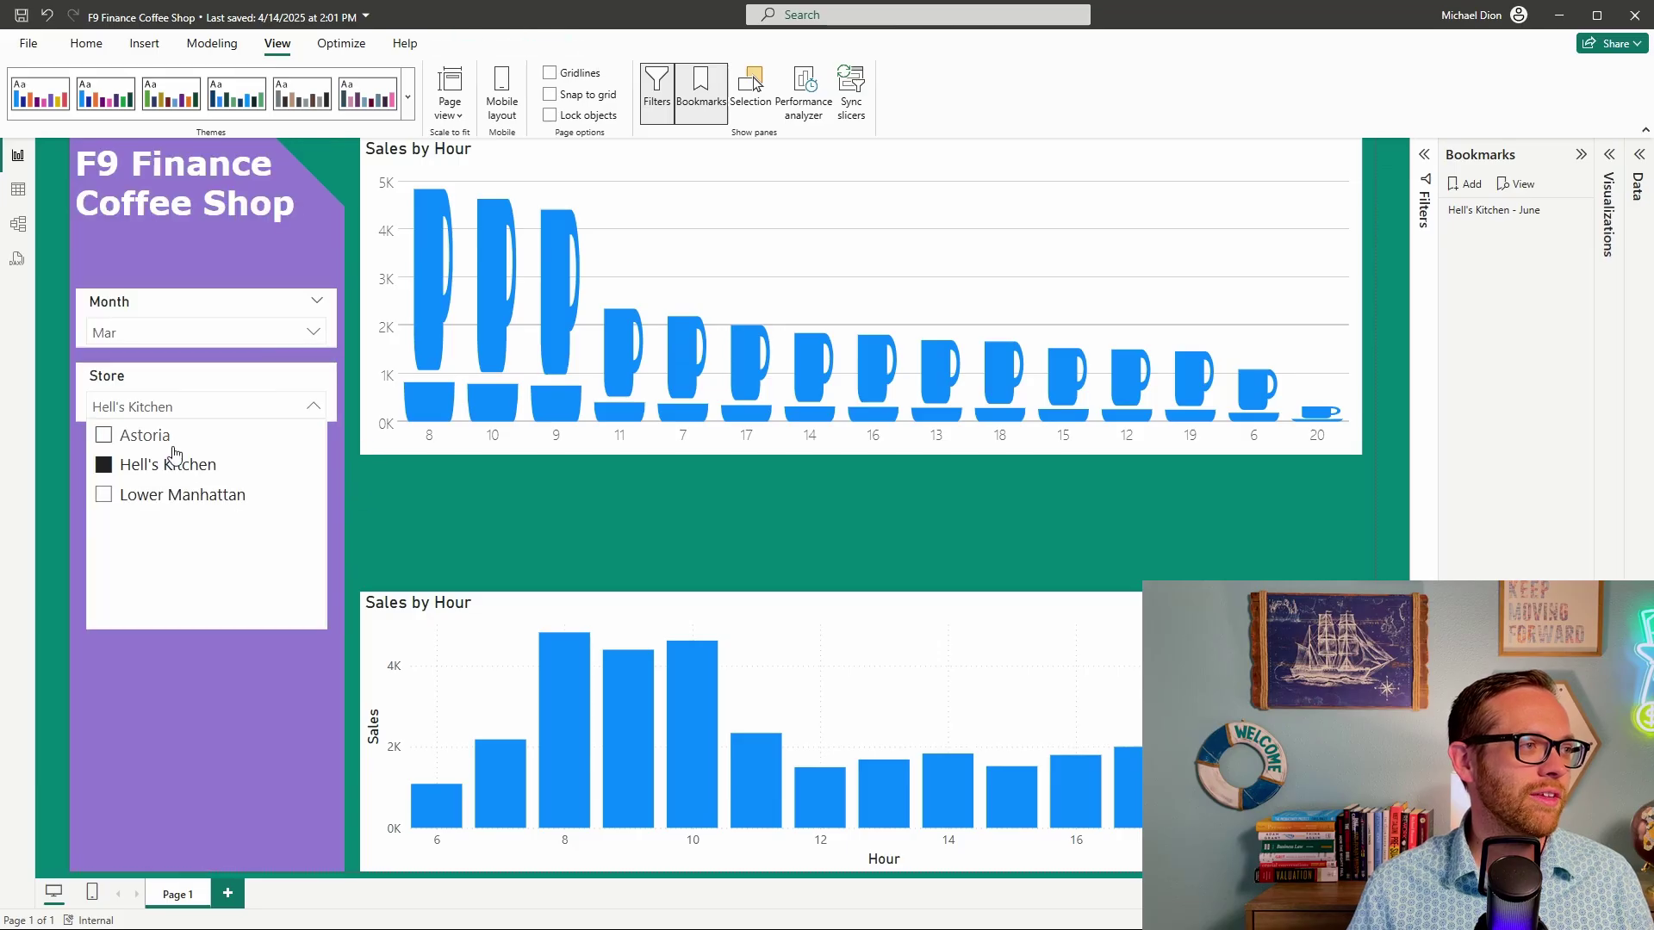
pyautogui.click(105, 494)
pyautogui.click(363, 505)
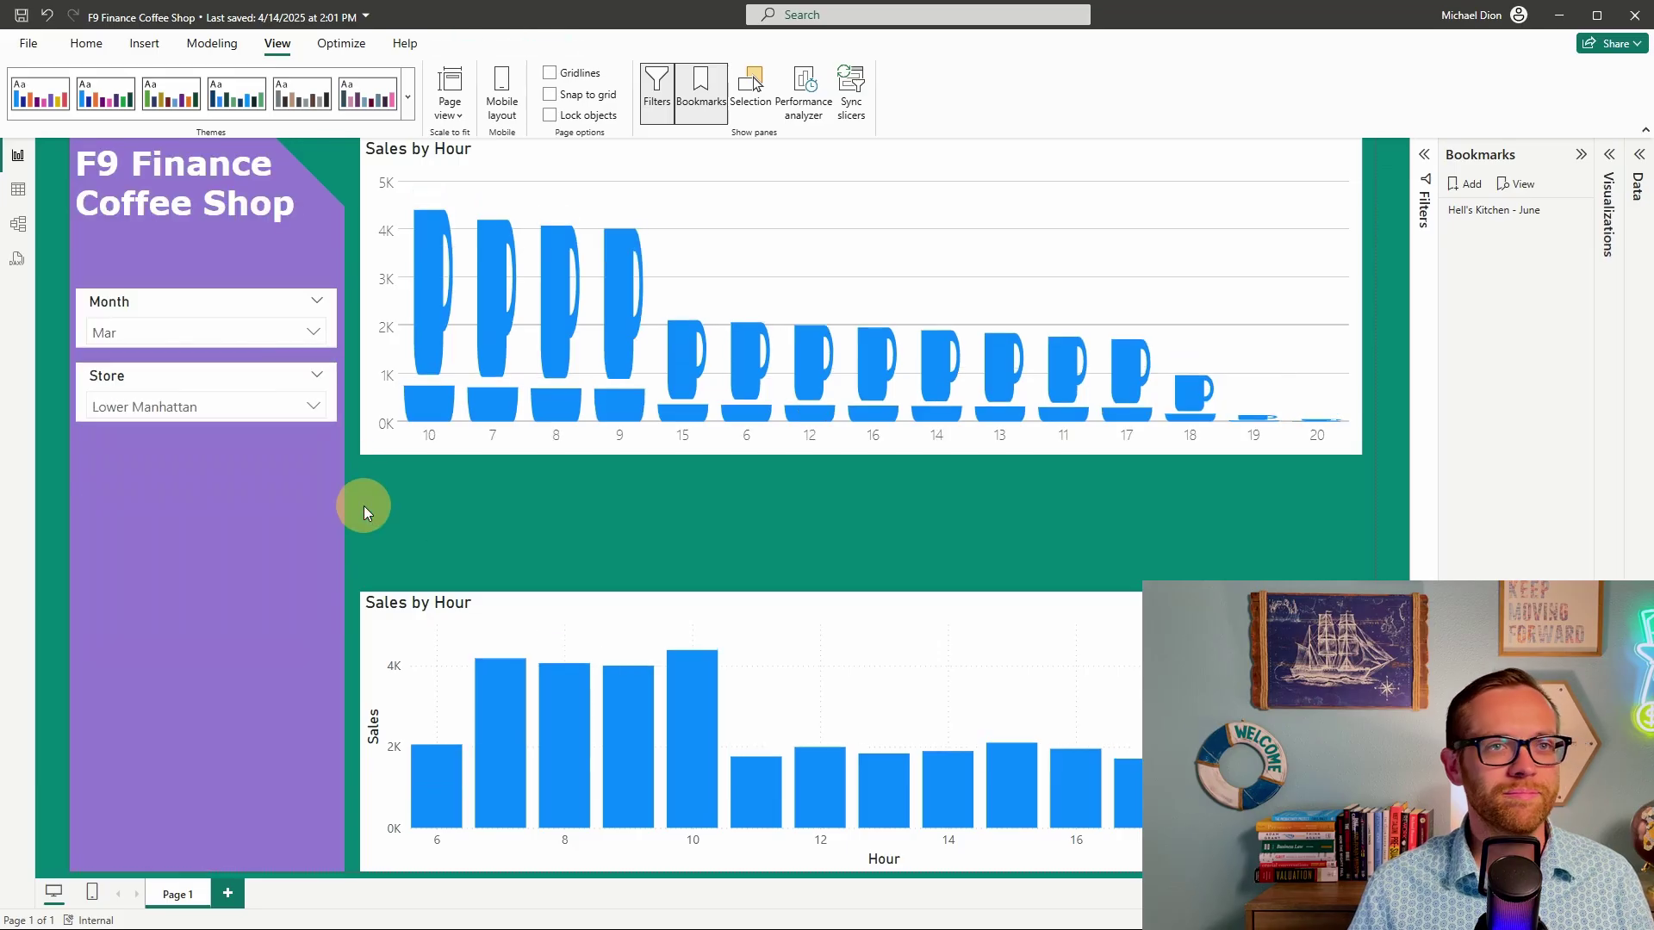
# Add a second bookmark named 'Lower Manhattan - March' and test both bookmarks
pyautogui.click(1465, 184)
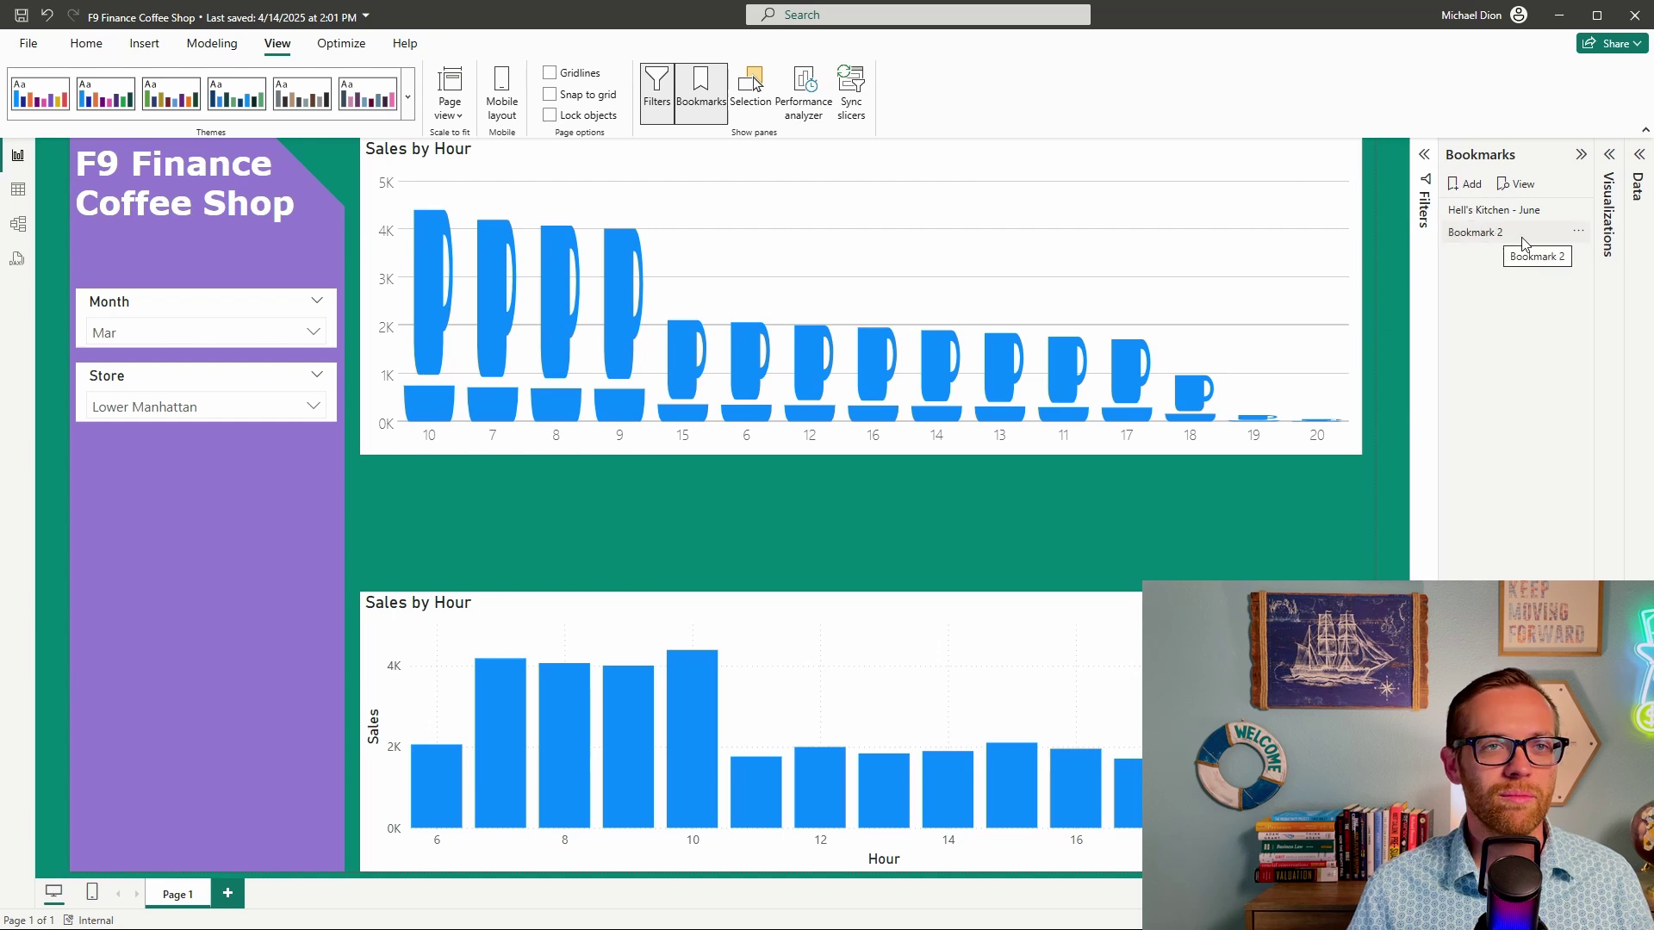
pyautogui.click(1578, 231)
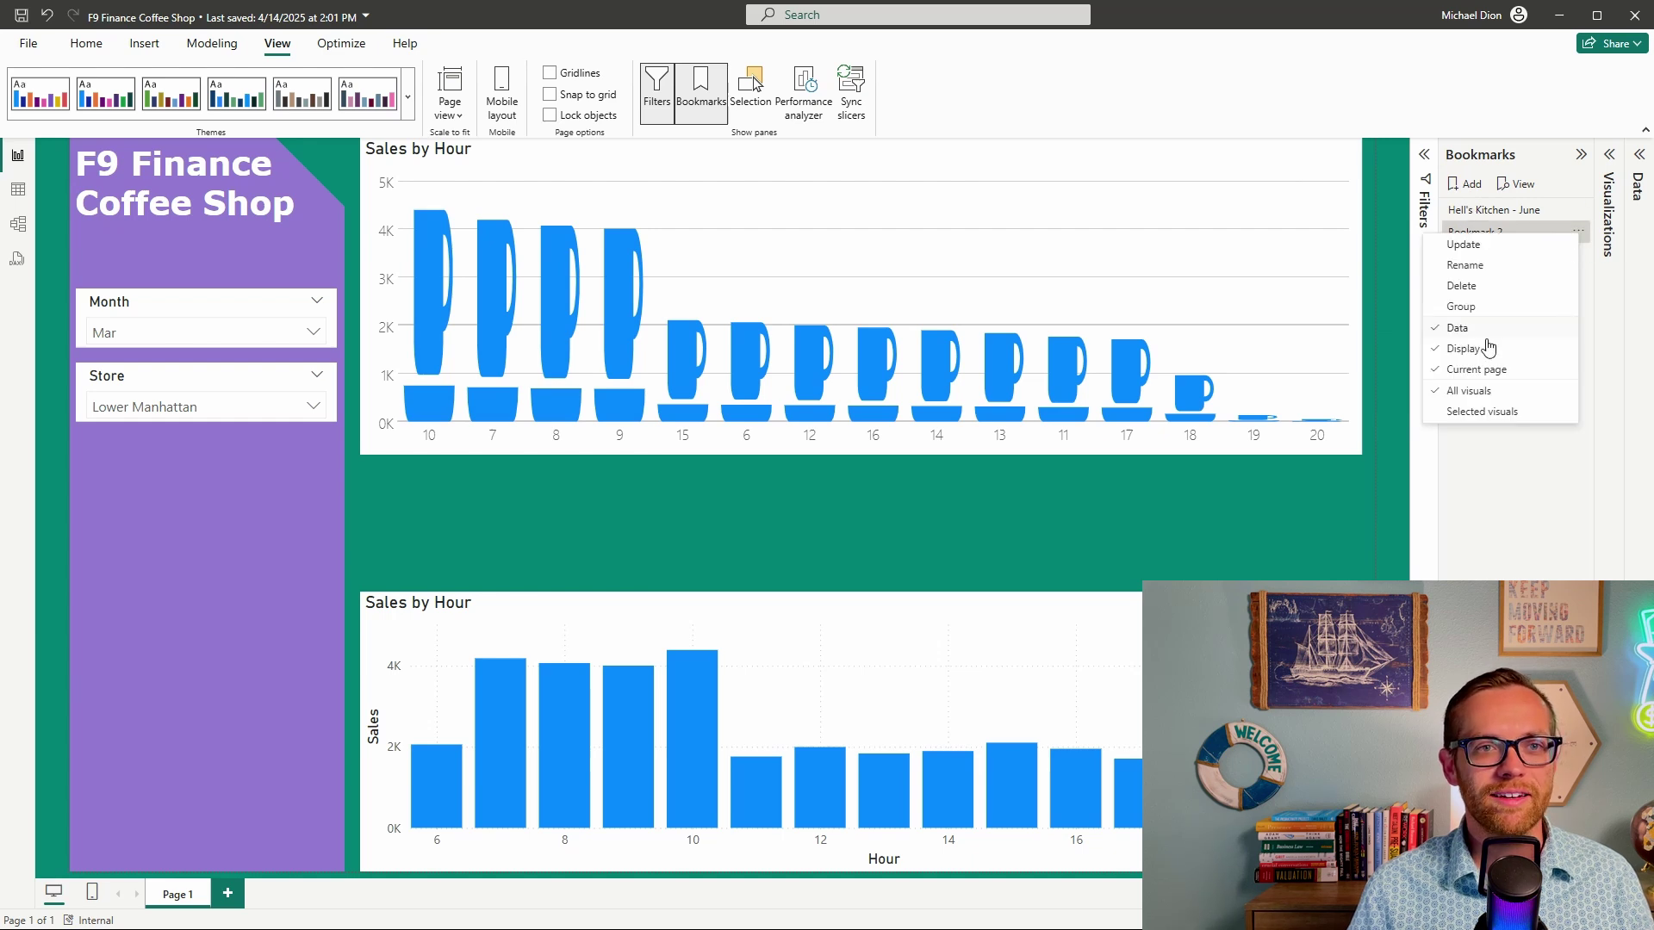
pyautogui.click(1485, 265)
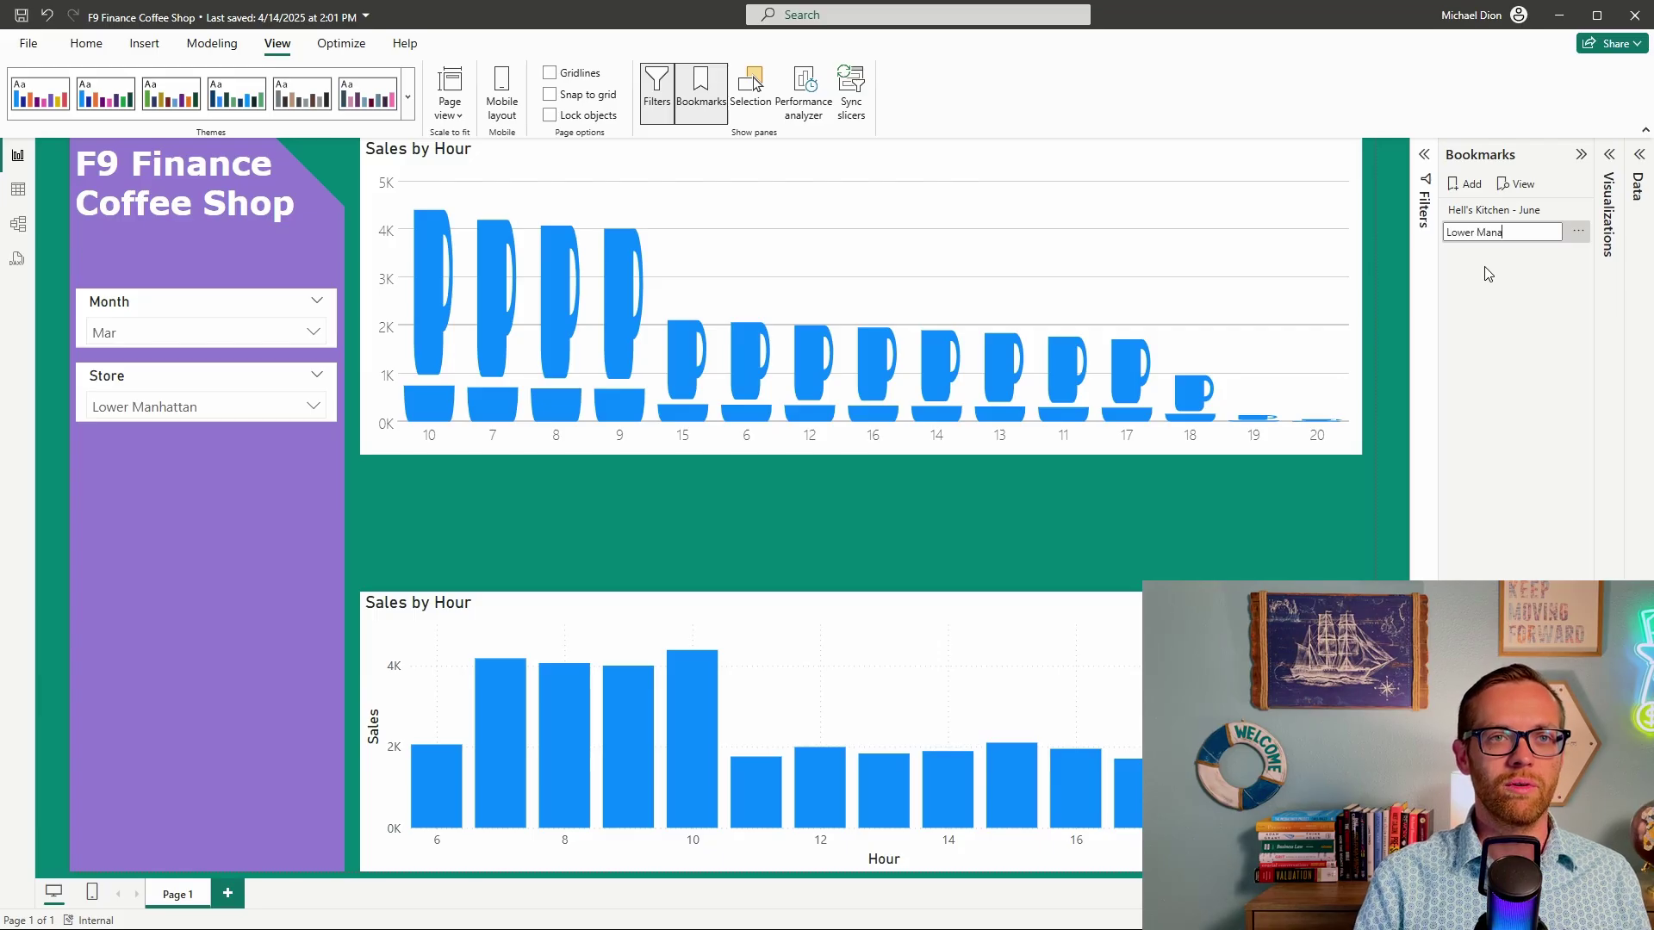
pyautogui.write('Lower Manhattan ')
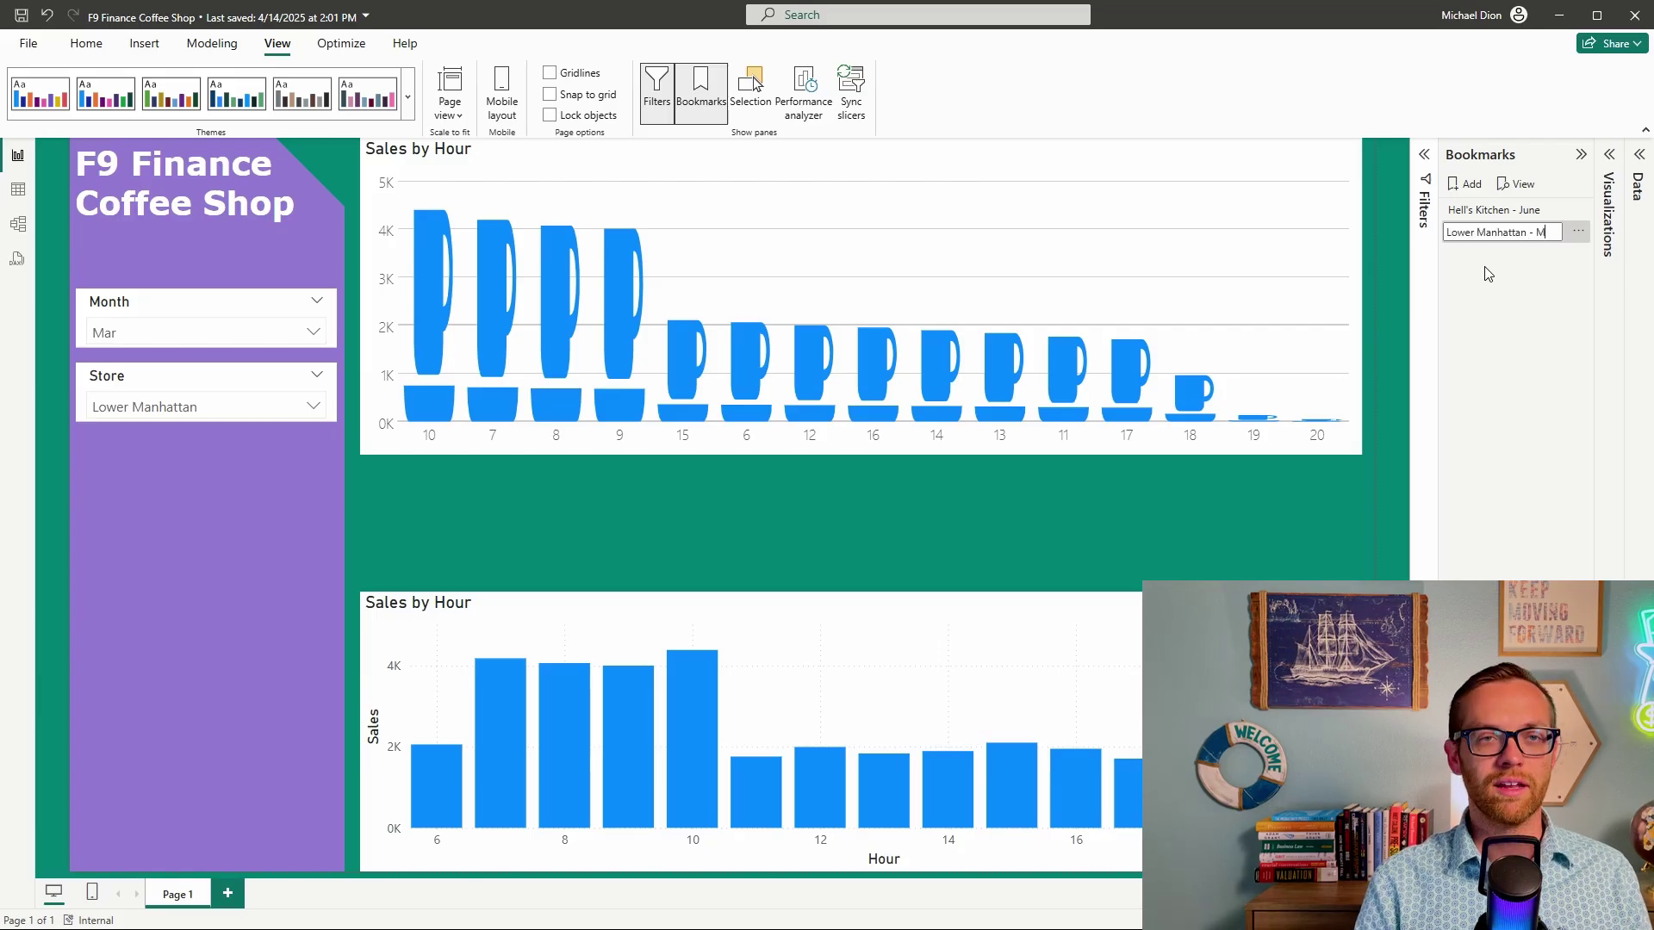
pyautogui.write('- March')
pyautogui.press('Return')
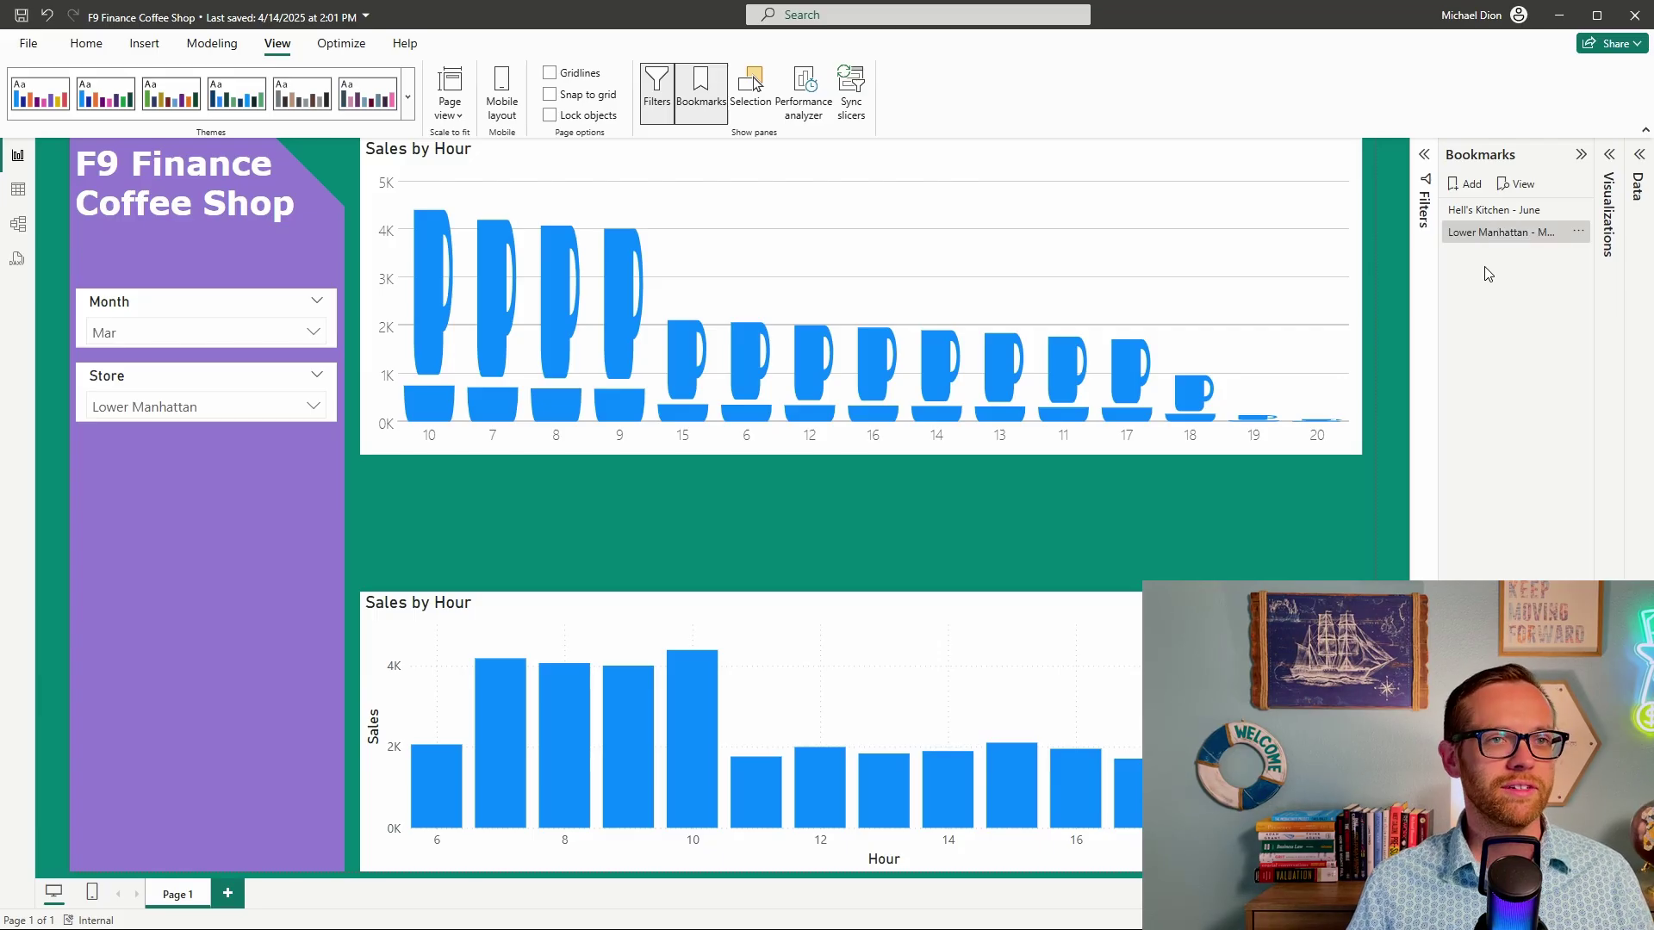
pyautogui.click(1495, 214)
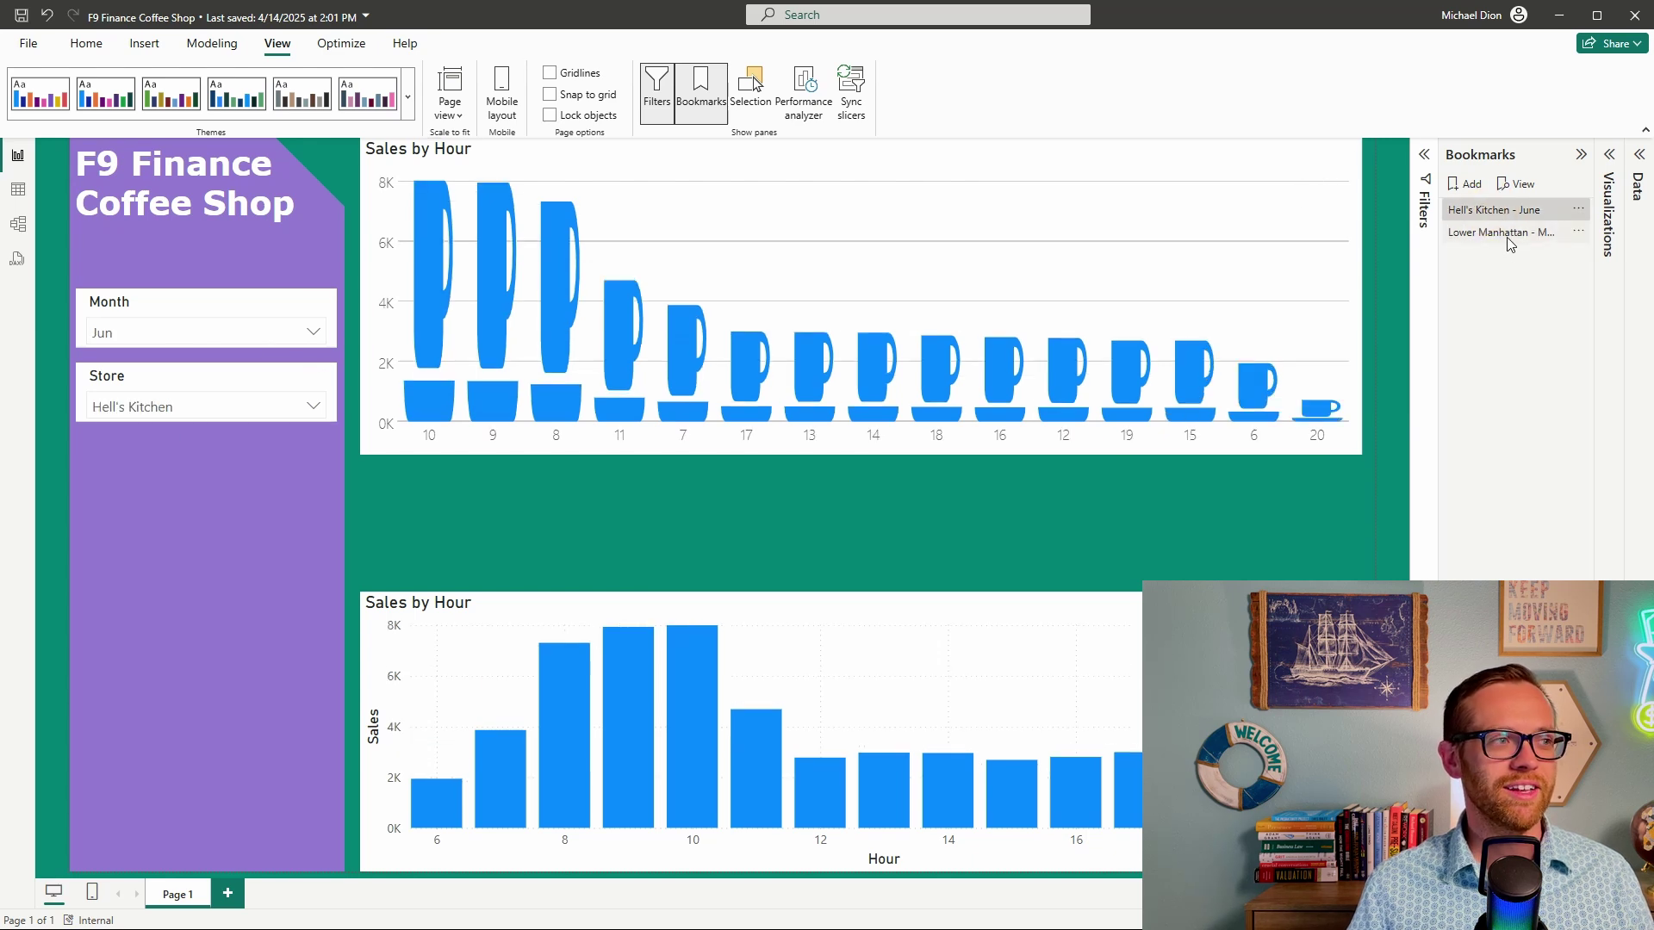
pyautogui.click(1551, 232)
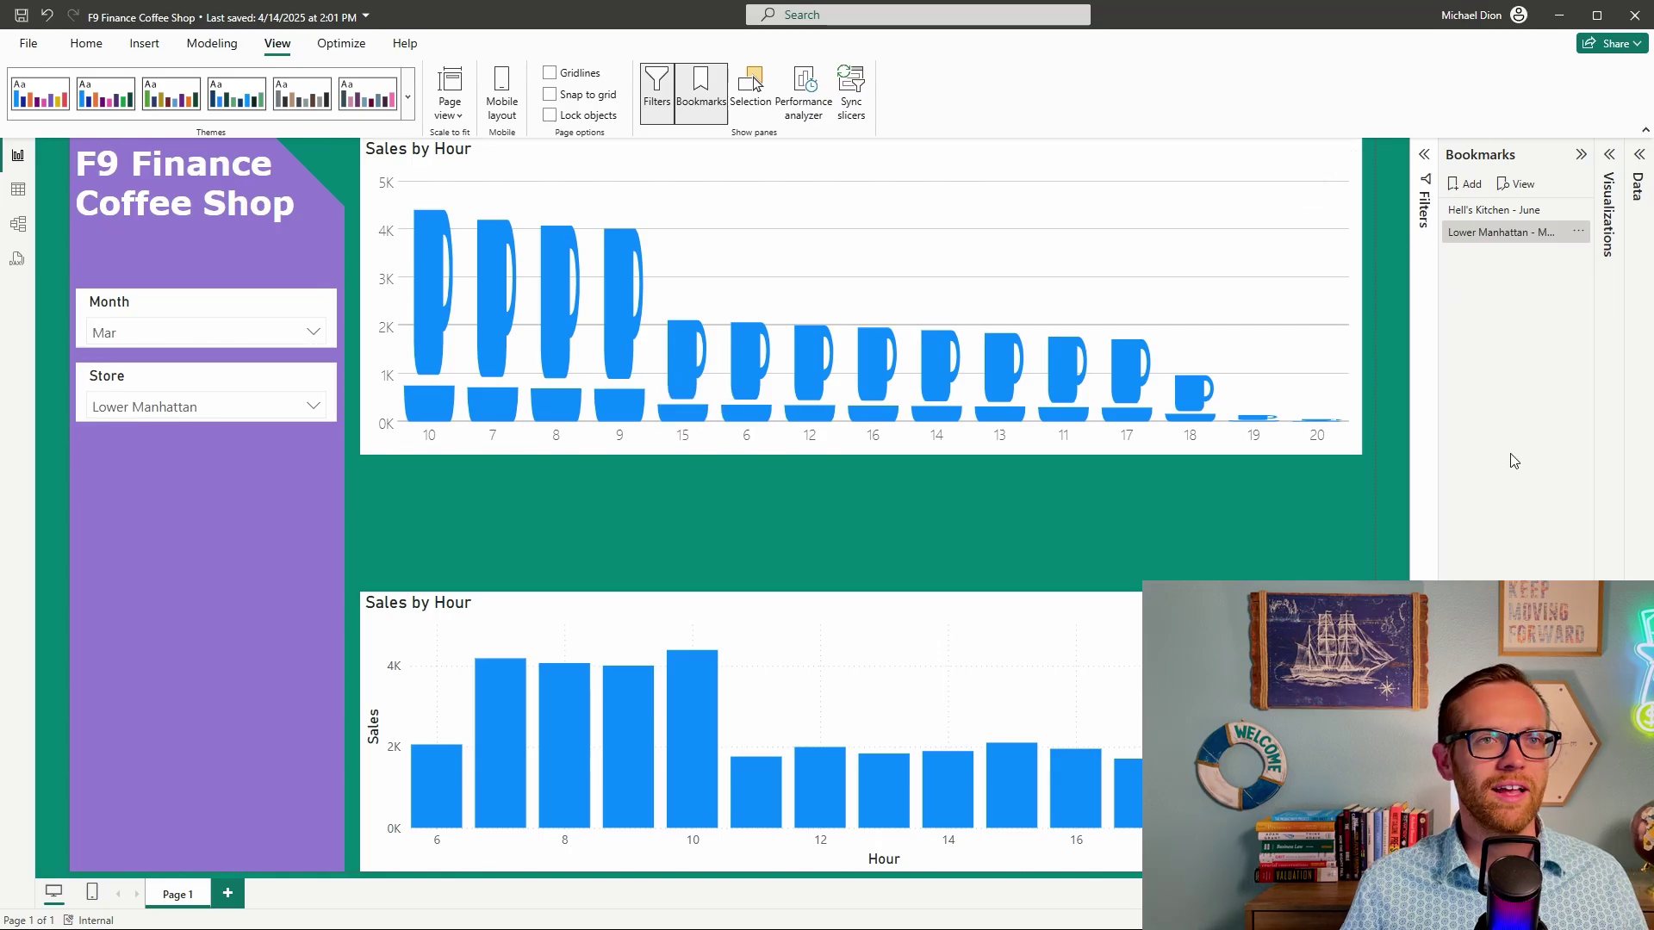
# Insert a bookmark navigator and place it, narrower and taller, under the slicers
pyautogui.click(144, 45)
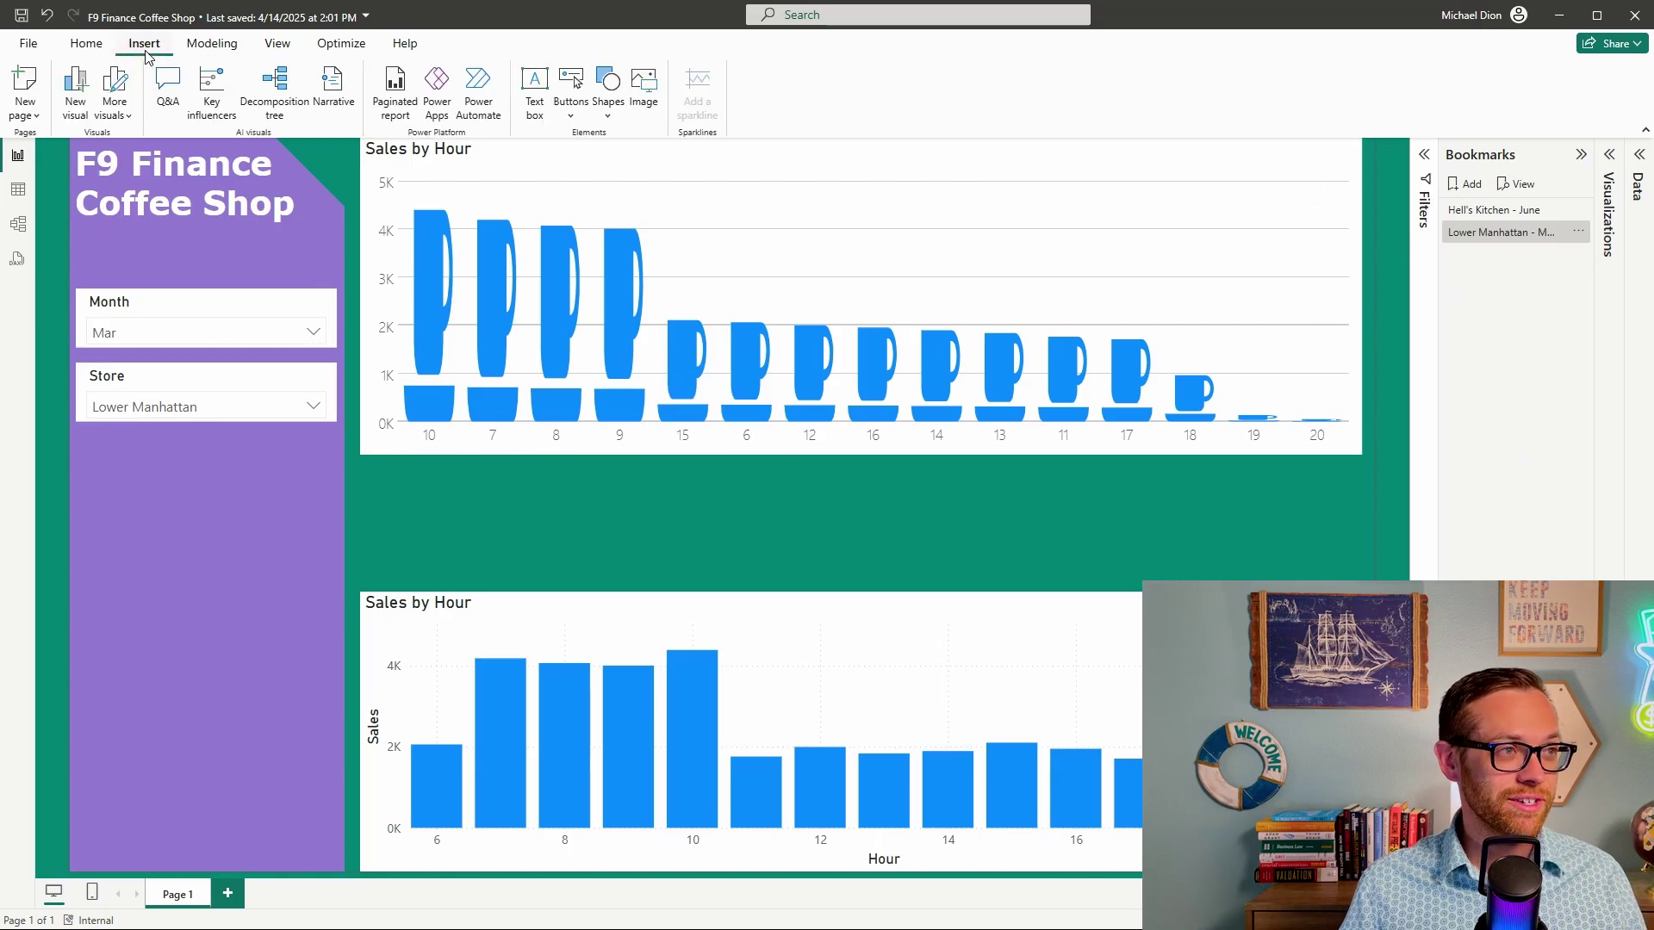
pyautogui.click(572, 102)
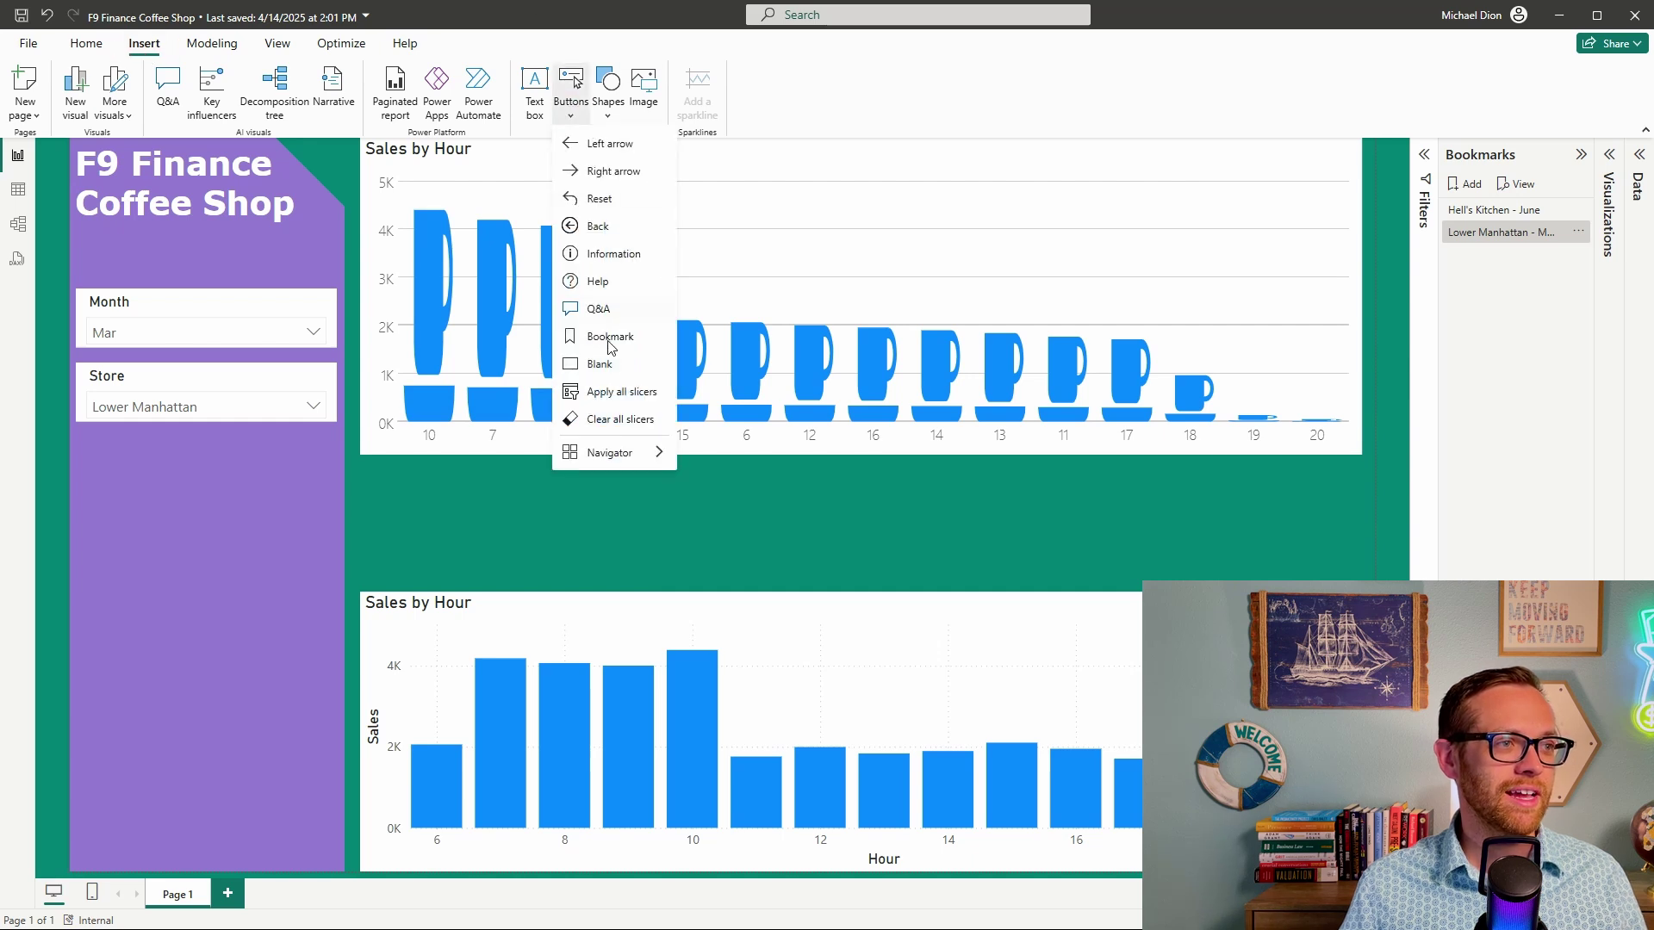
pyautogui.moveTo(626, 455)
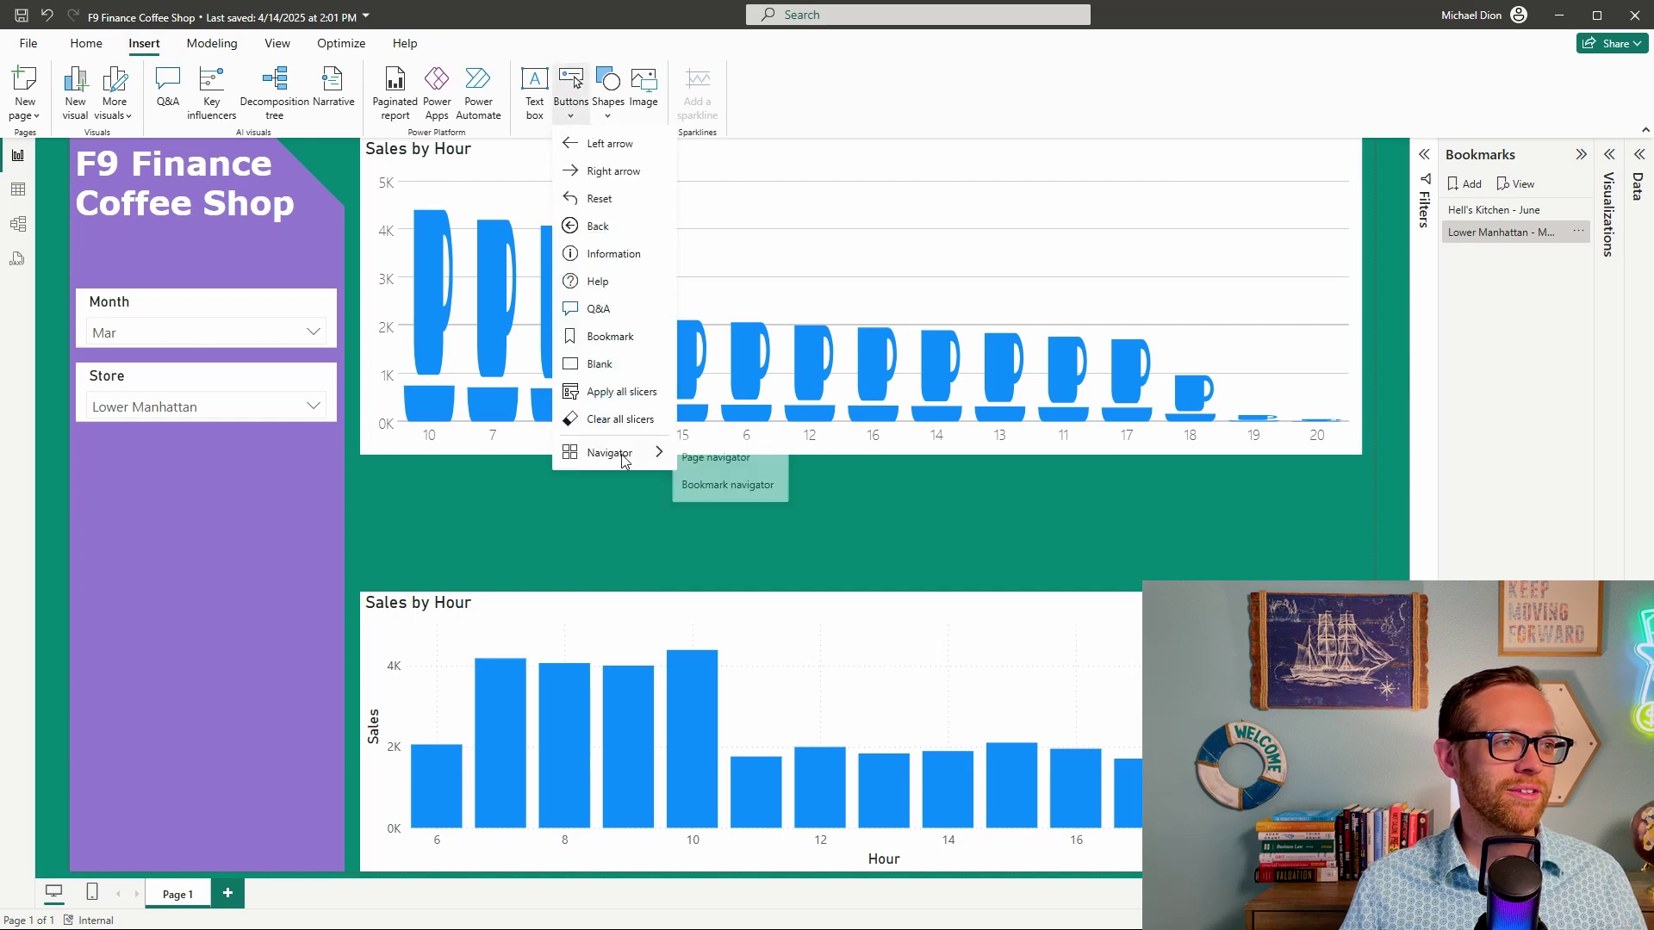
pyautogui.click(742, 487)
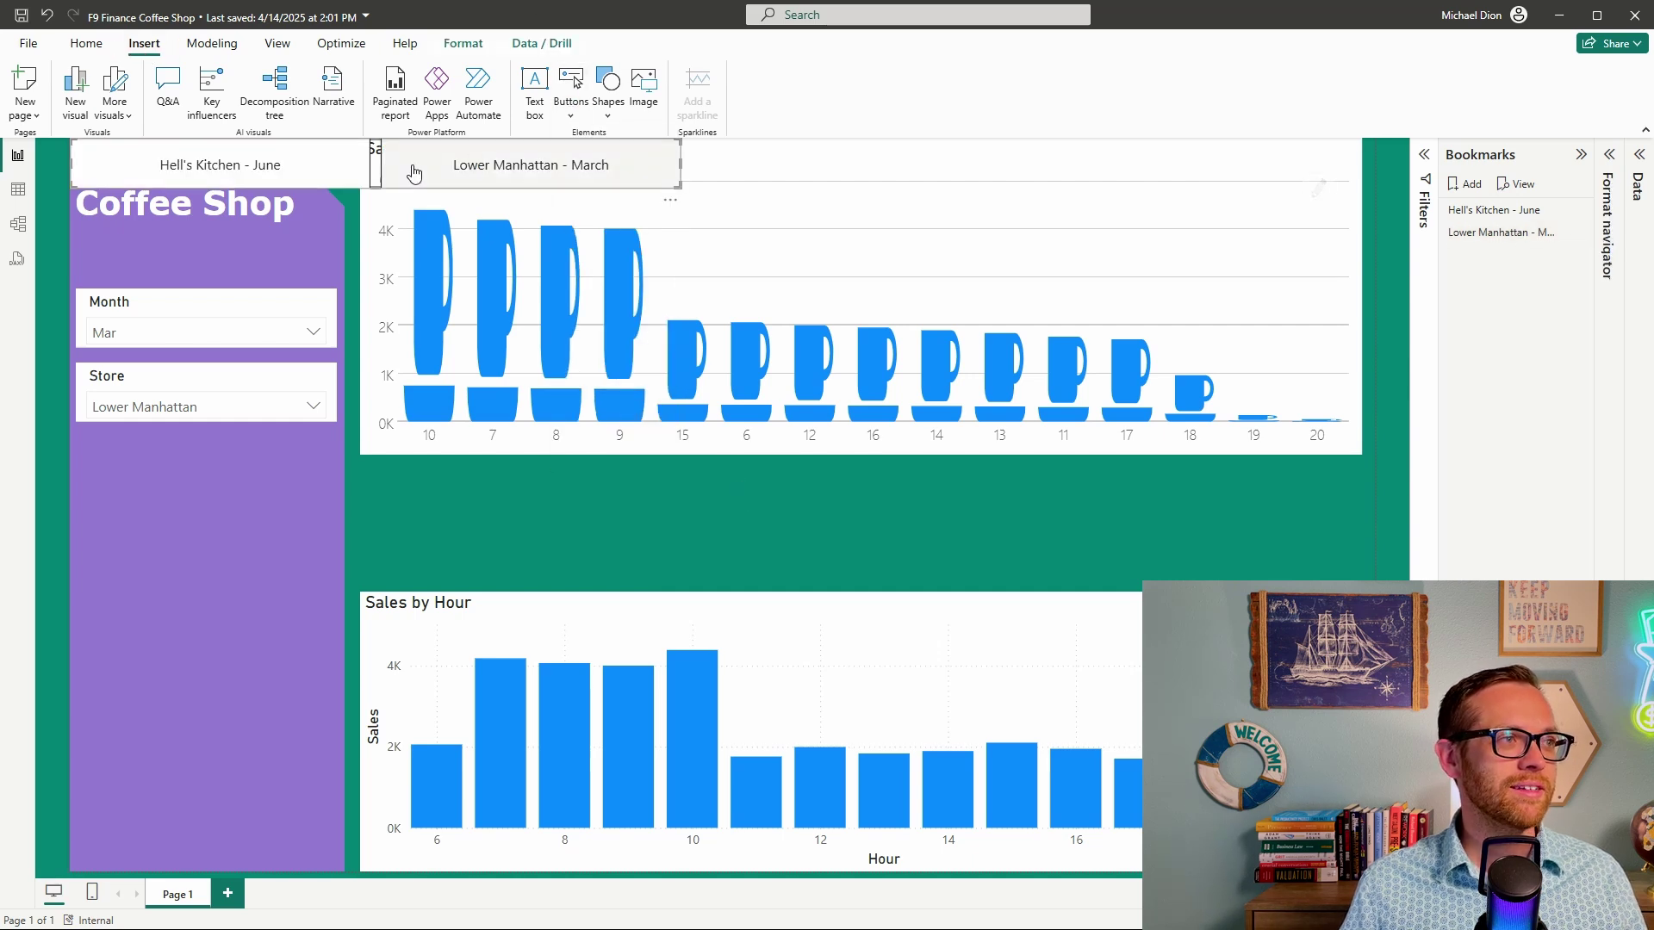
pyautogui.moveTo(341, 194); pyautogui.dragTo(328, 552)
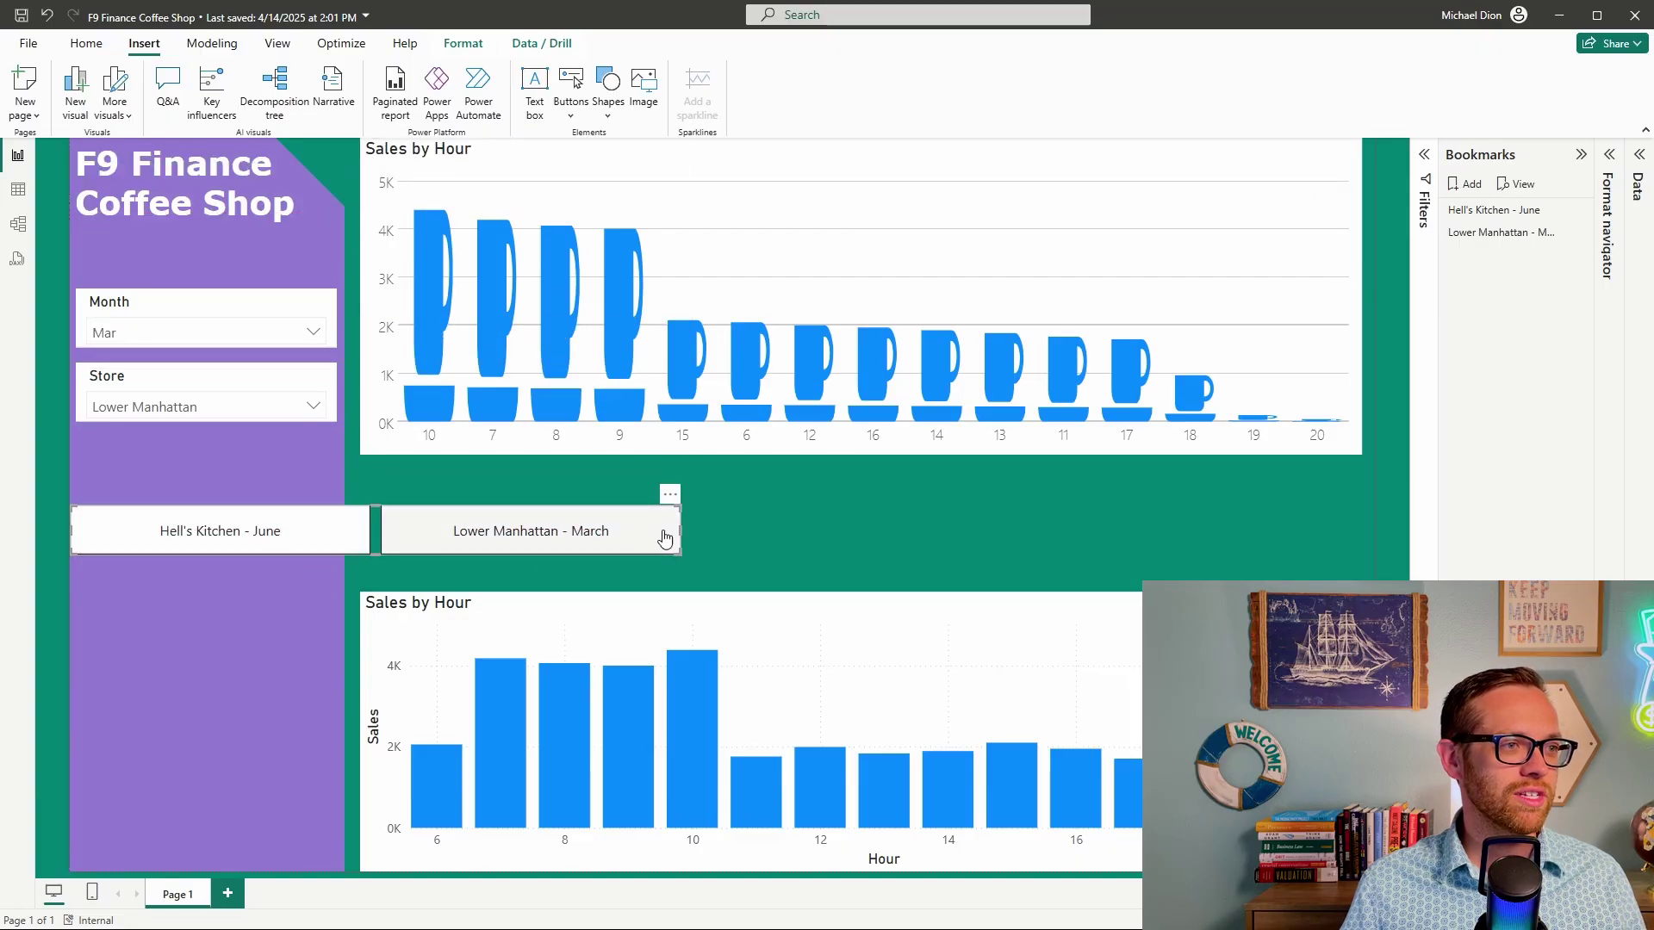
pyautogui.moveTo(679, 530); pyautogui.dragTo(335, 536)
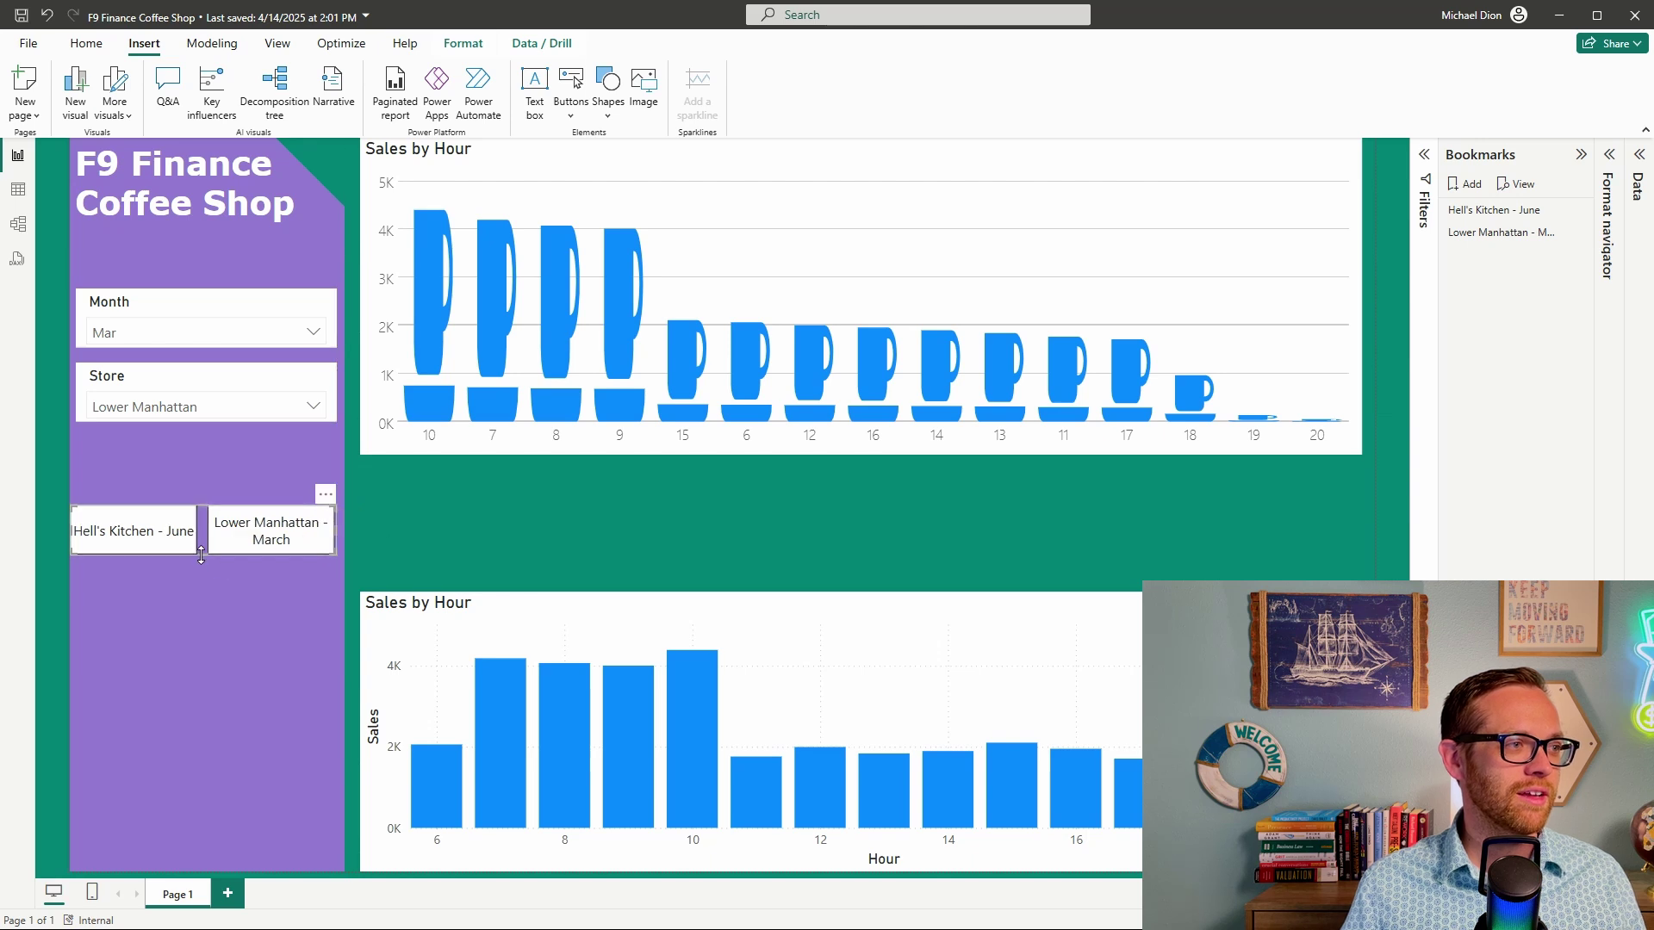
pyautogui.moveTo(199, 554); pyautogui.dragTo(205, 615)
pyautogui.click(417, 517)
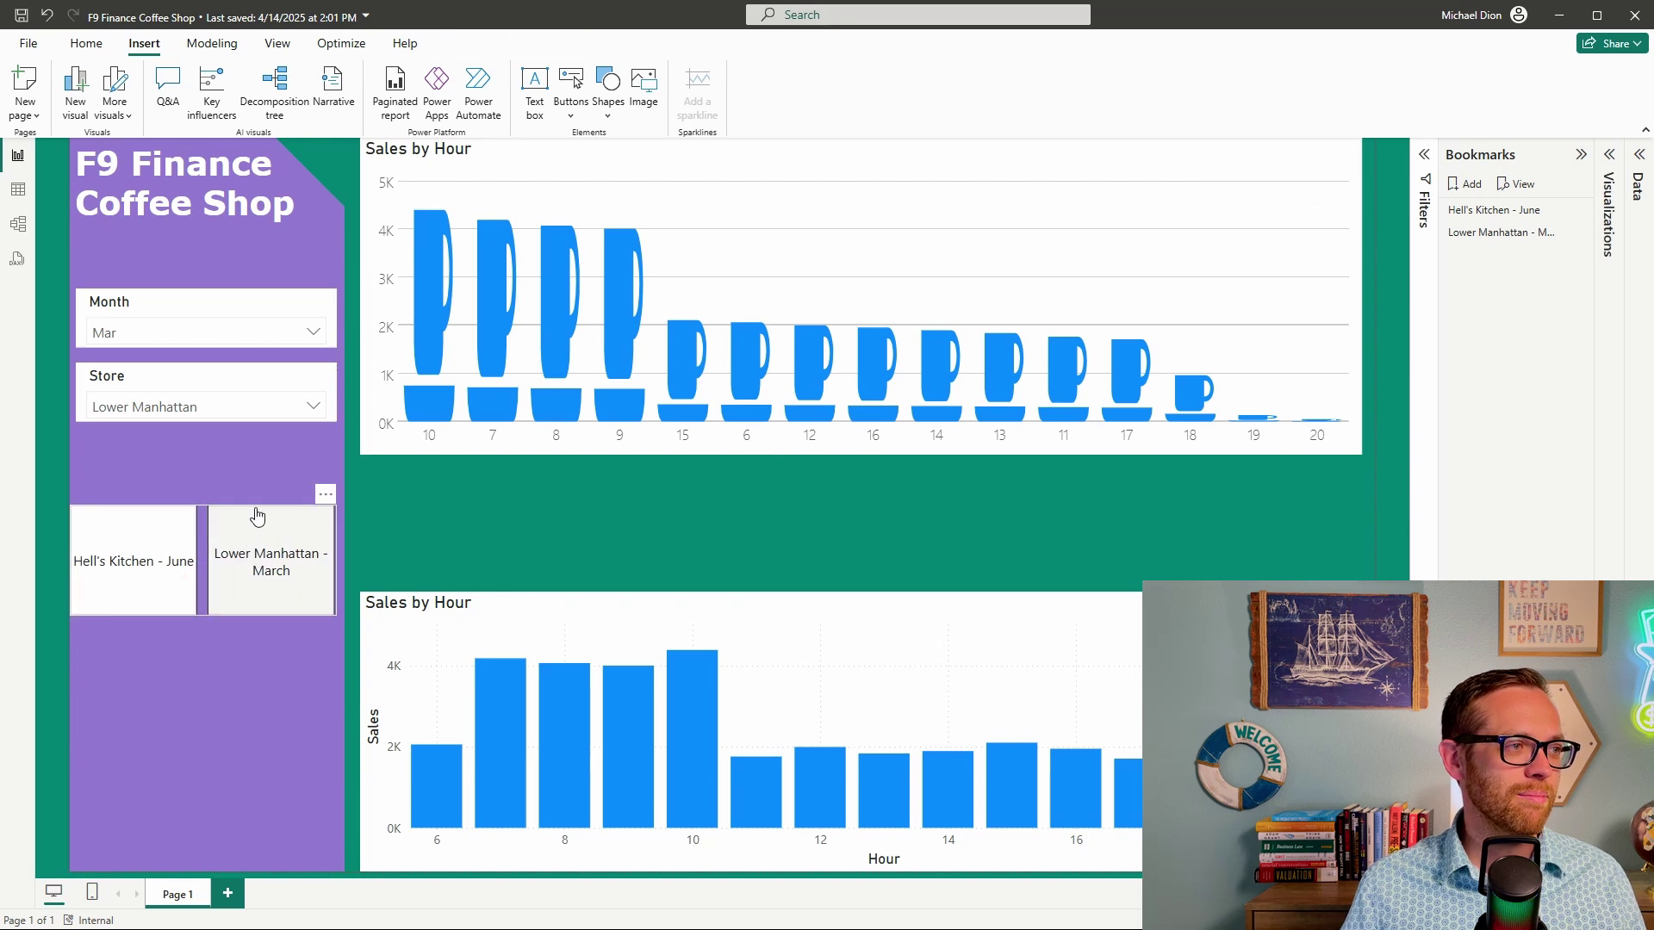
# Nudge the bookmark navigator slightly to the right
pyautogui.moveTo(256, 510); pyautogui.dragTo(263, 509)
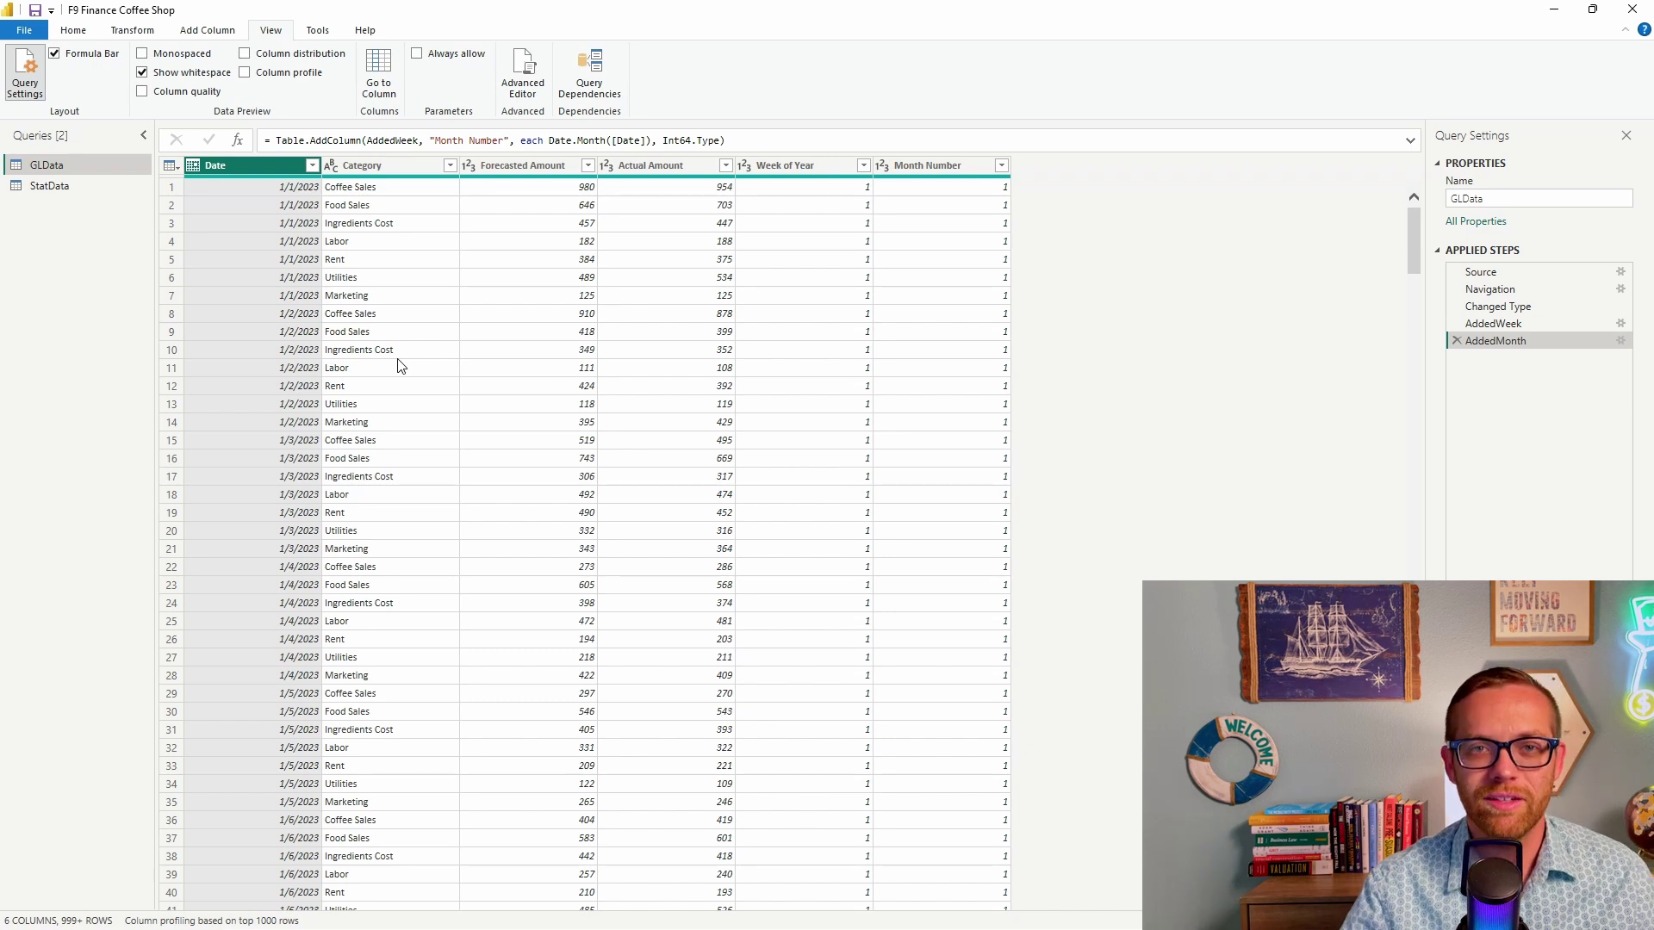
# Close Power Query Editor, select the GLData table, and bring up the drafted ChatGPT prompt
pyautogui.click(131, 31)
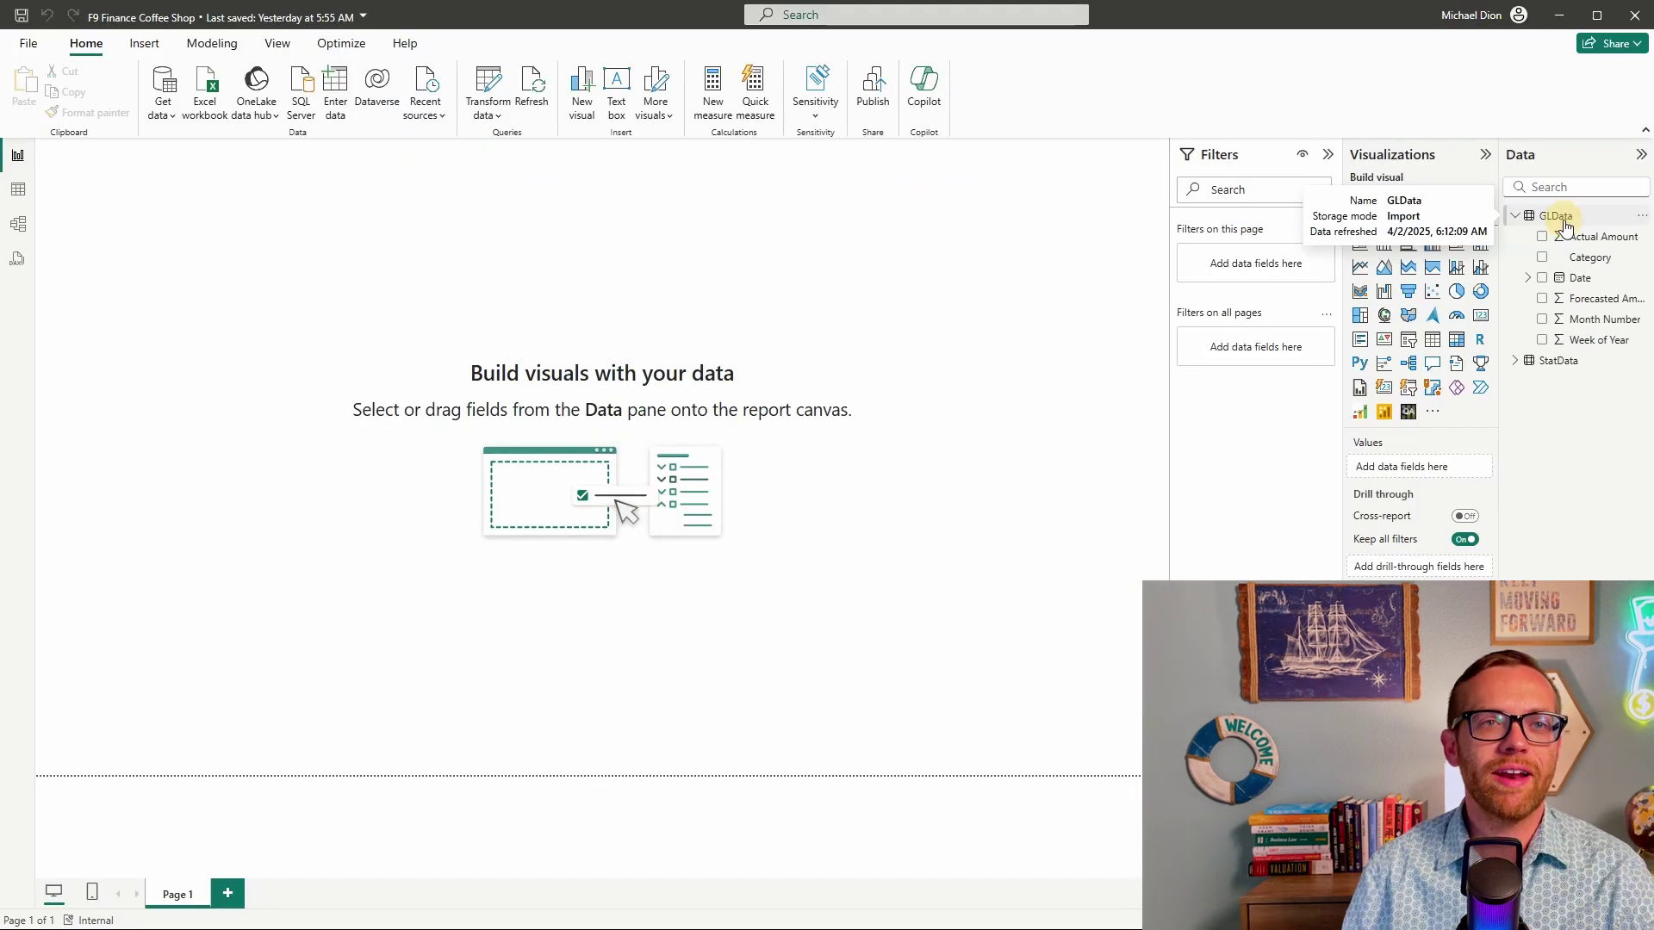
pyautogui.click(1566, 226)
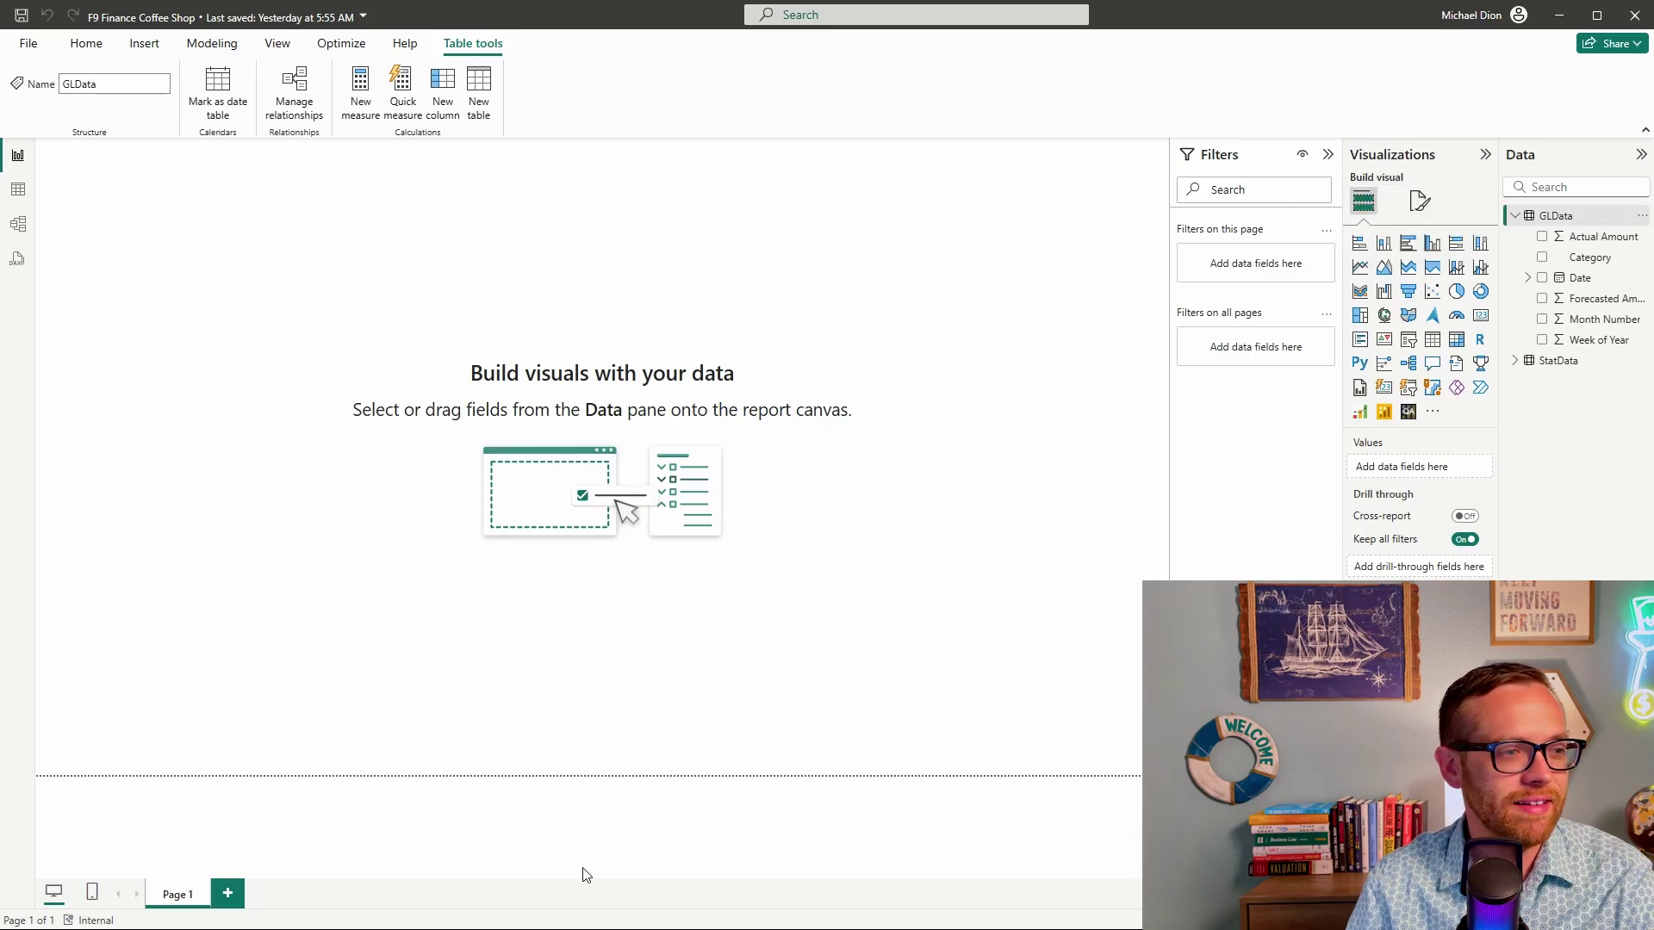
pyautogui.moveTo(548, 928)
pyautogui.click(410, 909)
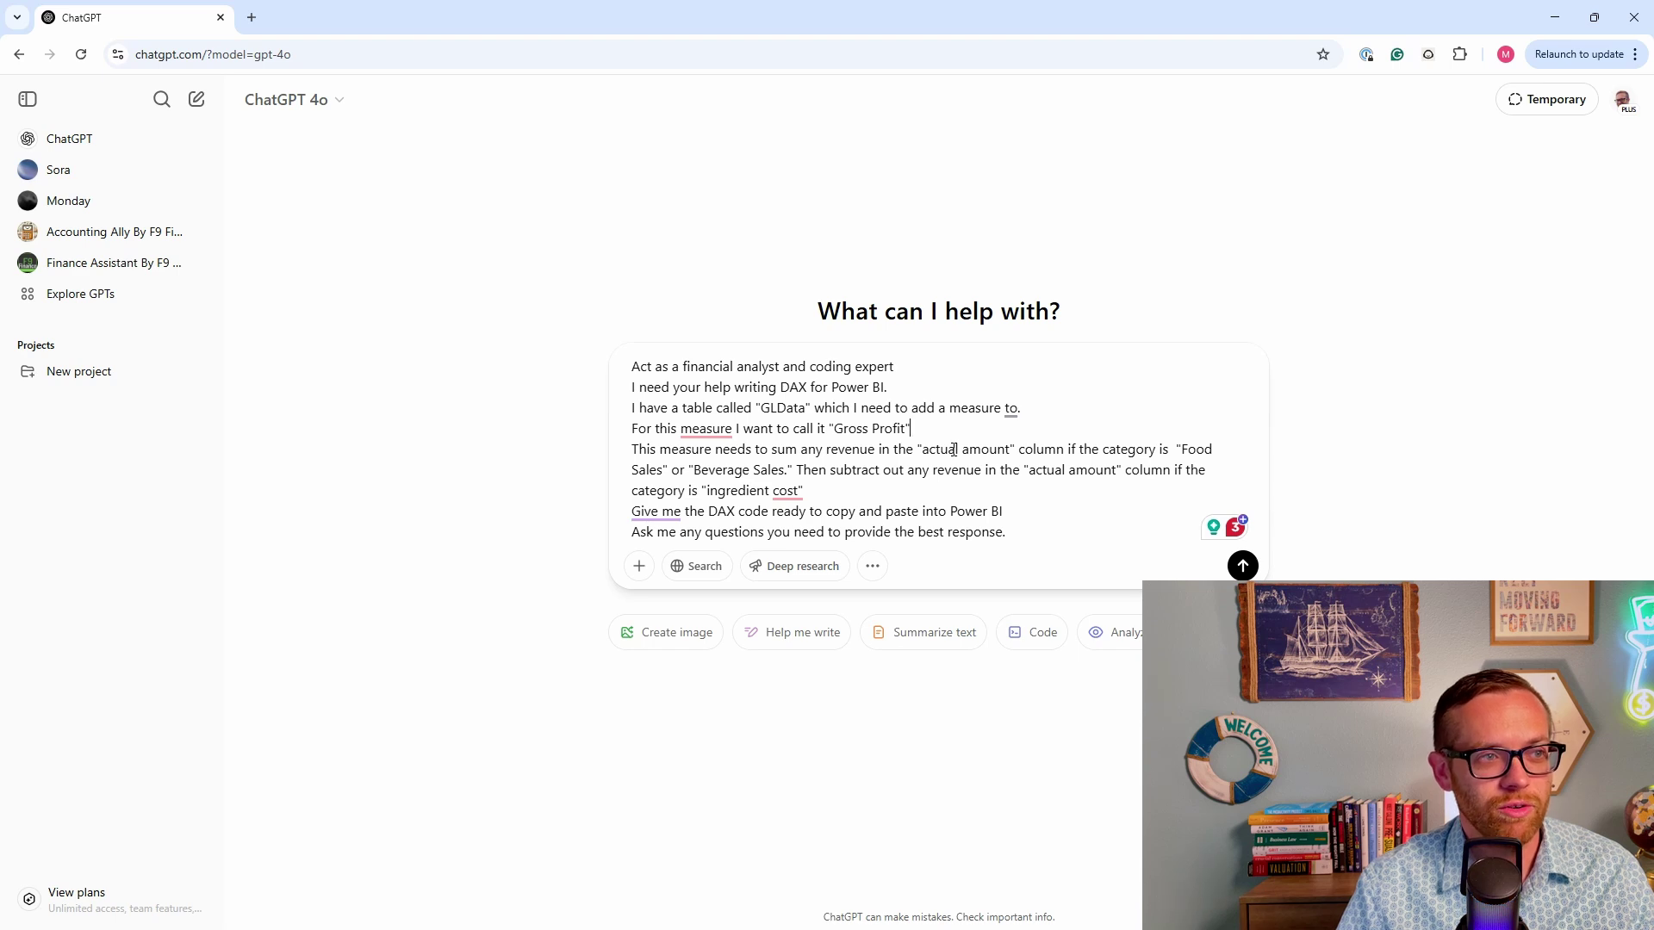
# Review the Gross Profit DAX prompt for GLData and send it to ChatGPT
pyautogui.click(954, 449)
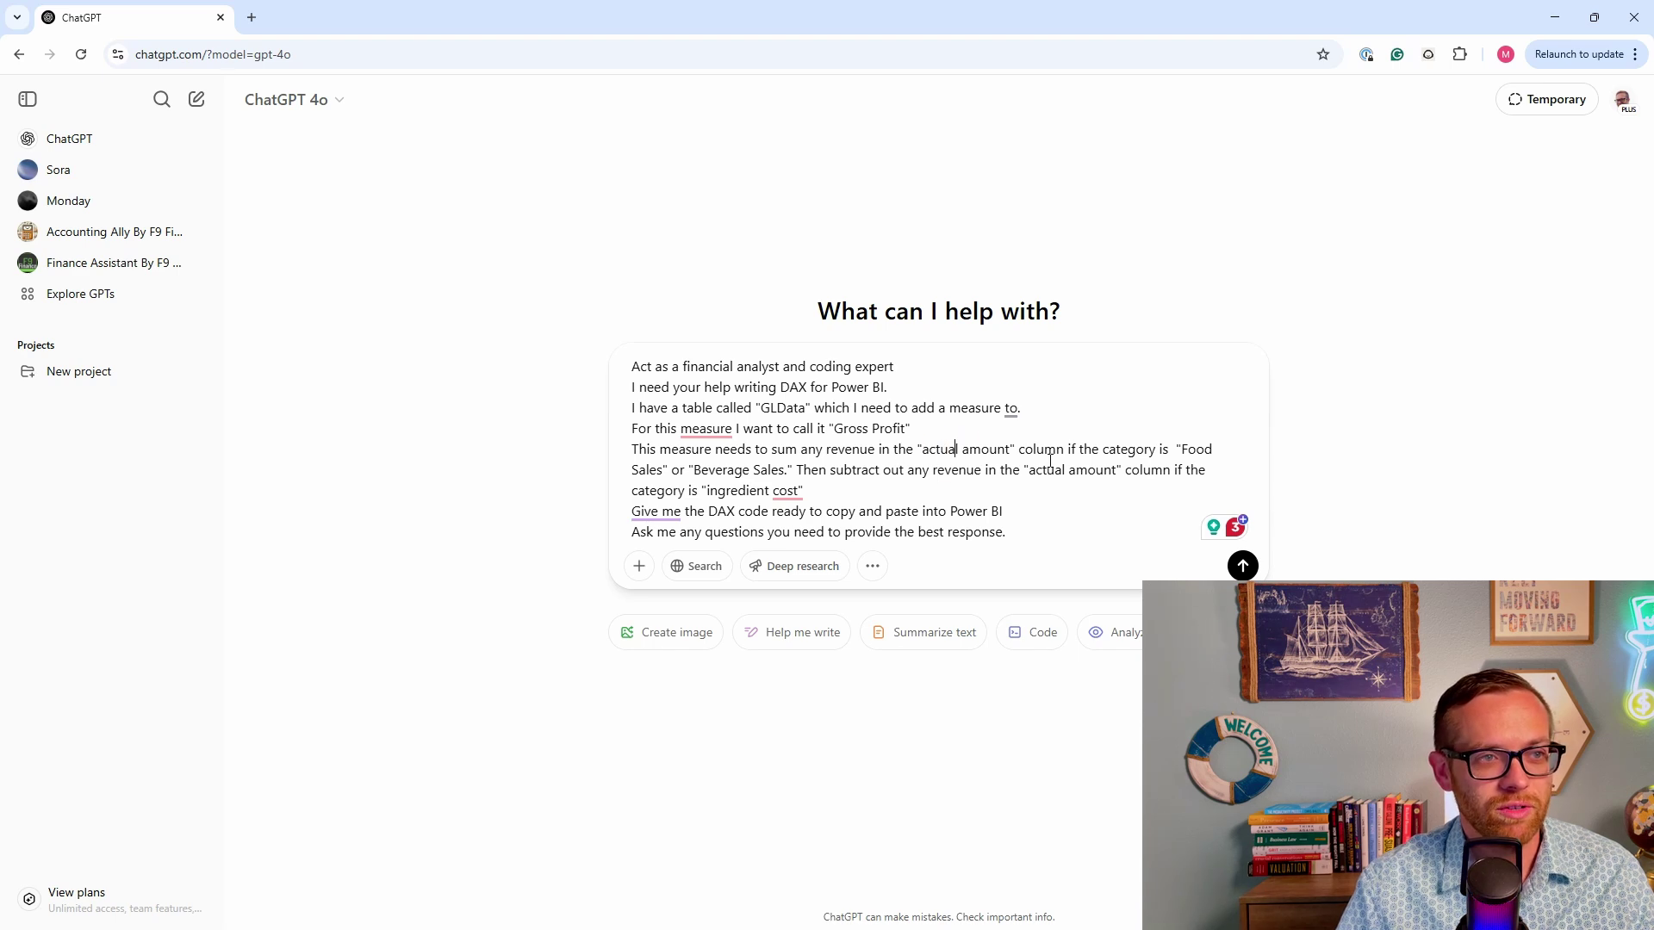
pyautogui.click(728, 450)
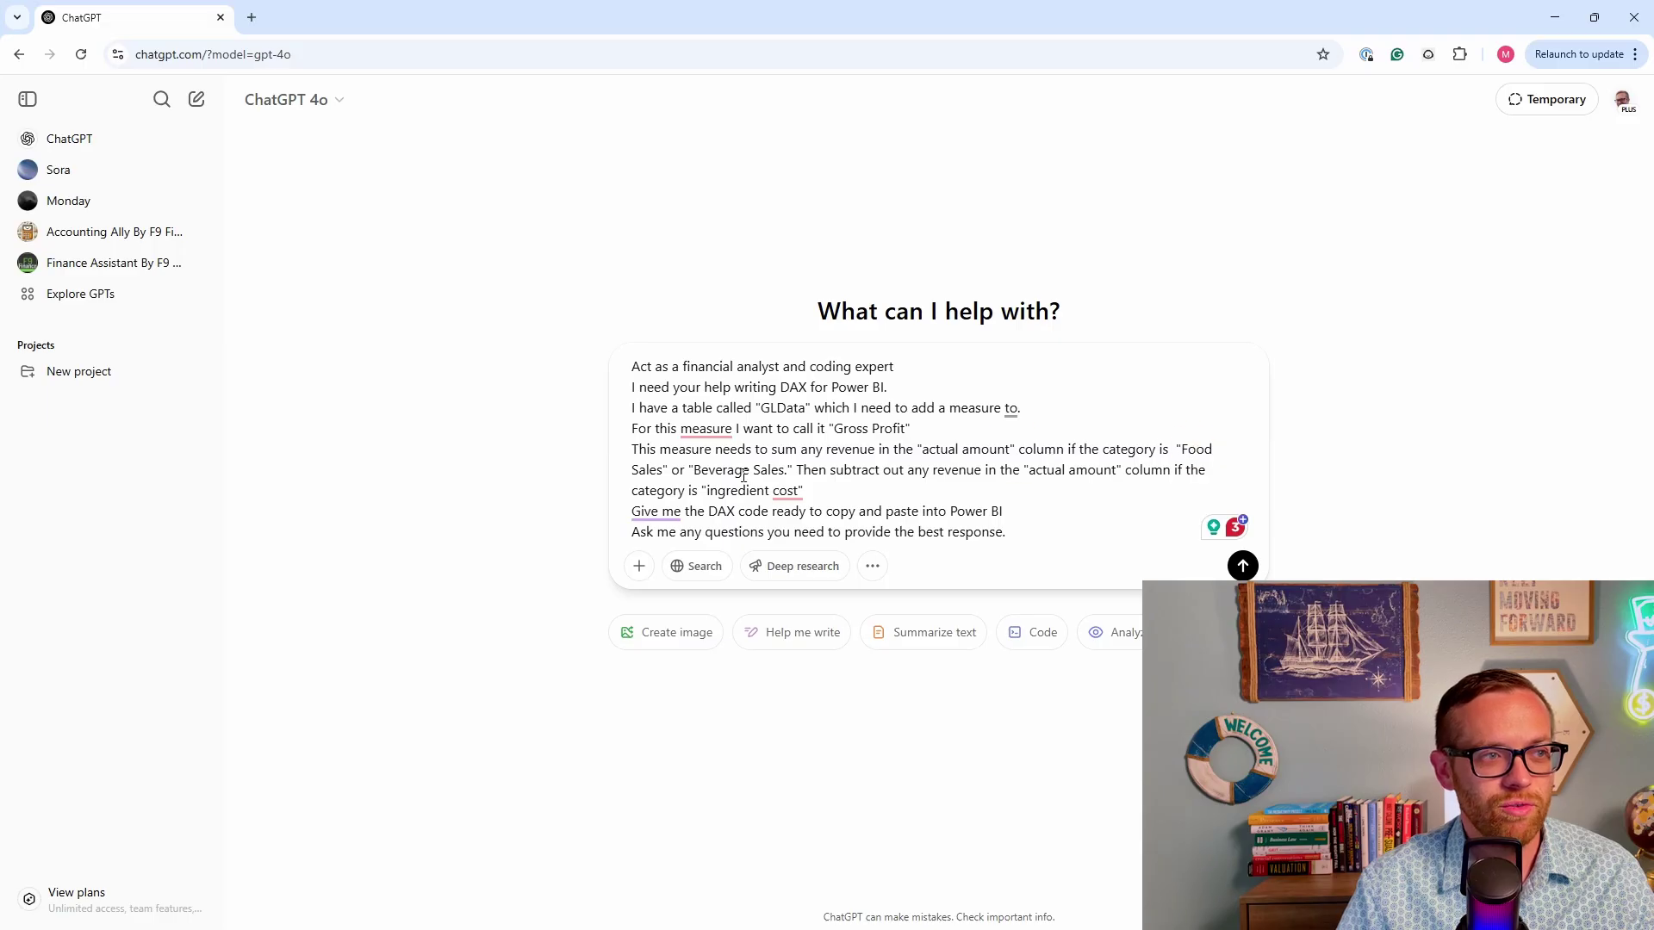
pyautogui.click(743, 474)
pyautogui.click(880, 473)
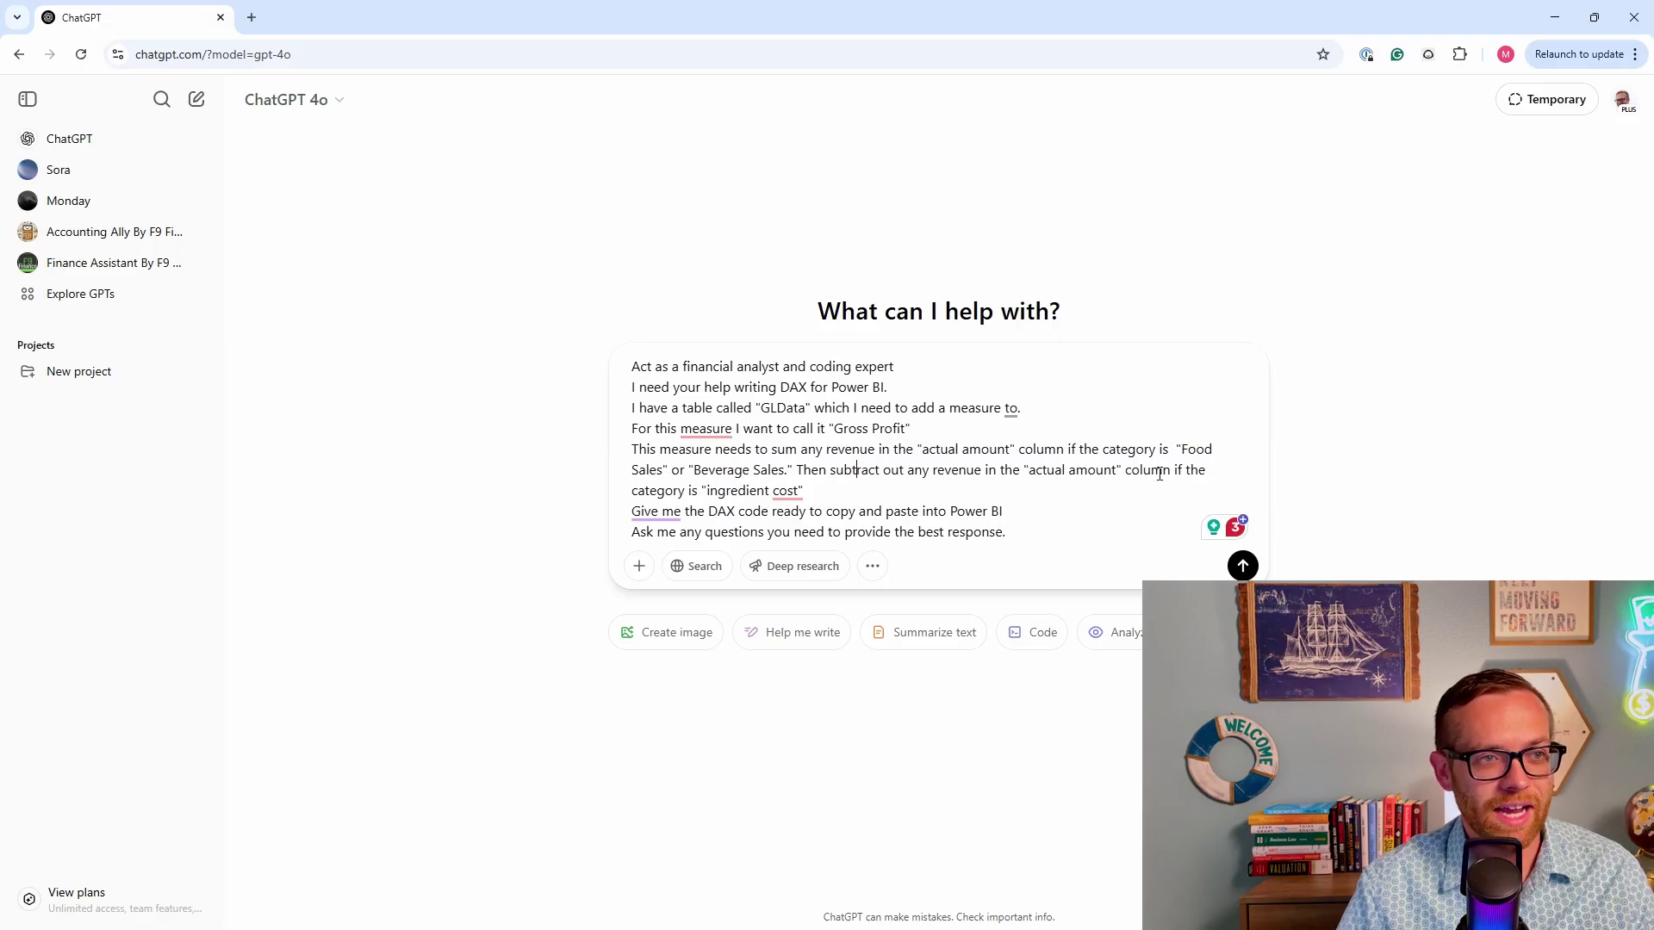
pyautogui.click(692, 515)
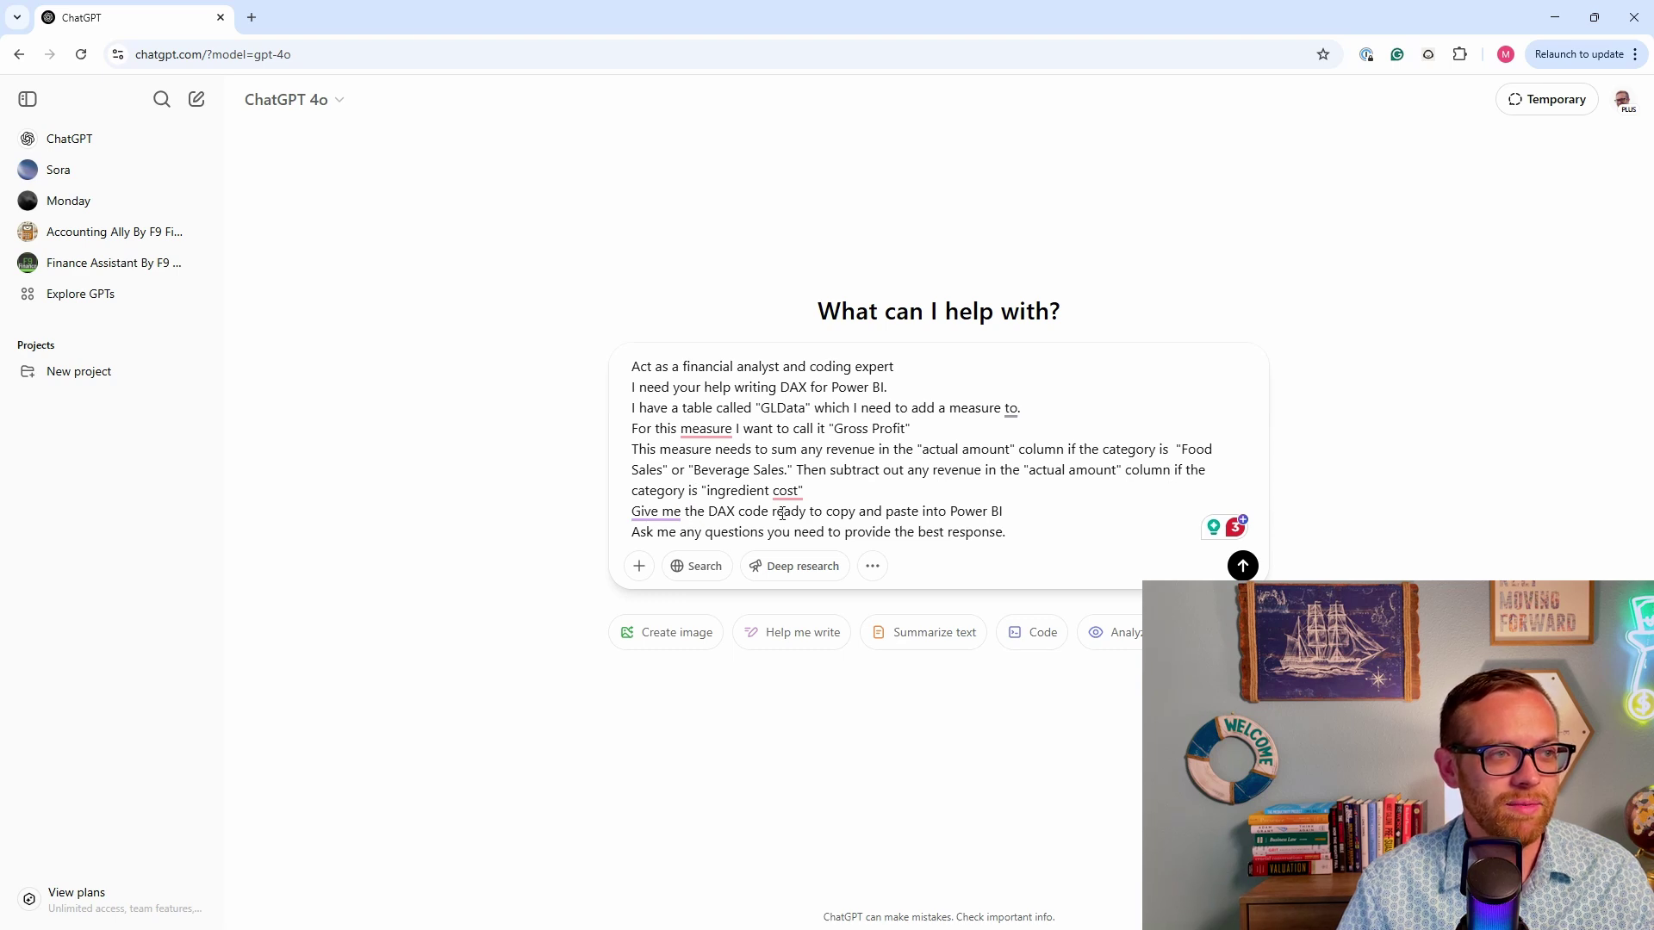
pyautogui.click(1025, 533)
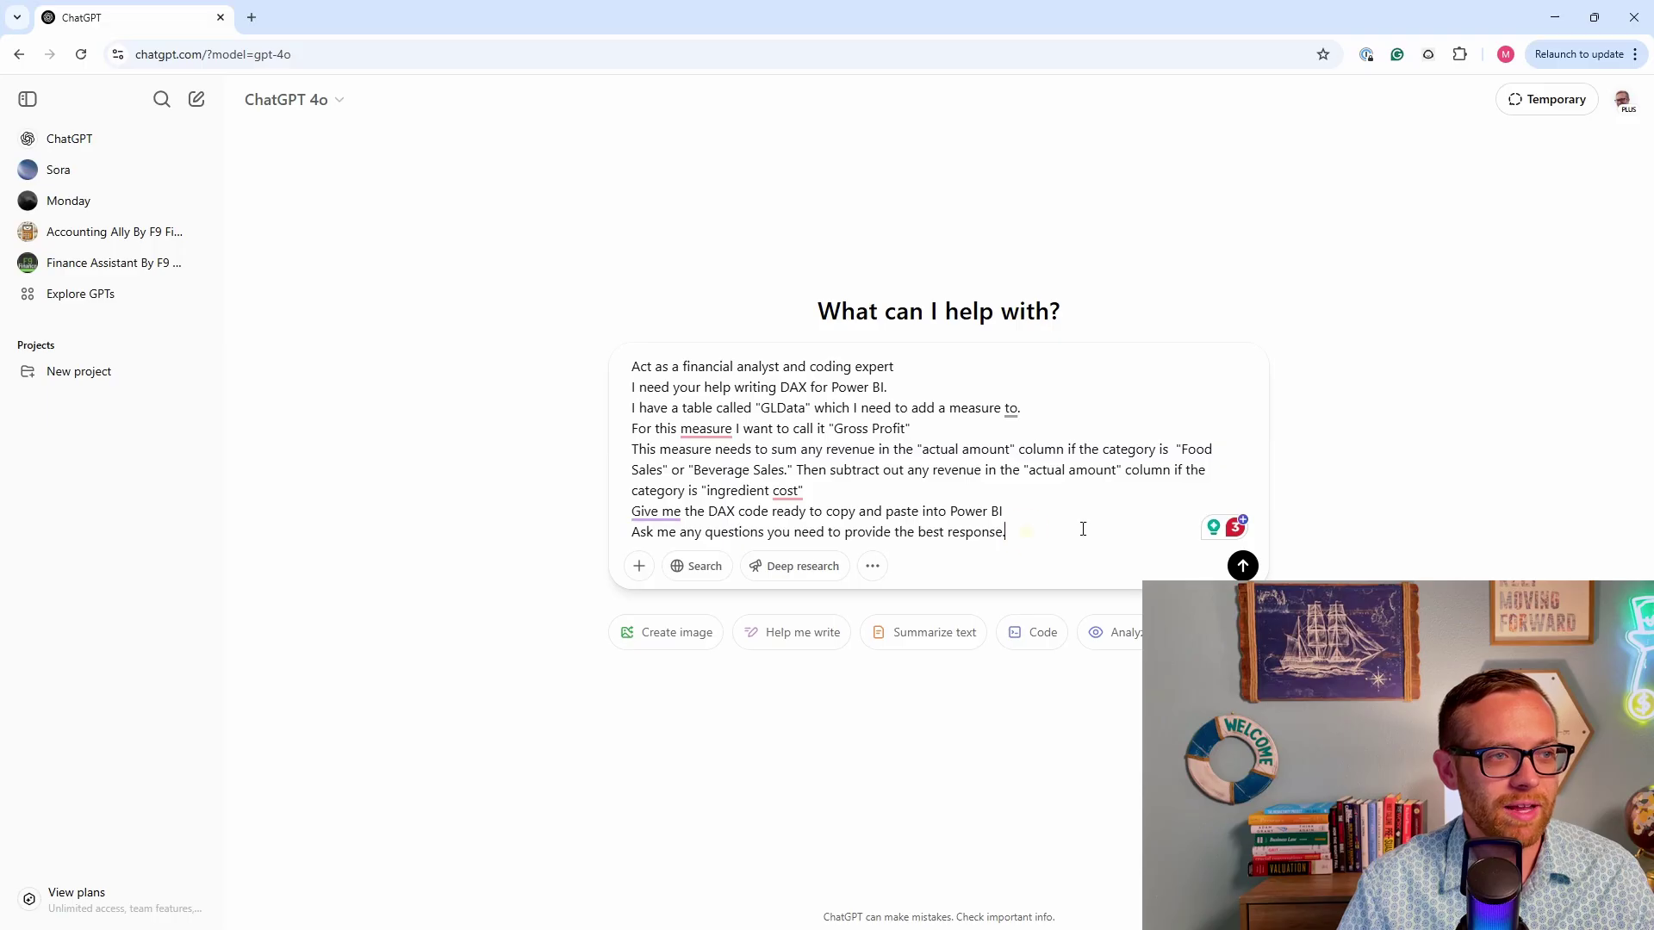
pyautogui.click(1243, 566)
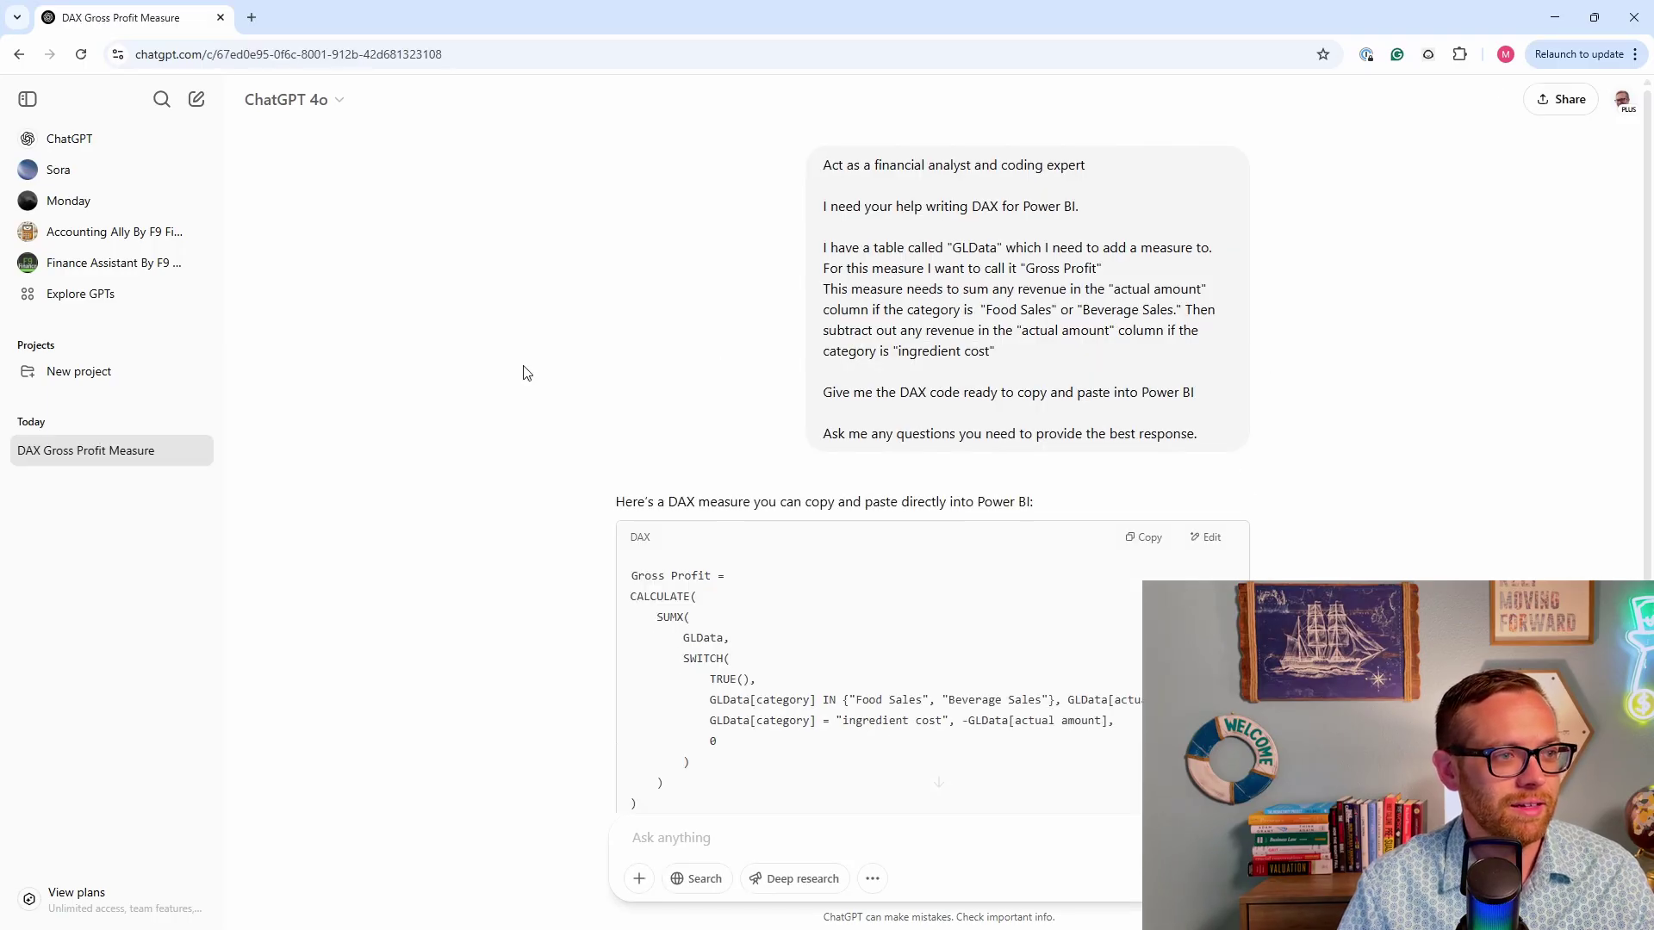
# Copy the complete Gross Profit DAX code from ChatGPT's reply and return to Power BI
pyautogui.scroll(-1, 659, 564)
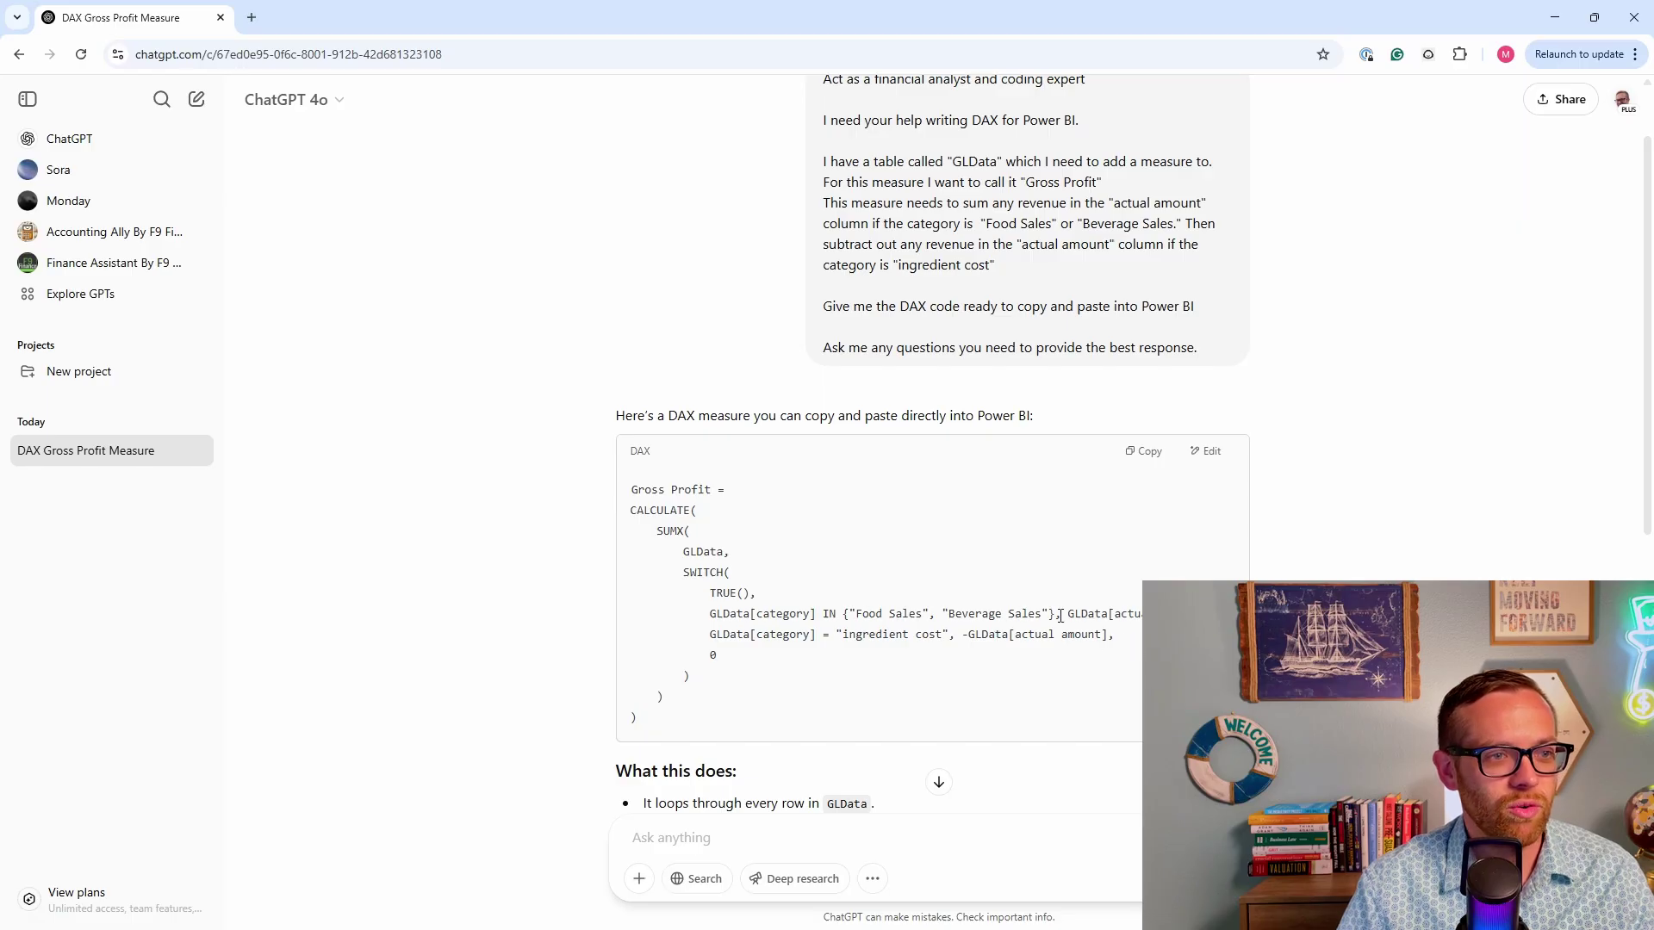
pyautogui.moveTo(1061, 615); pyautogui.dragTo(1150, 615)
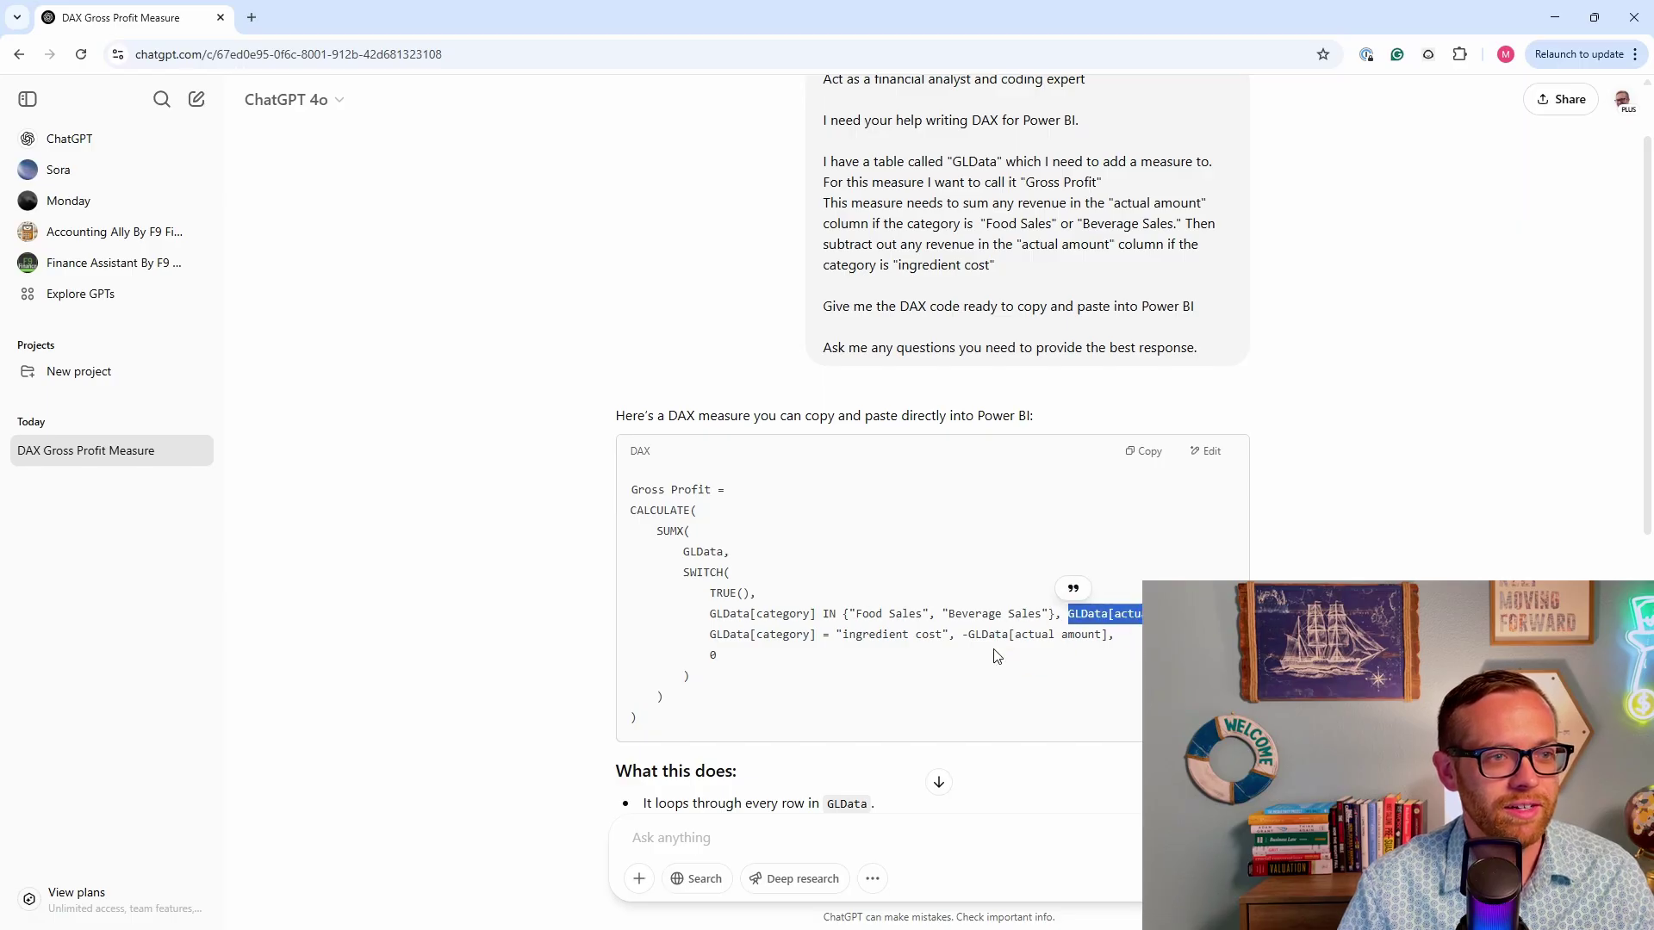
pyautogui.moveTo(963, 635); pyautogui.dragTo(1107, 635)
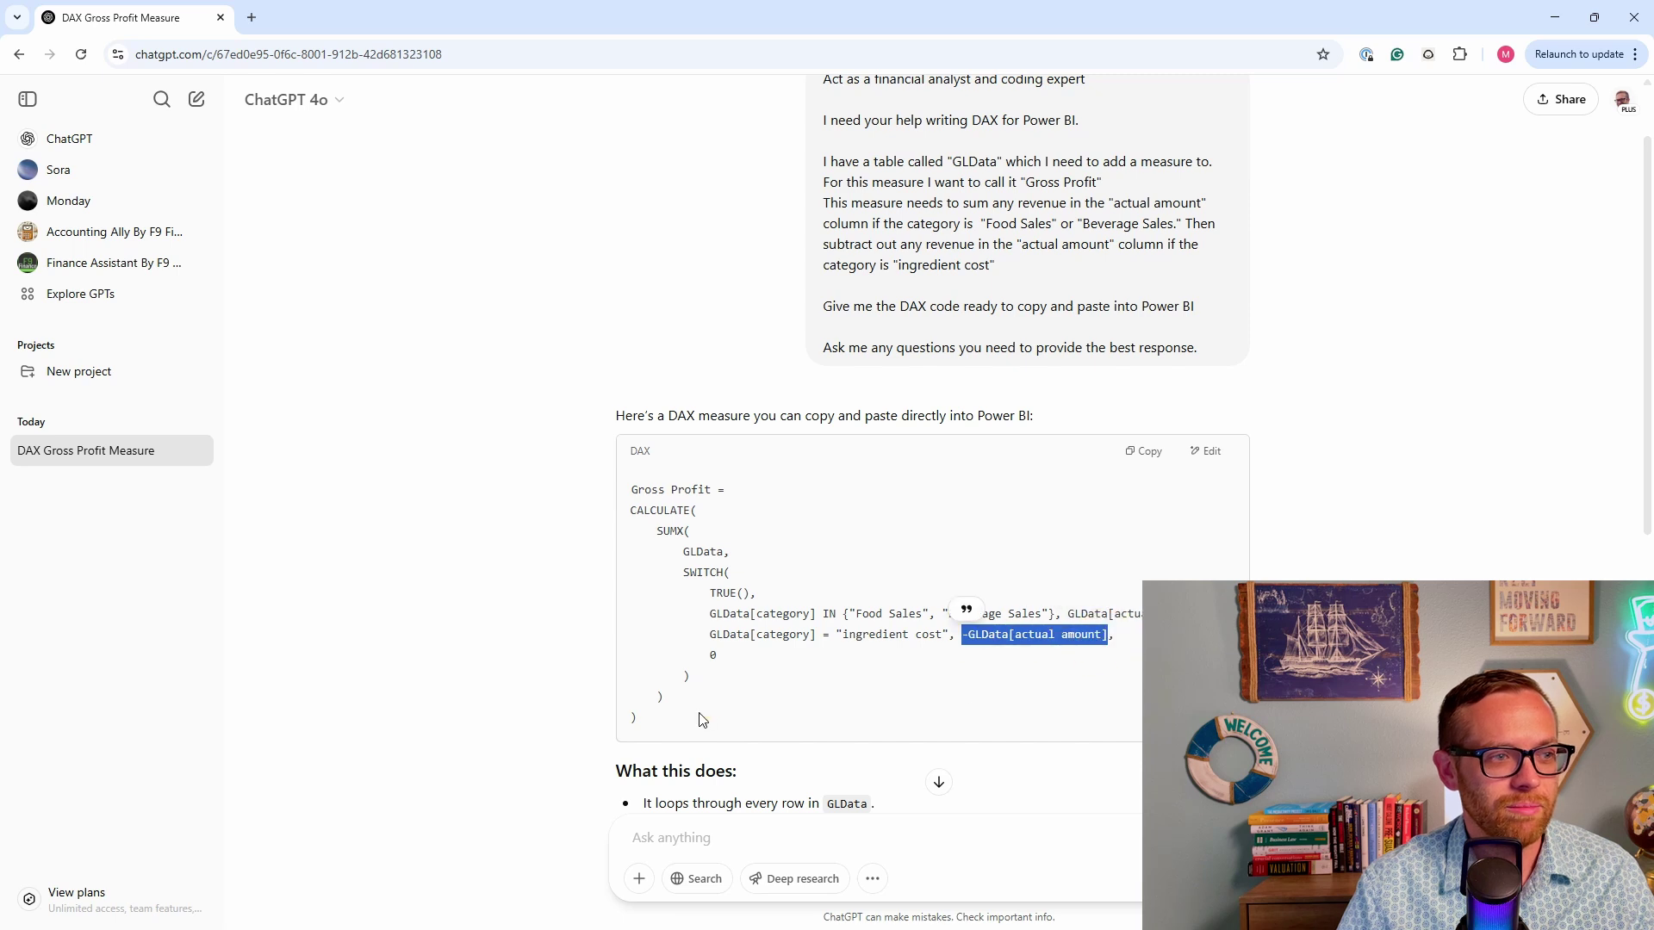
pyautogui.moveTo(700, 724); pyautogui.dragTo(628, 479)
pyautogui.hotkey('ctrl', 'c')
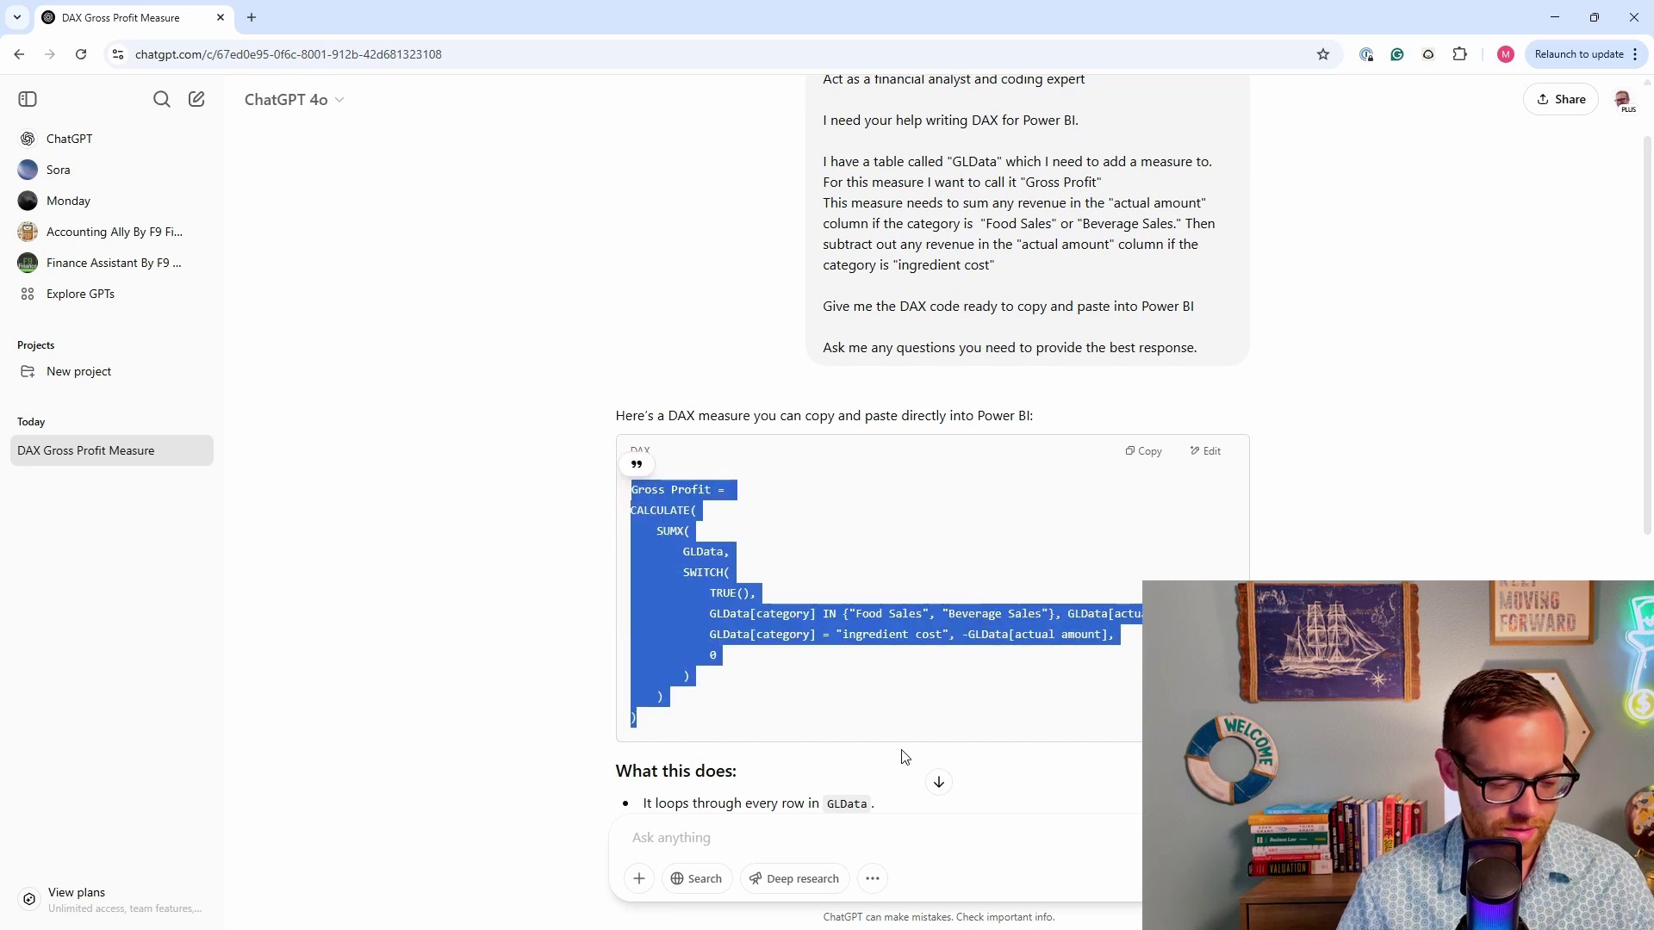
pyautogui.click(600, 920)
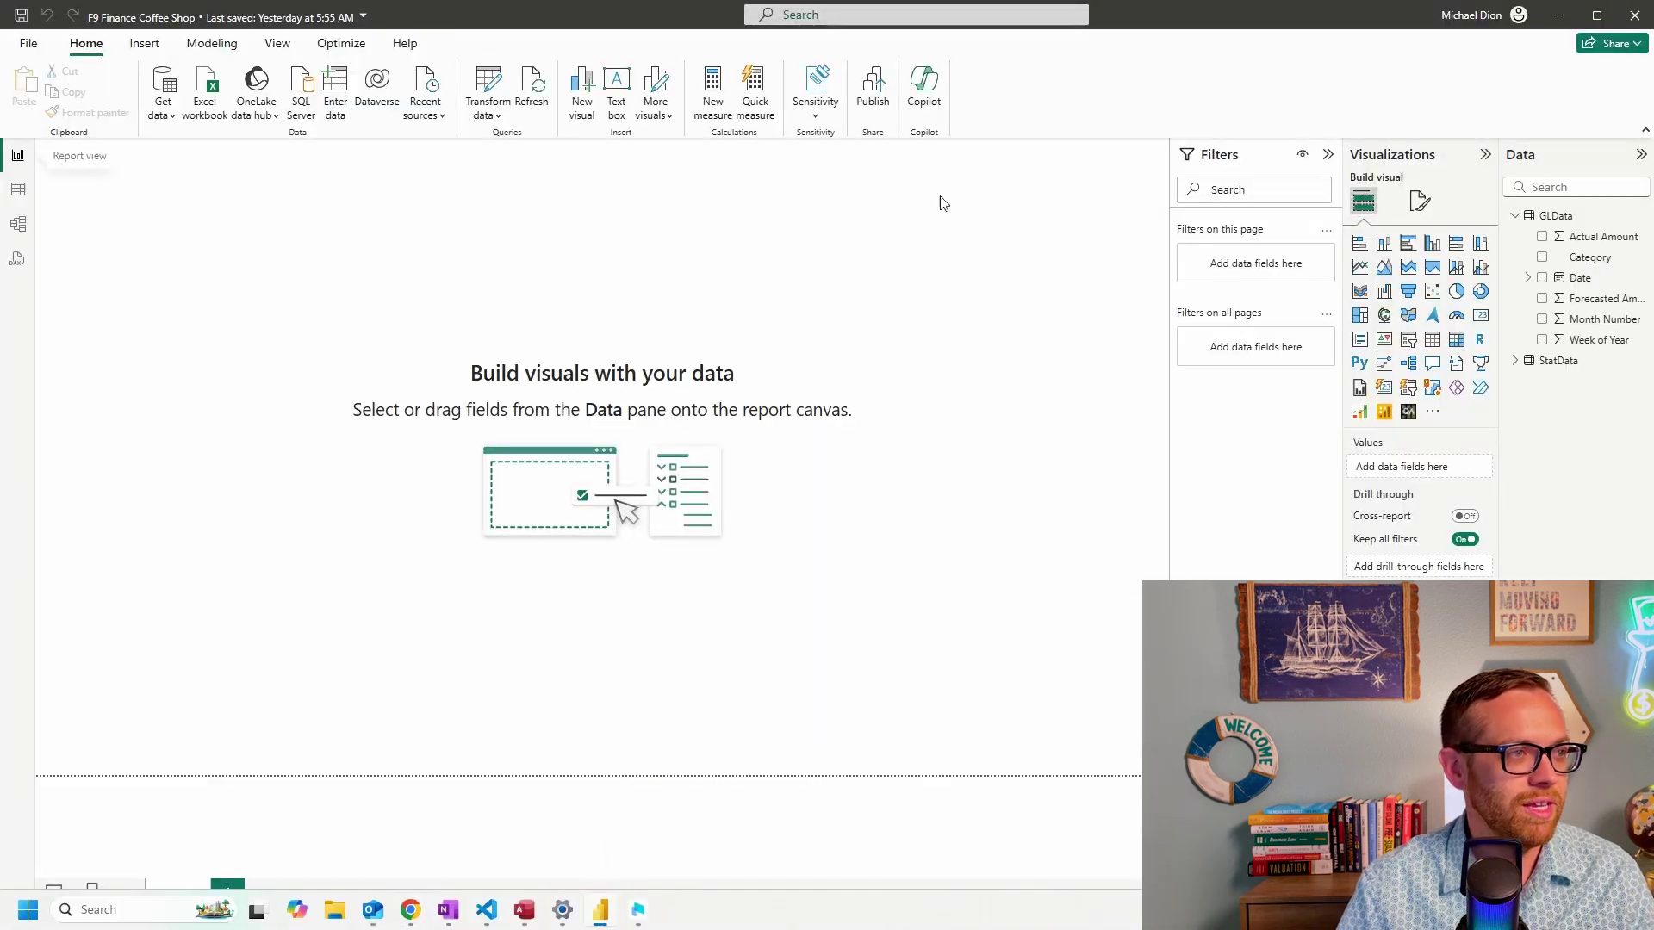
# Create a Gross Profit measure in GLData from the pasted DAX, then add an empty matrix
pyautogui.click(1555, 217)
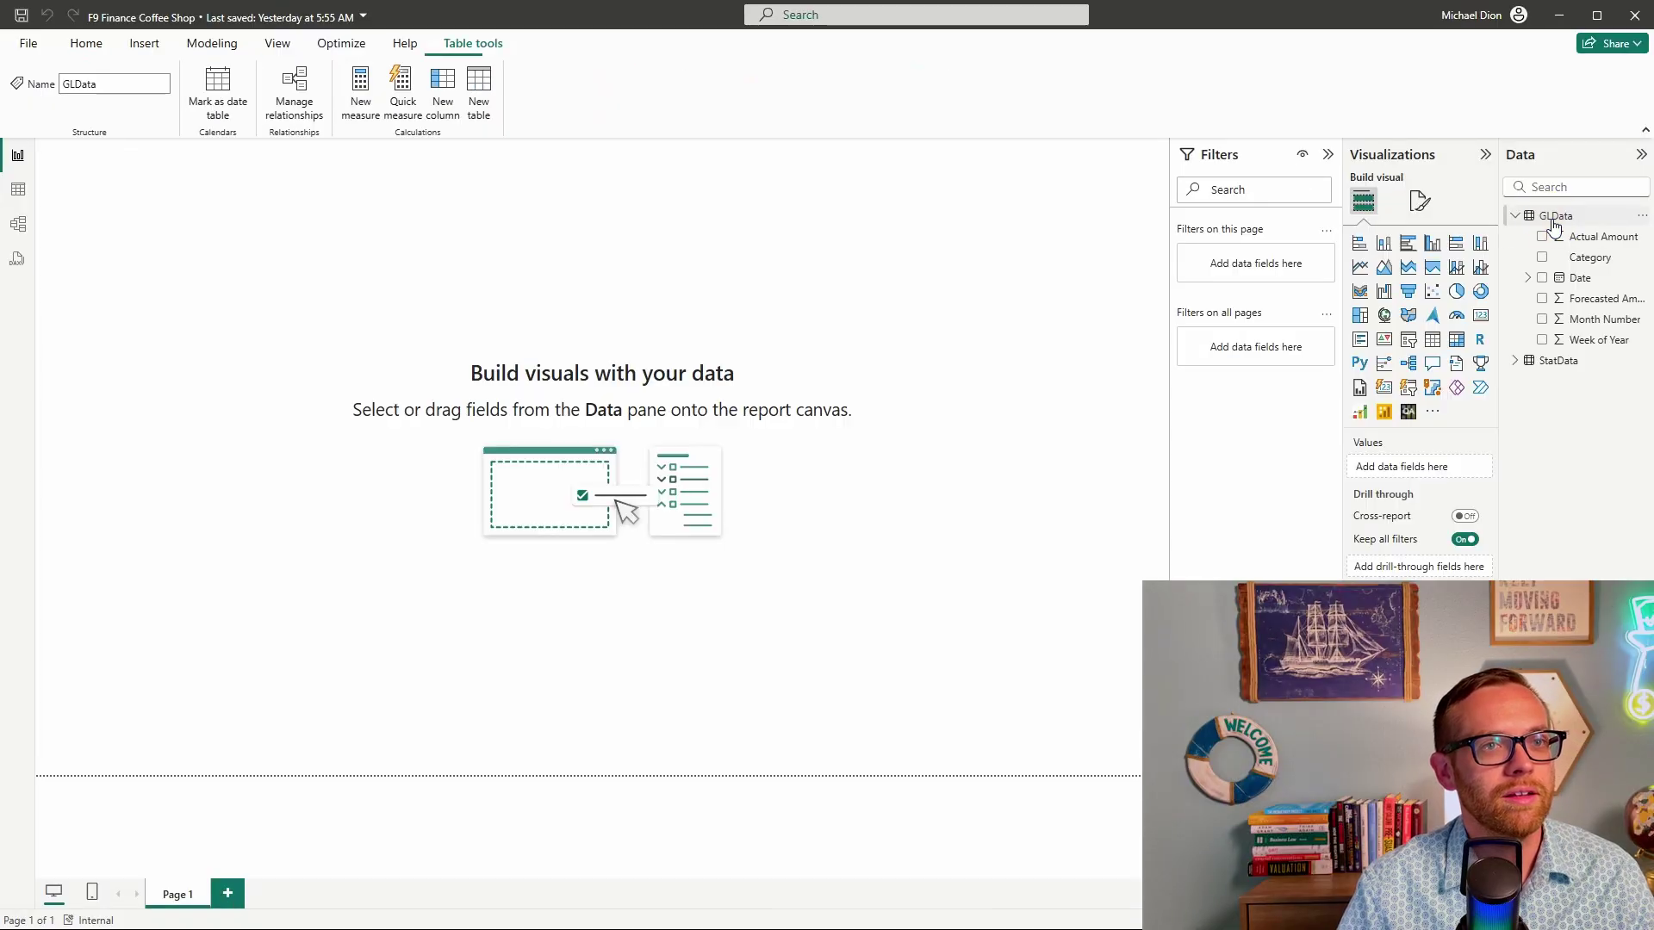
pyautogui.click(361, 102)
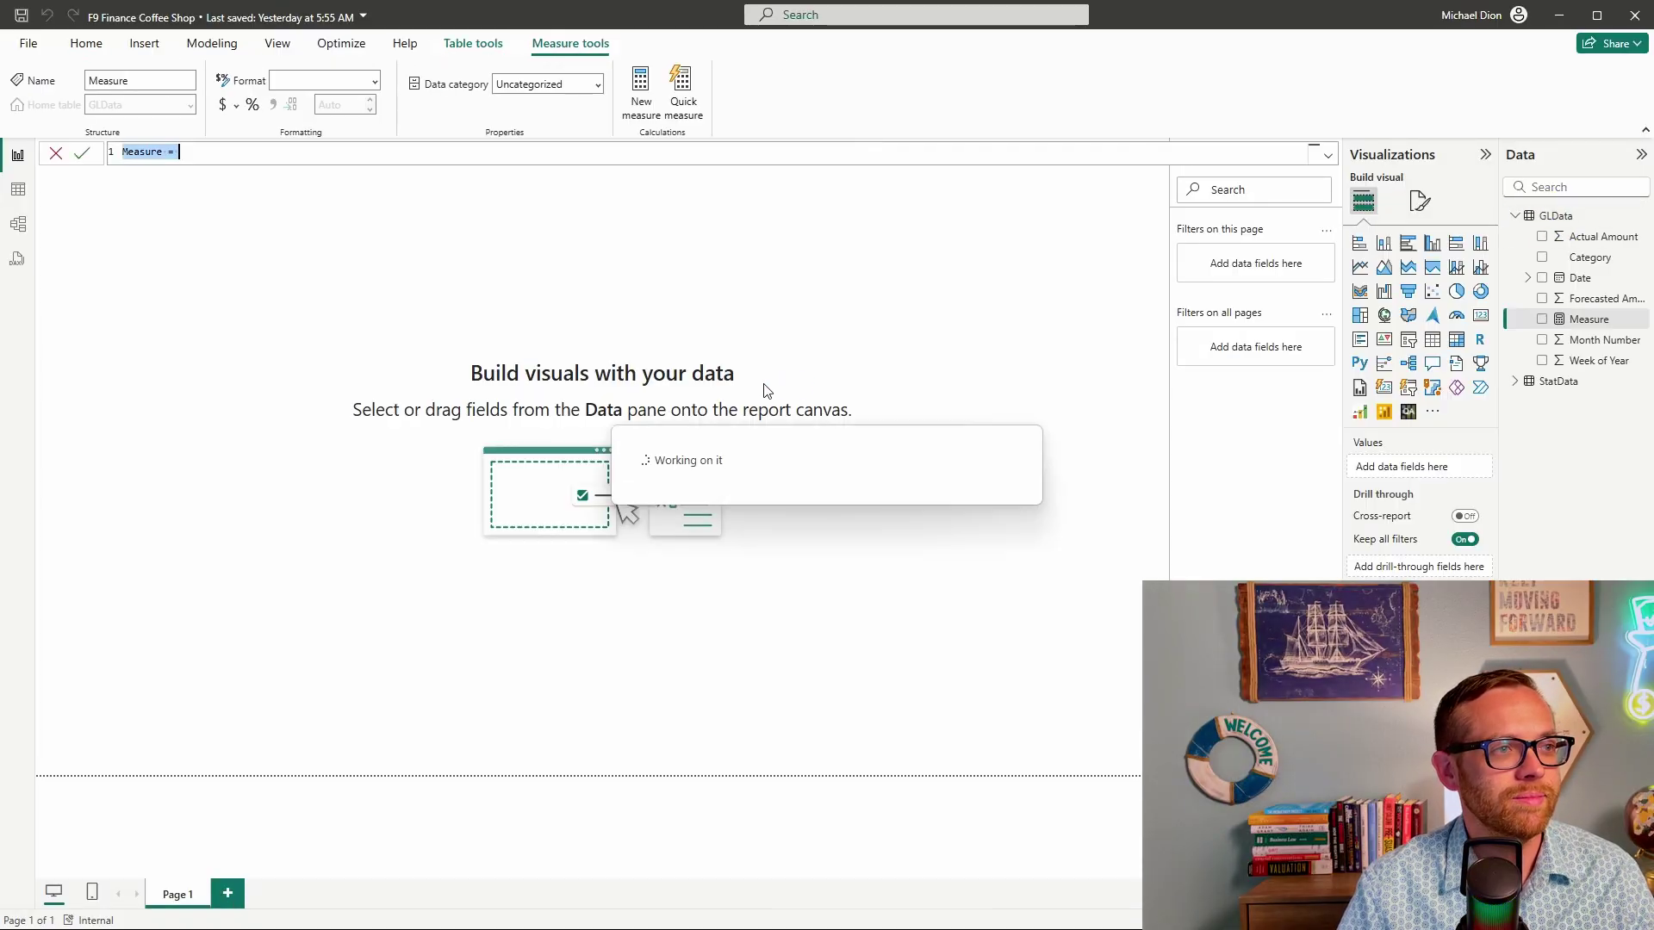
pyautogui.hotkey('ctrl', 'v')
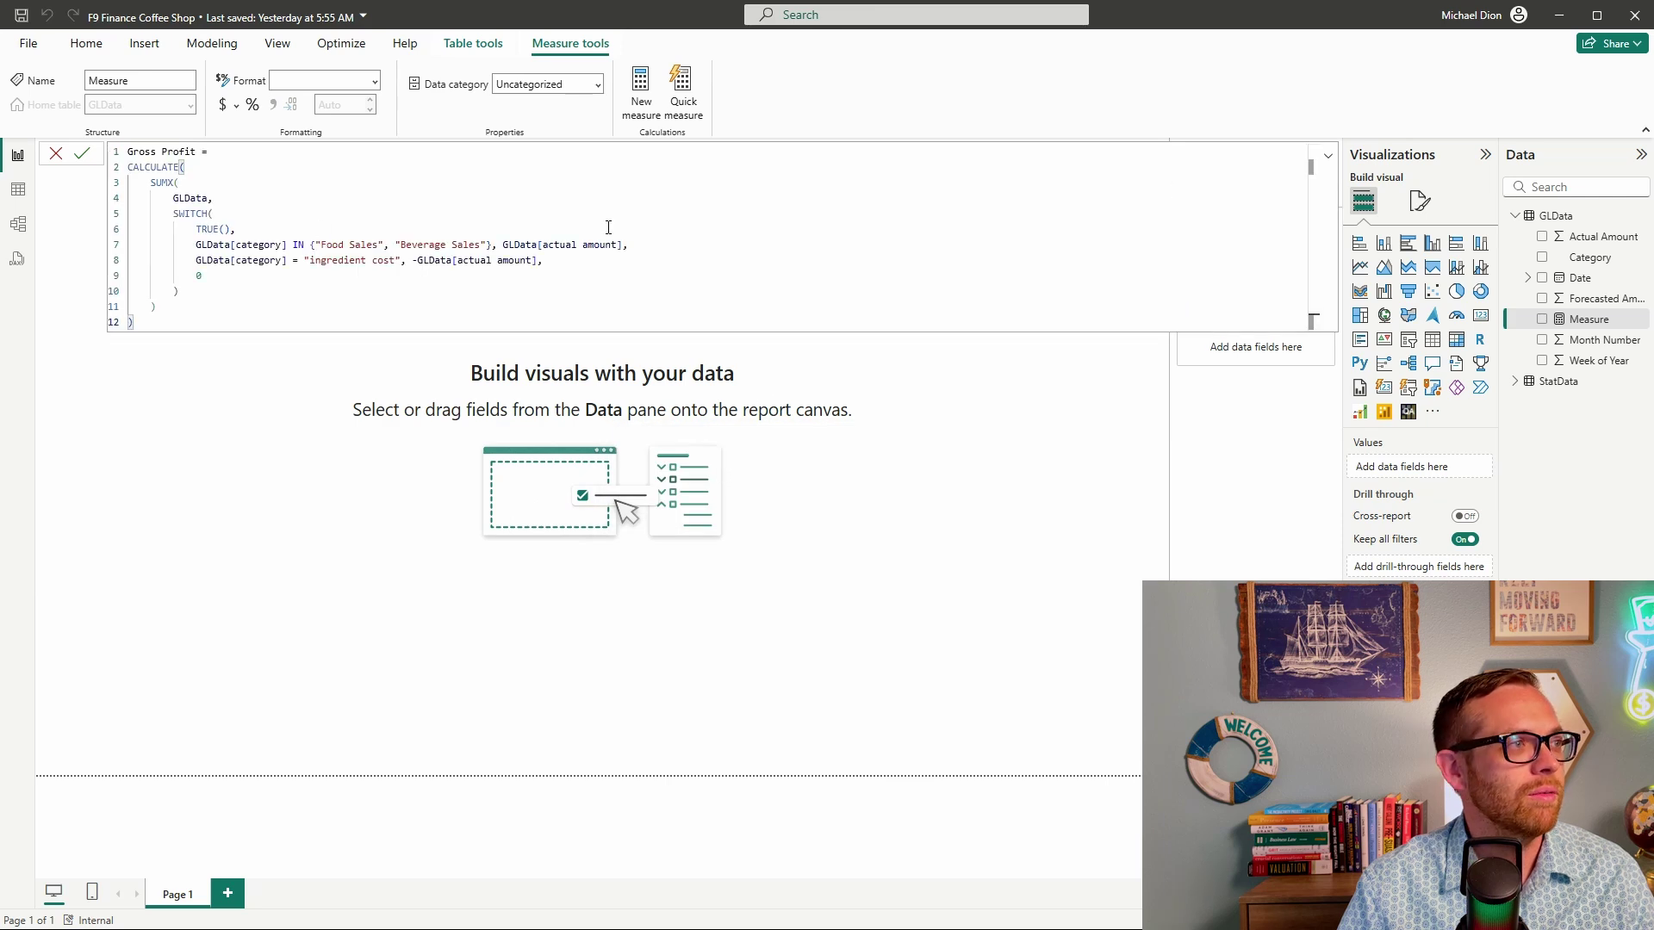
pyautogui.click(82, 153)
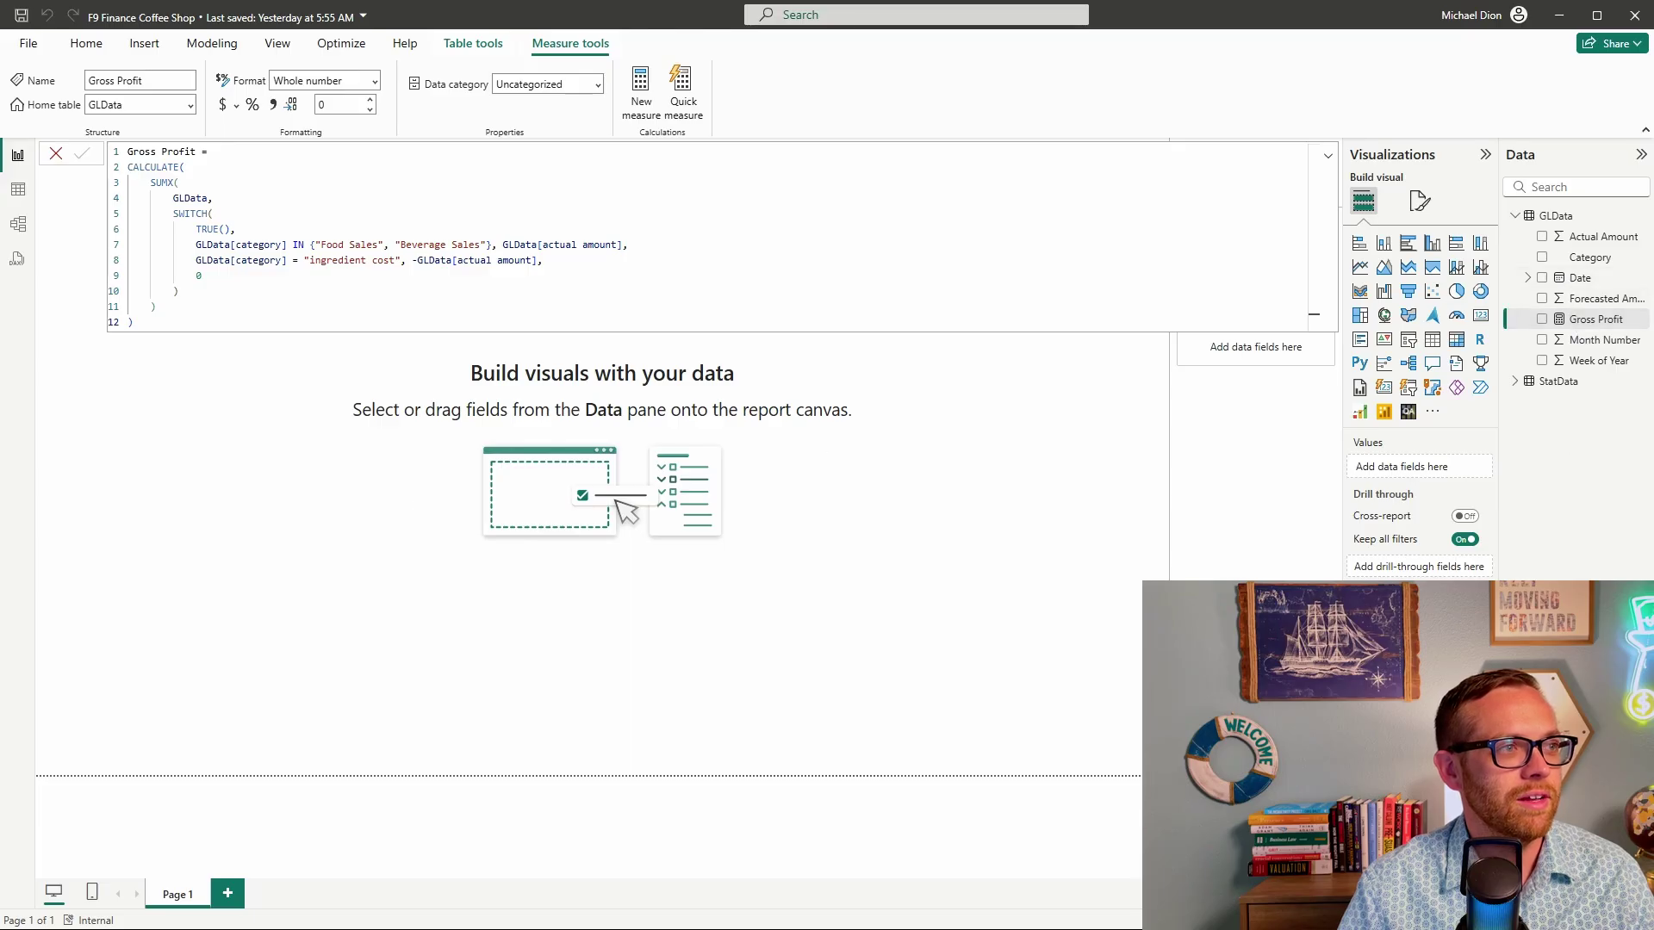
pyautogui.click(1456, 339)
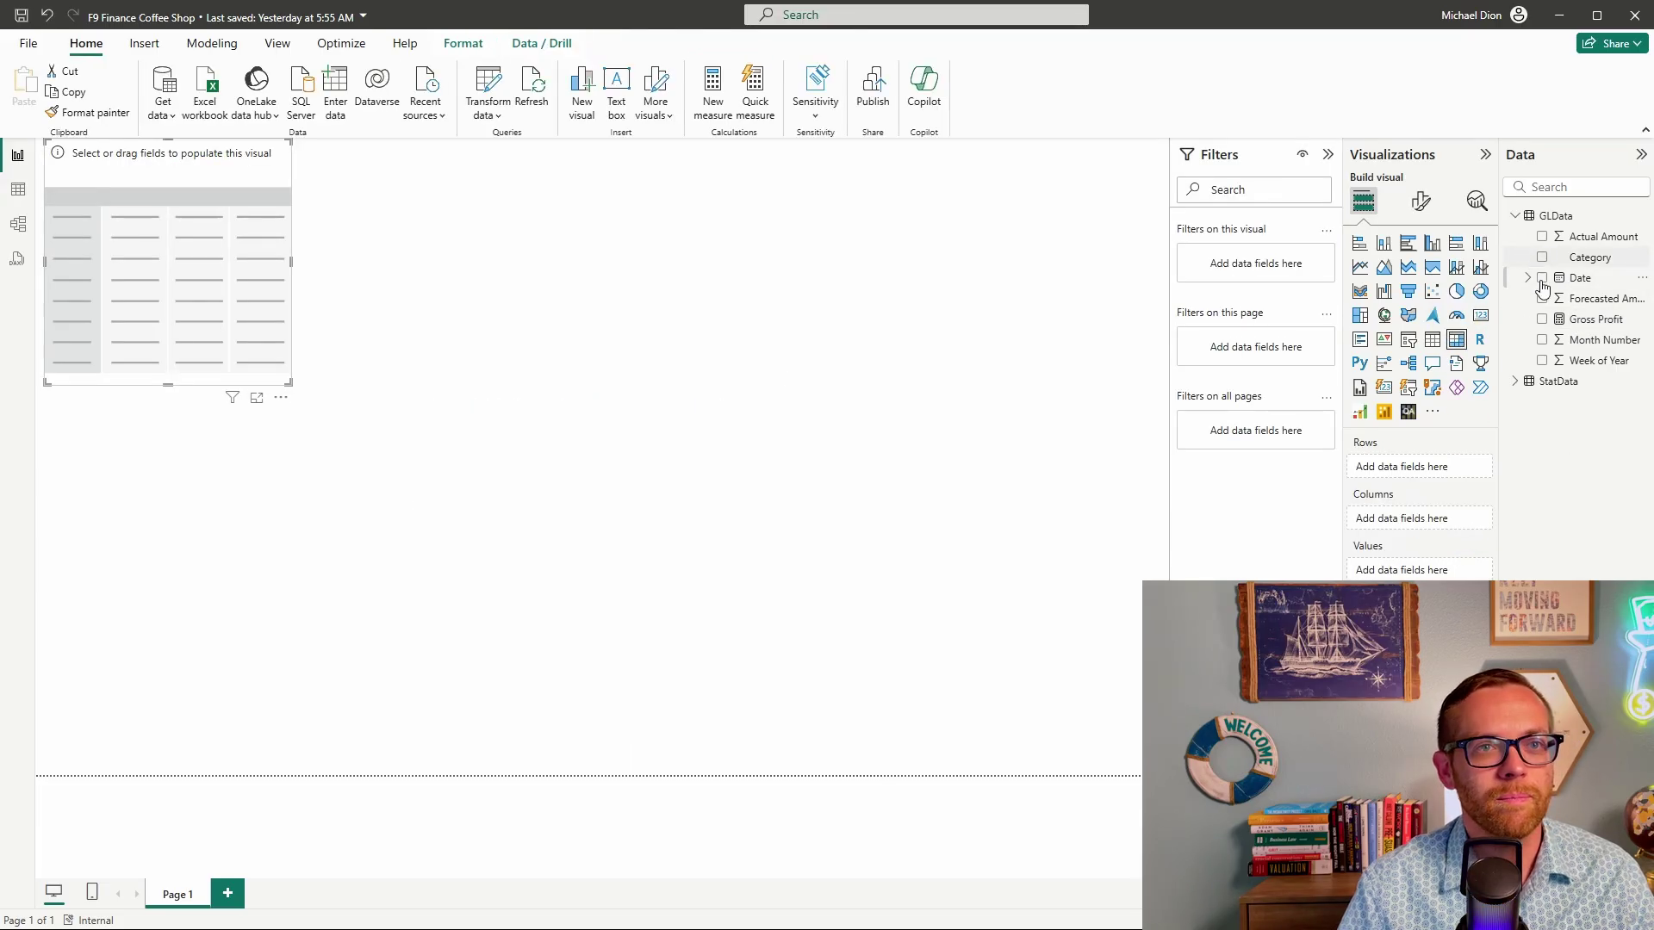
# Fill the matrix with Actual Amount by Category, adding then removing Month Number as columns
pyautogui.click(1548, 341)
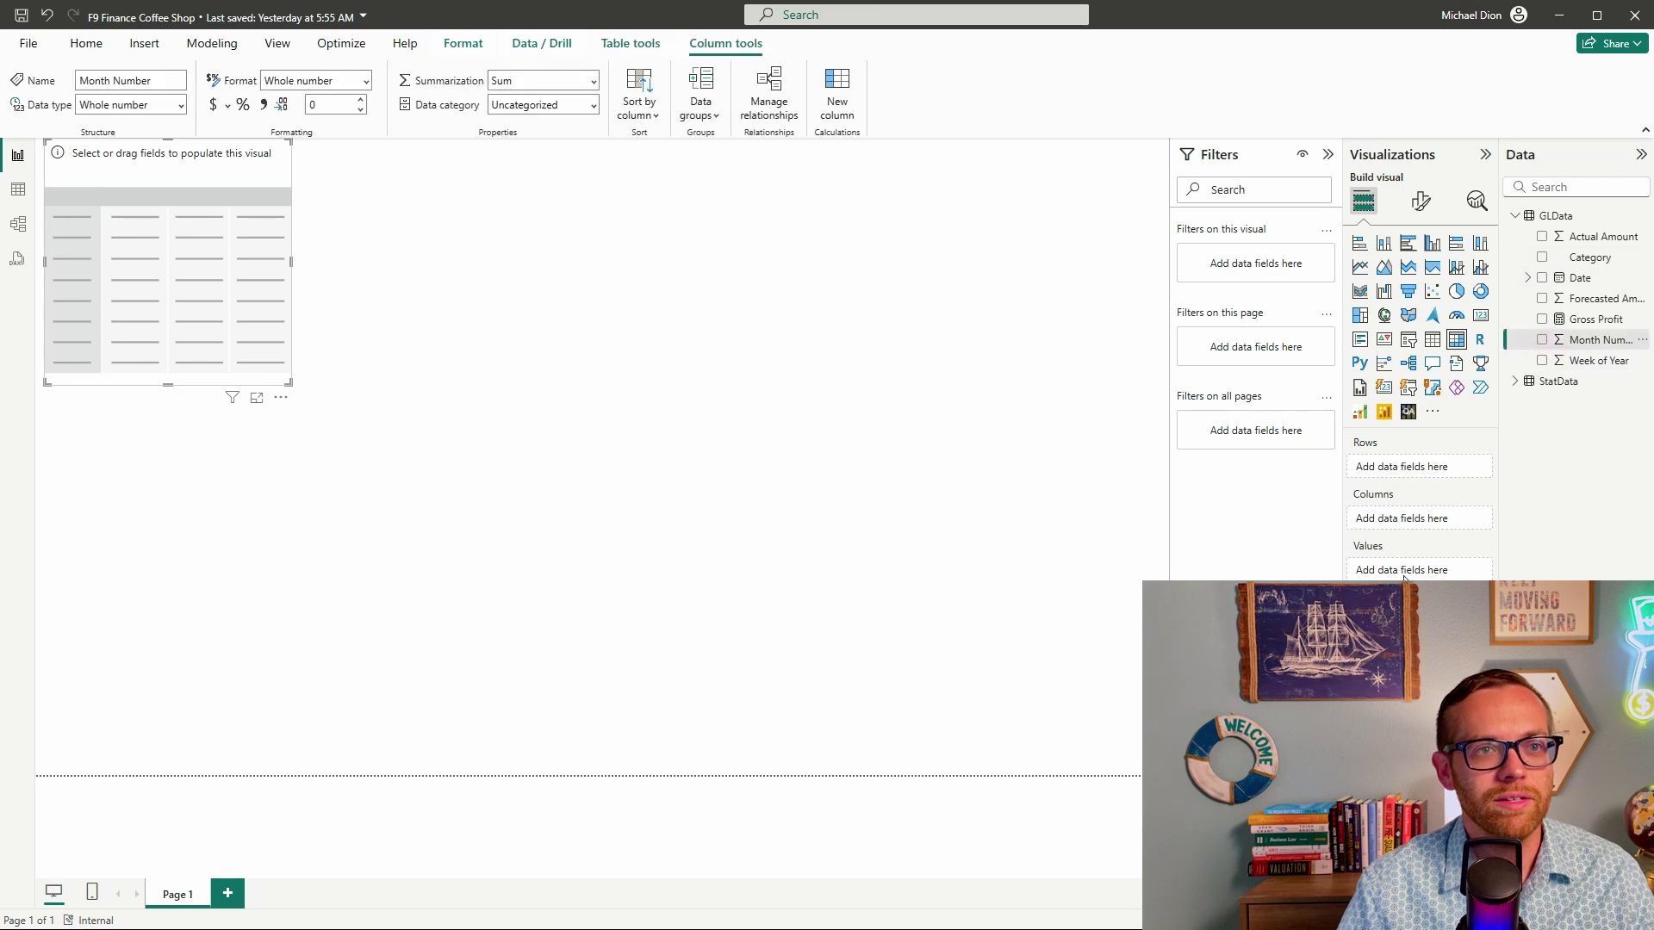
pyautogui.moveTo(1547, 339); pyautogui.dragTo(1417, 520)
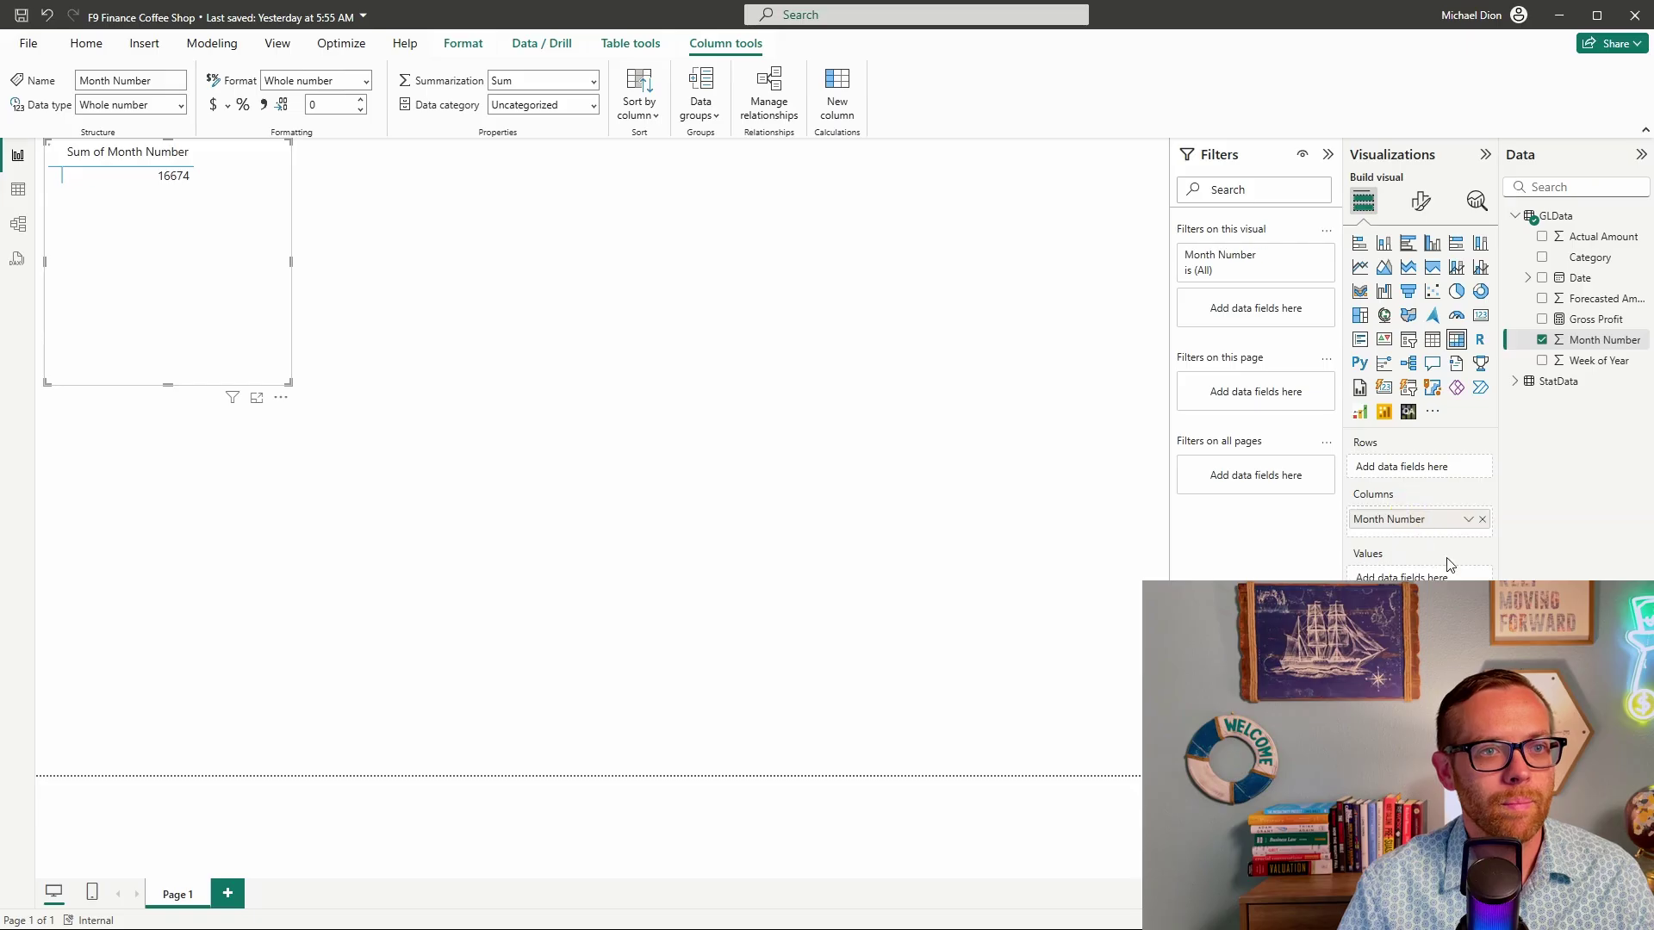
pyautogui.click(1542, 236)
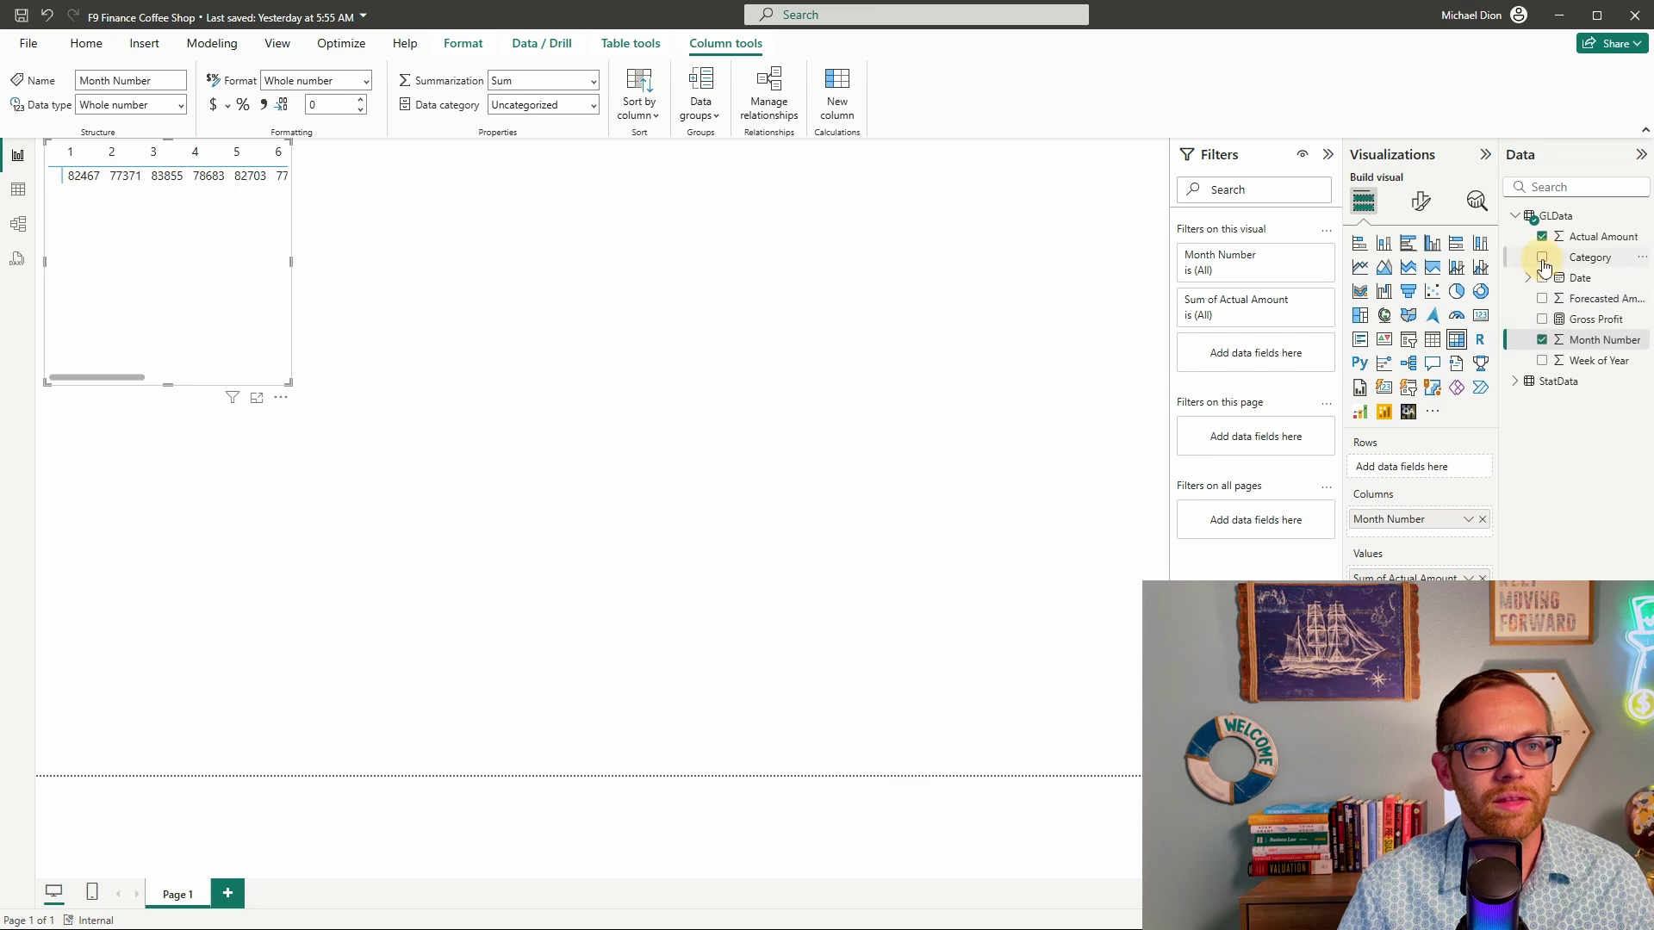
pyautogui.click(1543, 259)
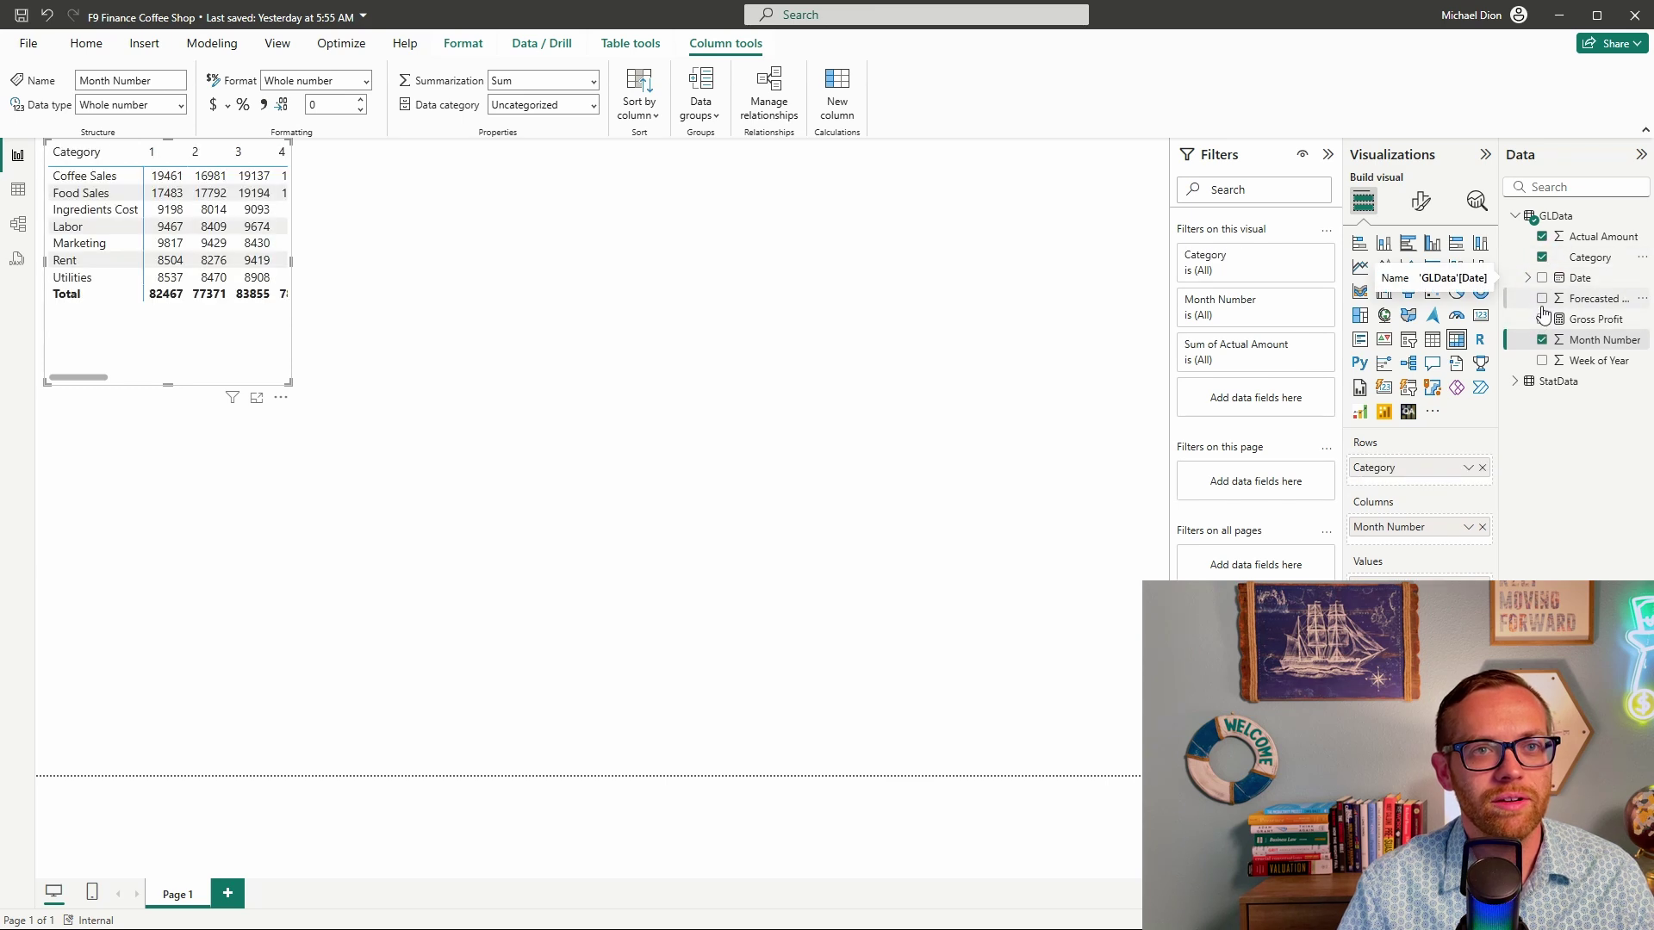
pyautogui.click(1542, 340)
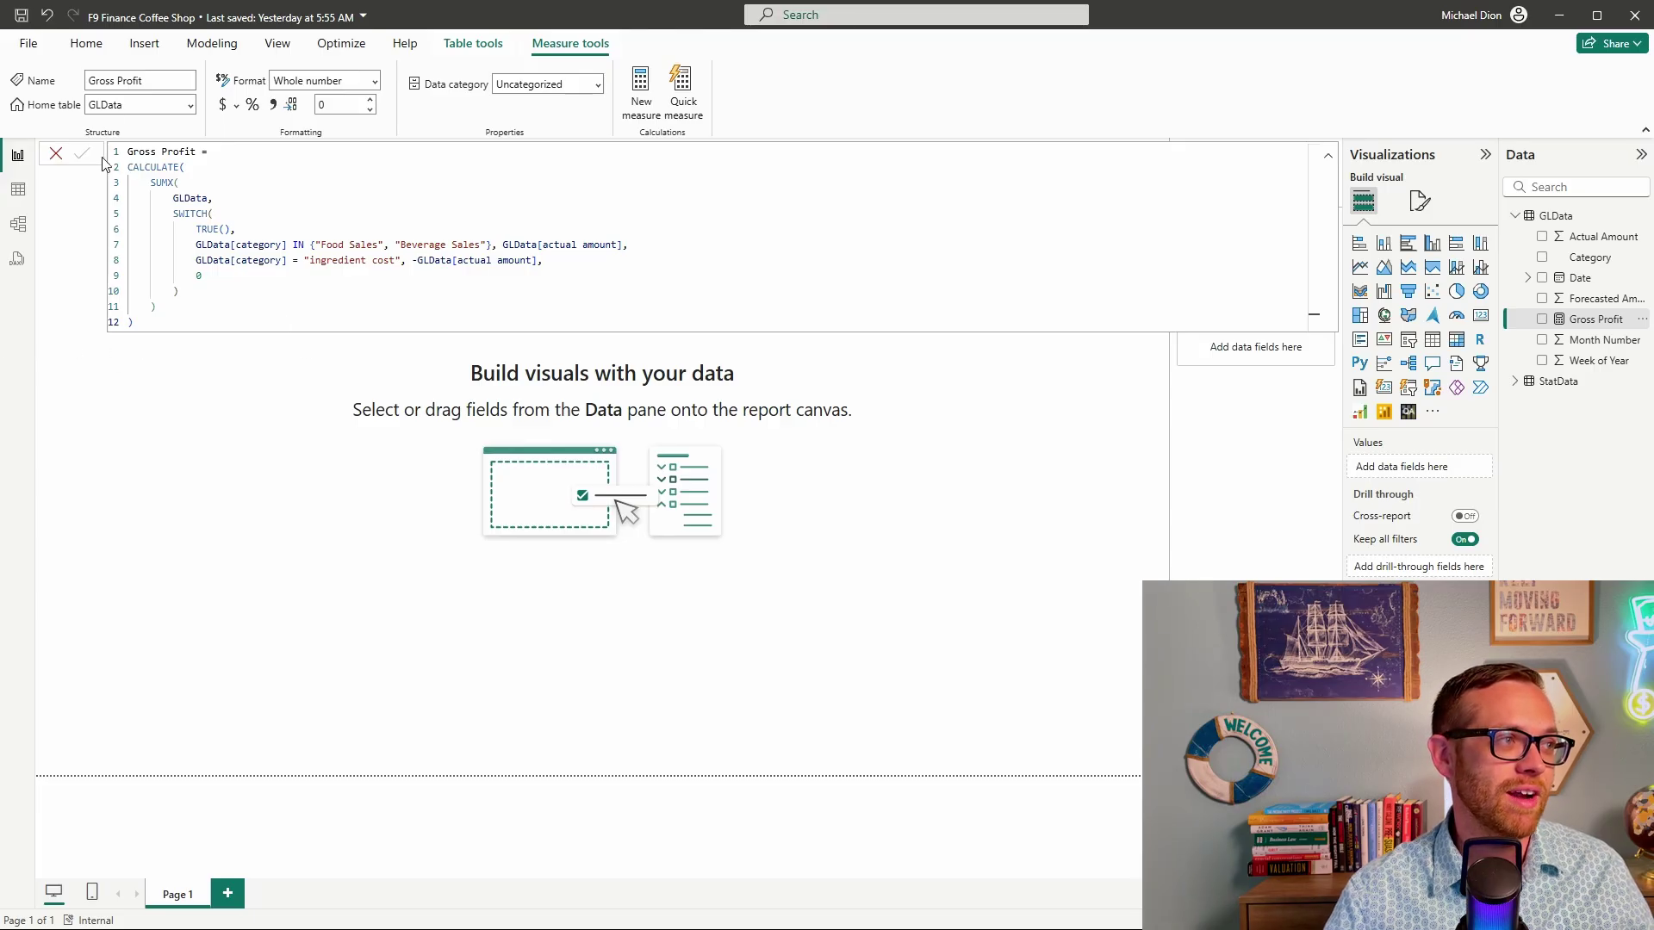
pyautogui.click(410, 910)
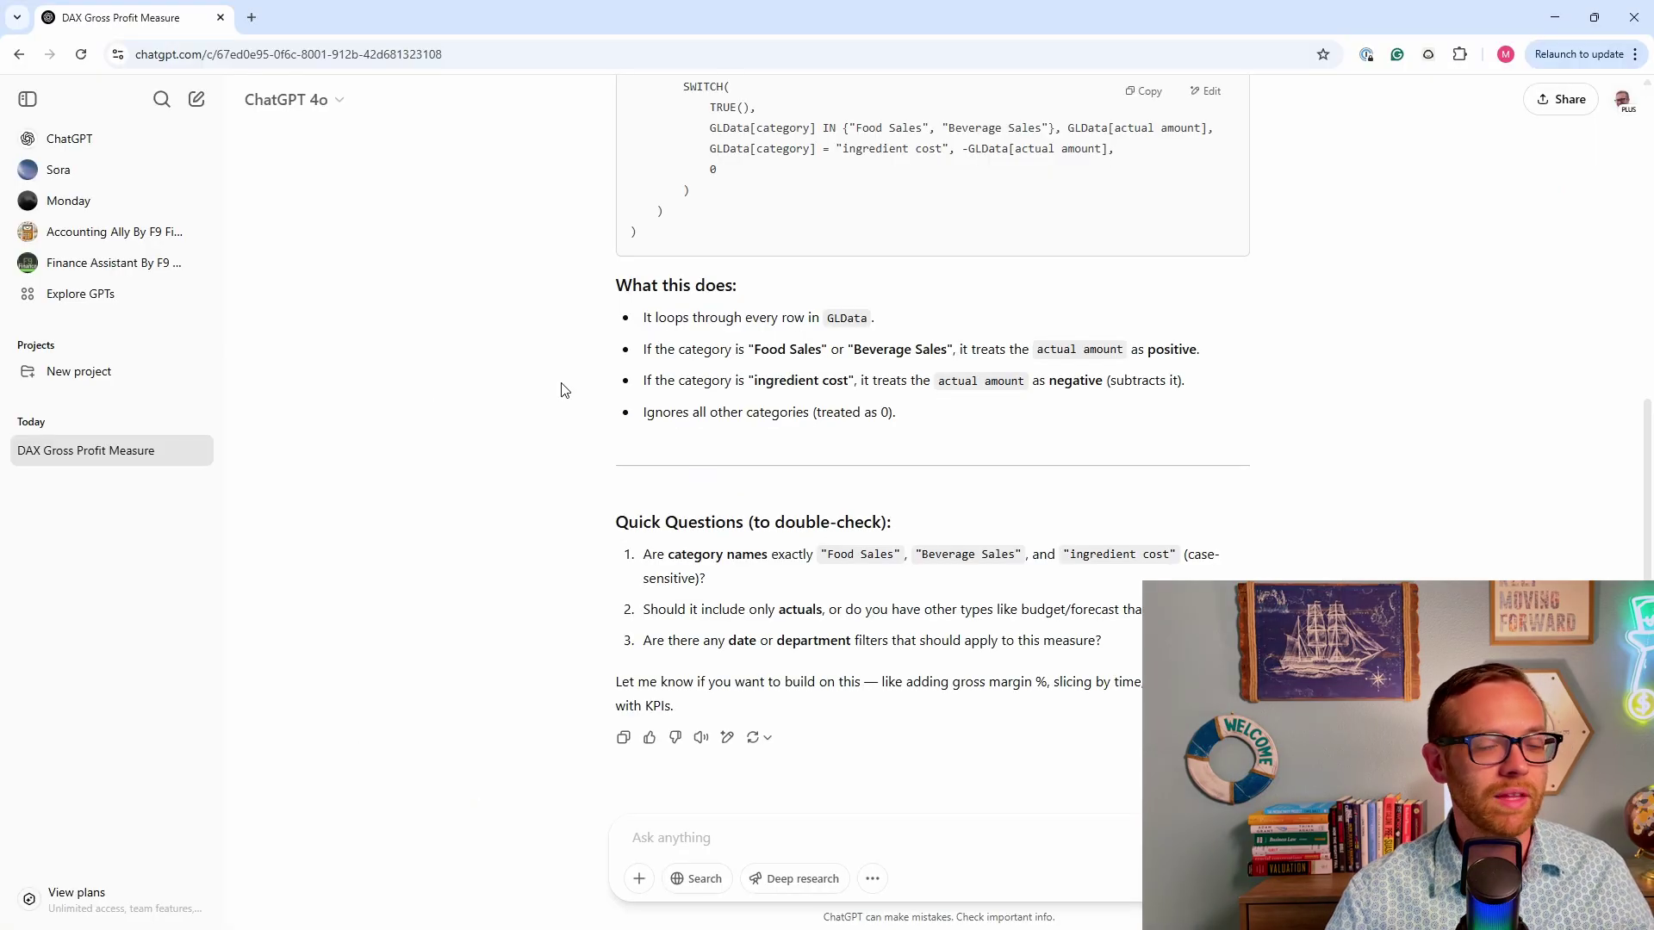